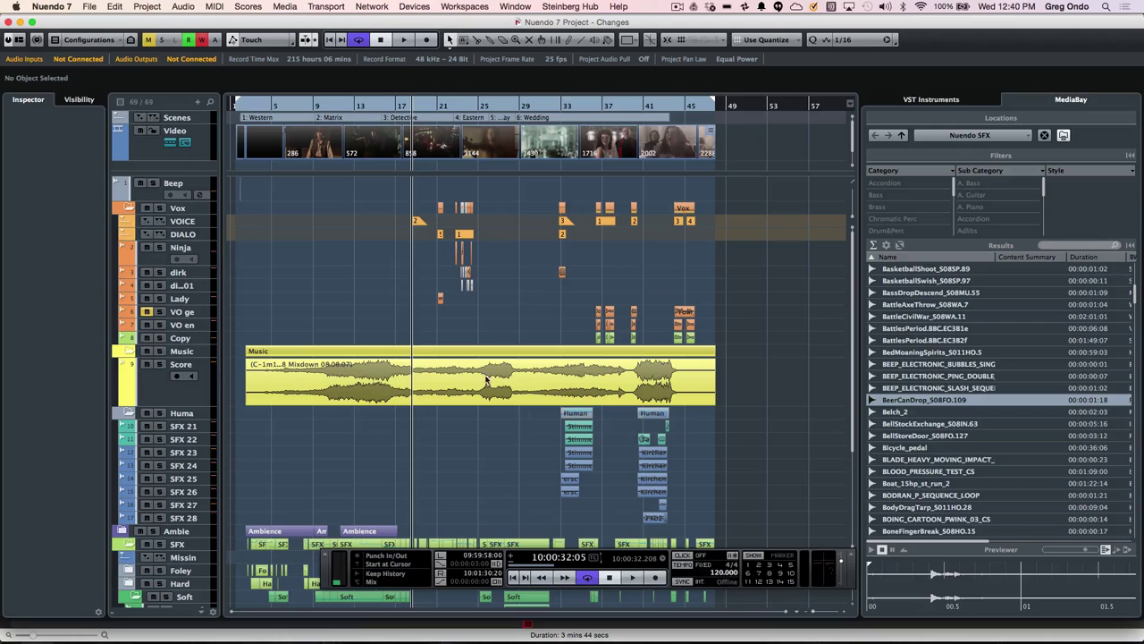
Pick the Play tool from the project window's toolbox context menu
right_click(497, 323)
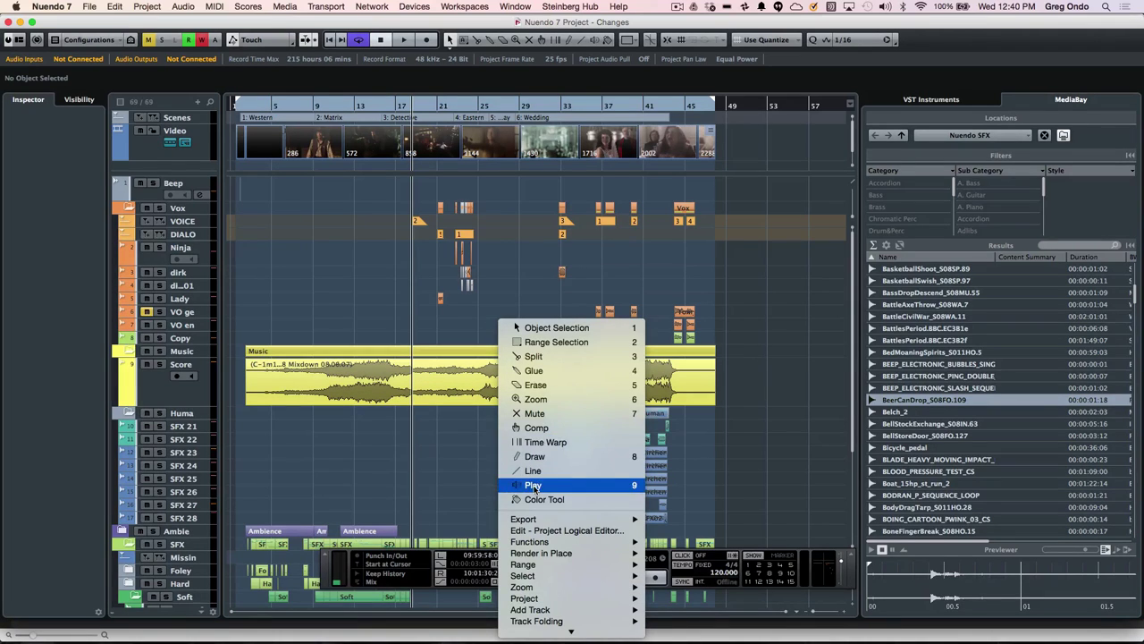
left_click(534, 484)
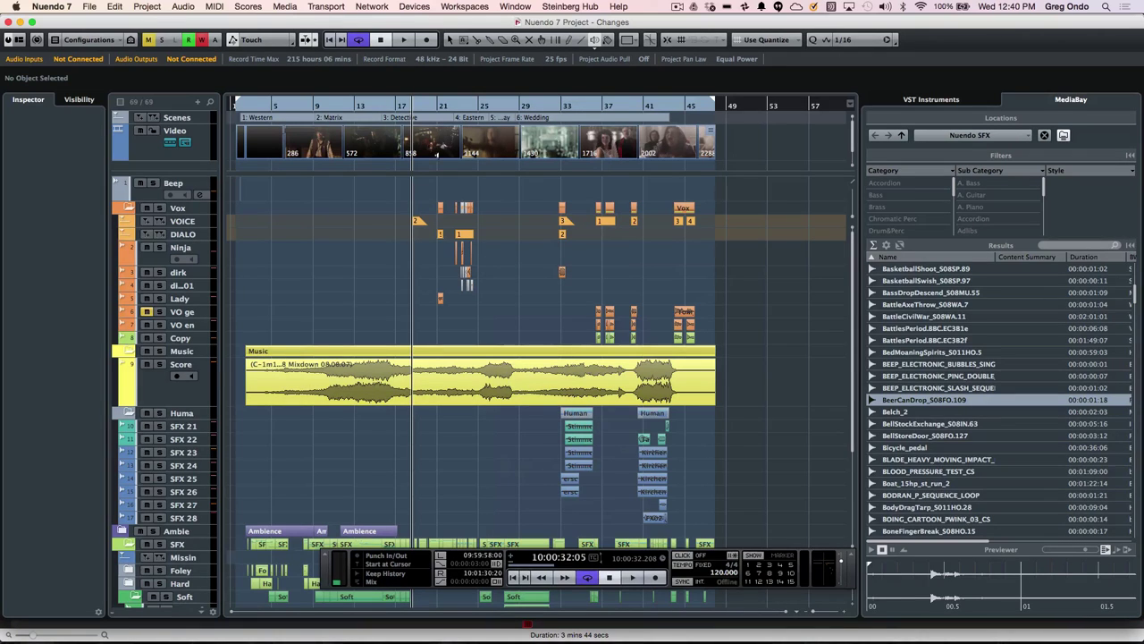
Open VST Connections and view the input buses, then the 5.1 and stereo output buses
left_click(416, 7)
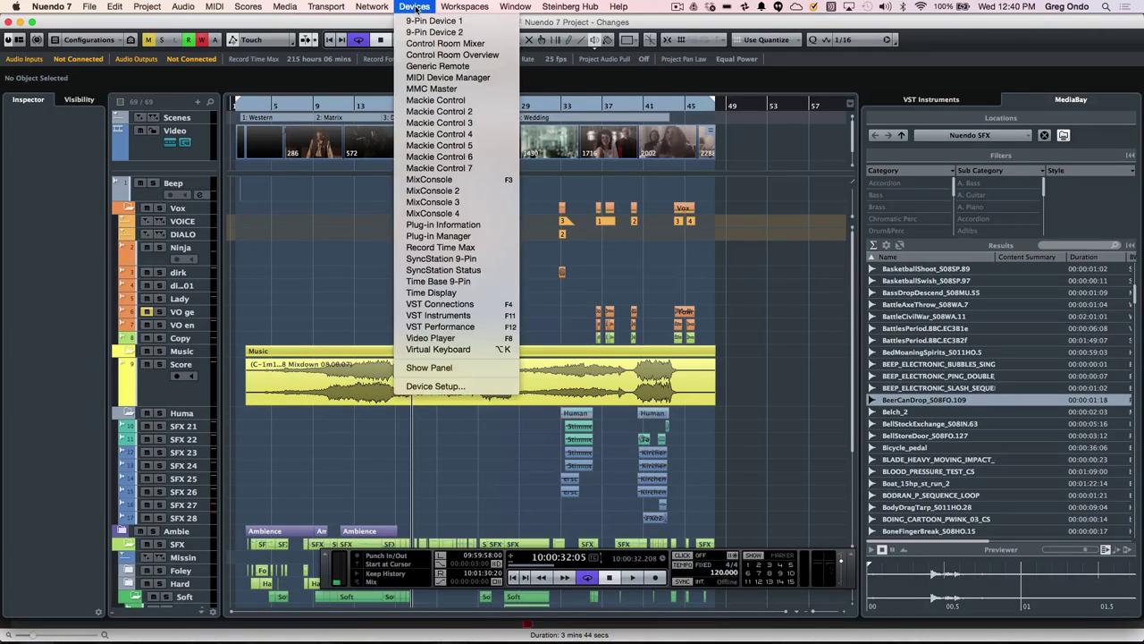
left_click(447, 304)
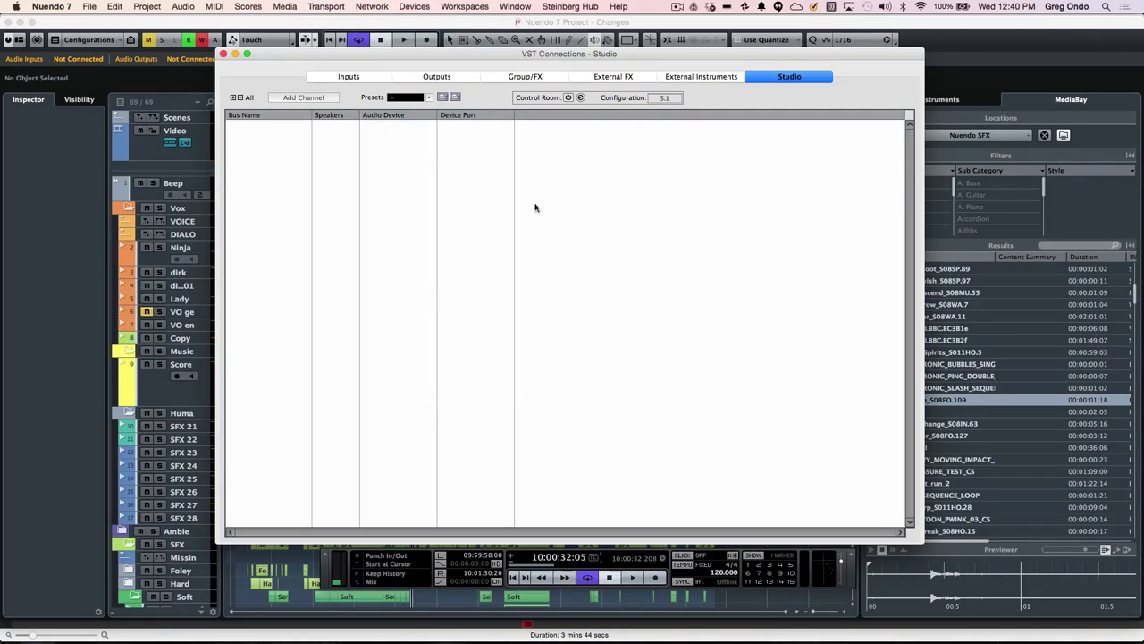
left_click(353, 77)
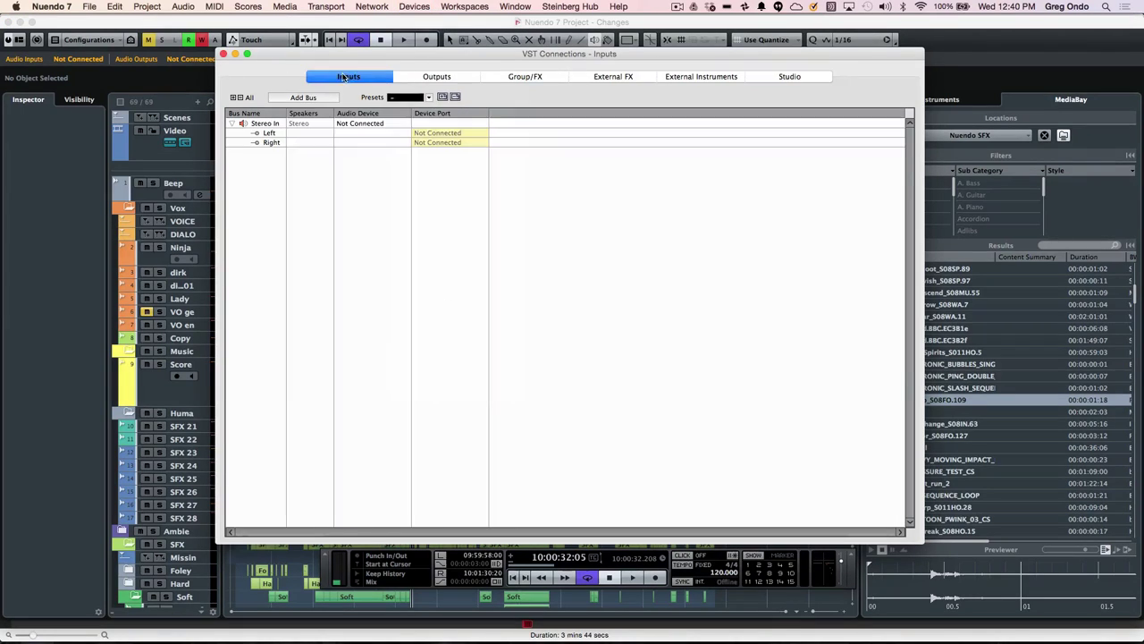
left_click(437, 78)
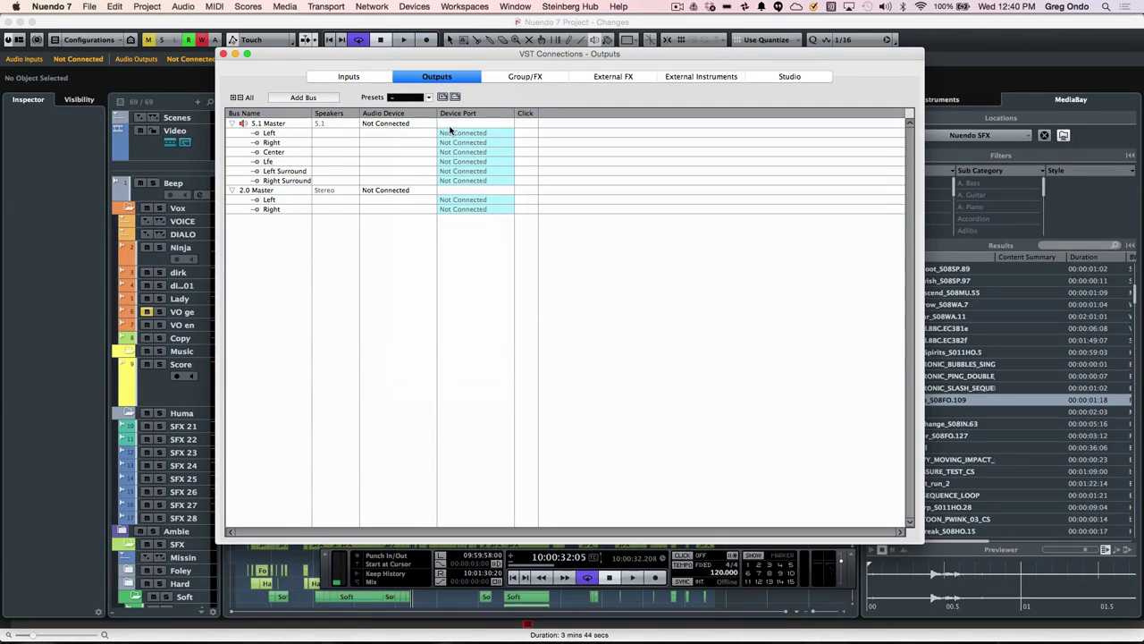
left_click(59, 8)
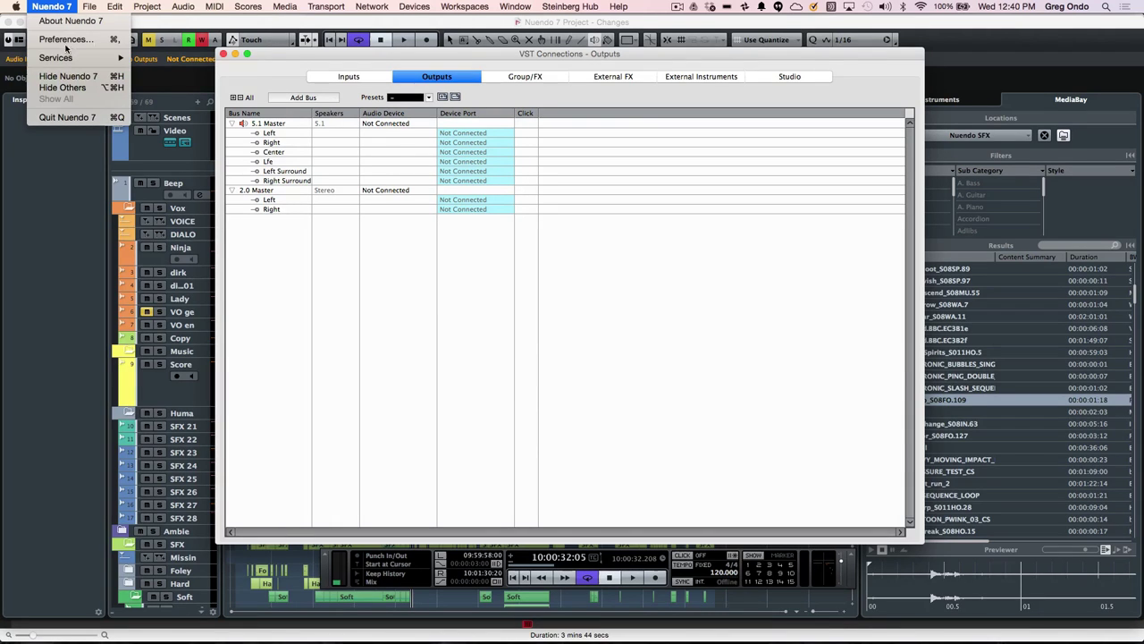
left_click(66, 40)
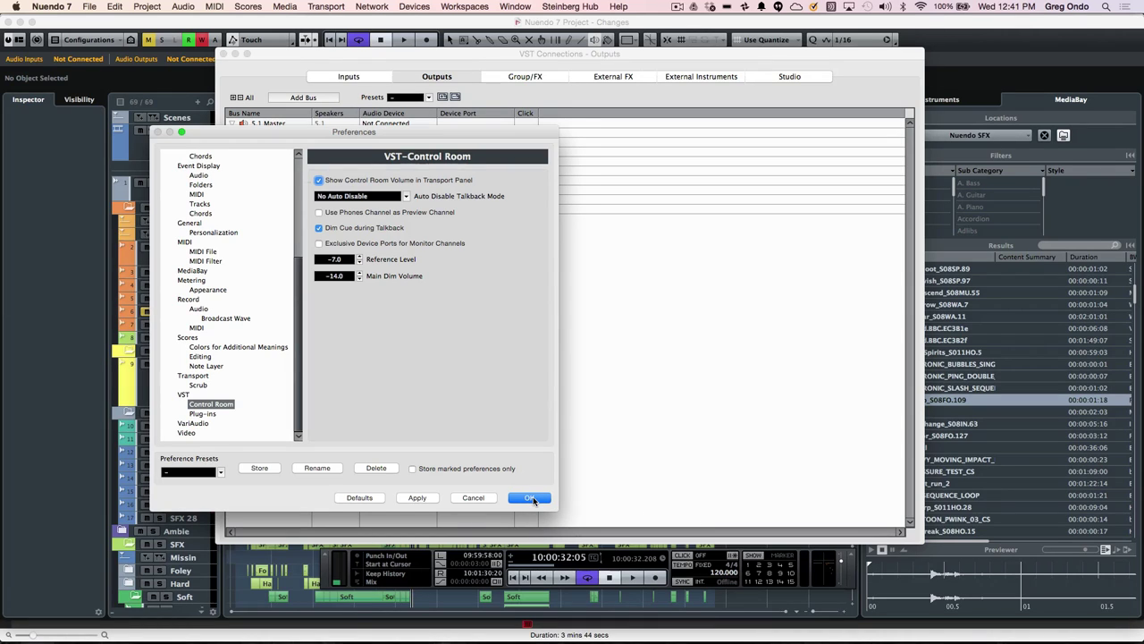
left_click(531, 498)
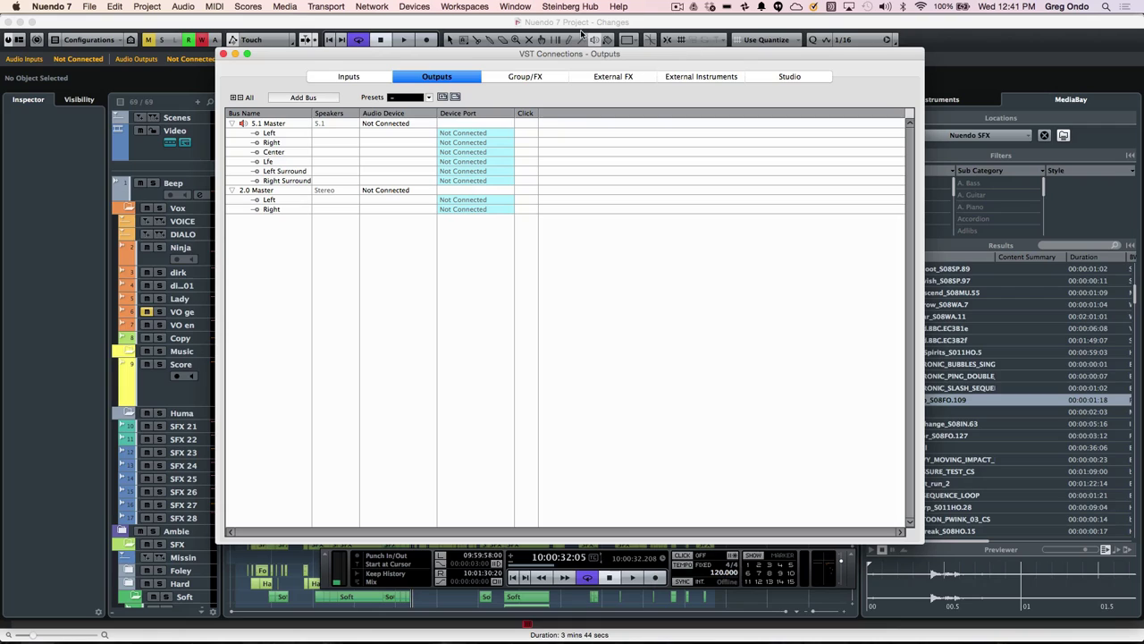
Enable the Control Room and add a stereo monitor named Yamaha
left_click(782, 77)
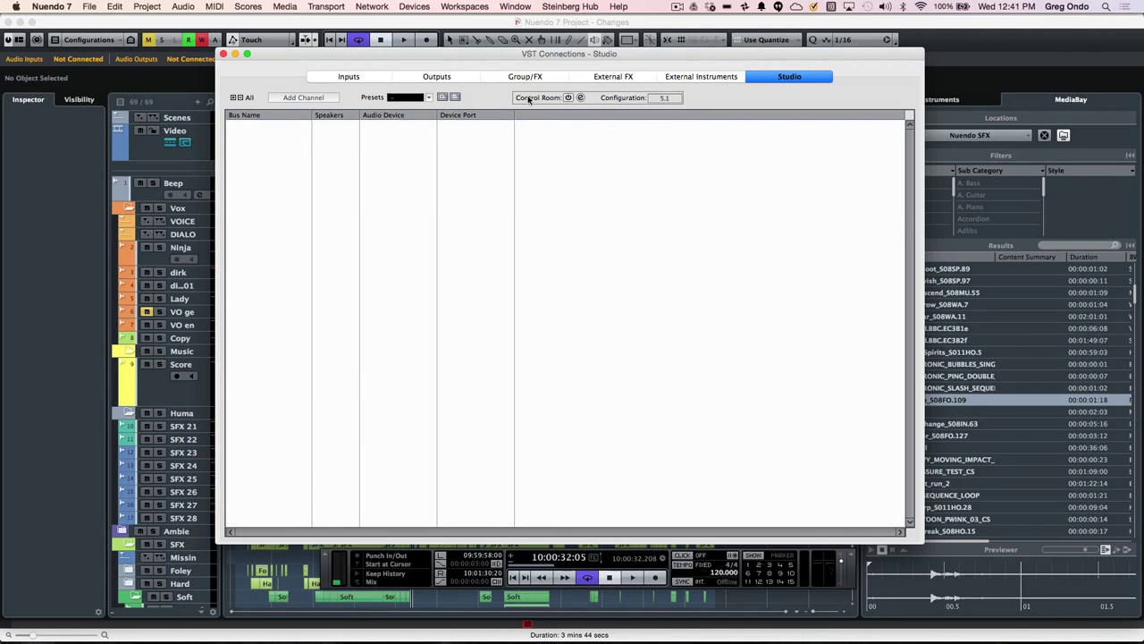
left_click(568, 99)
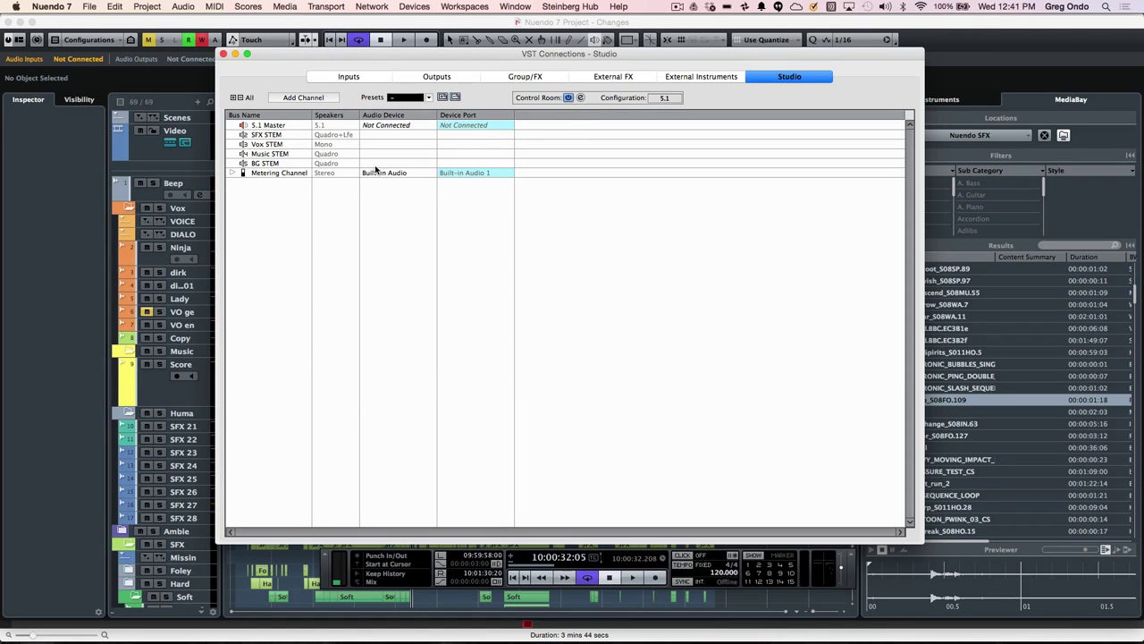
right_click(280, 200)
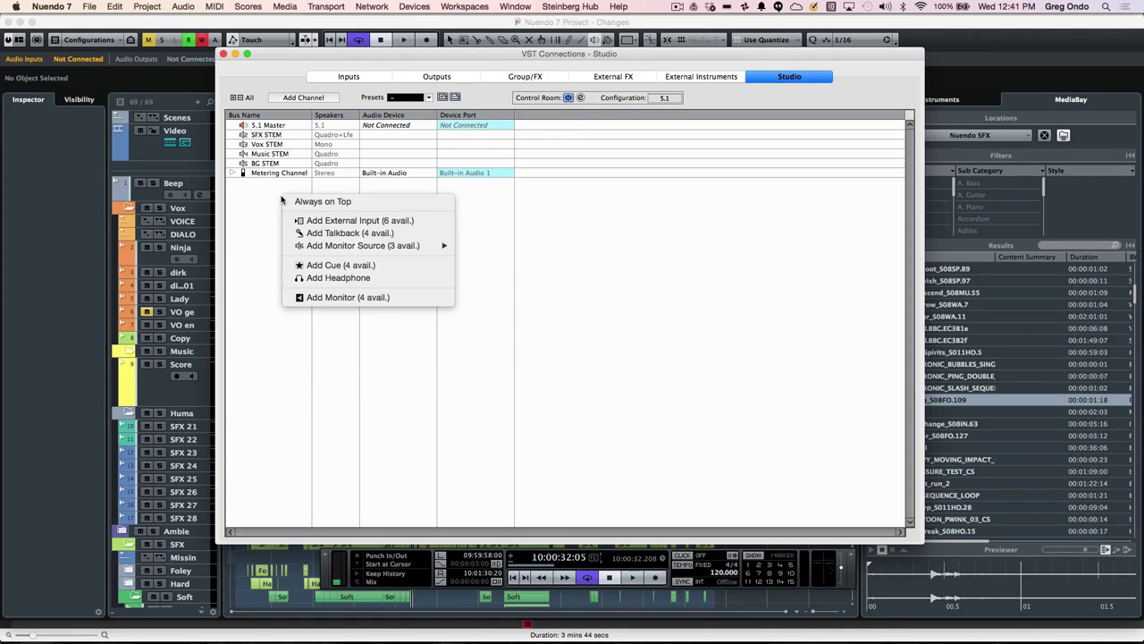
left_click(344, 297)
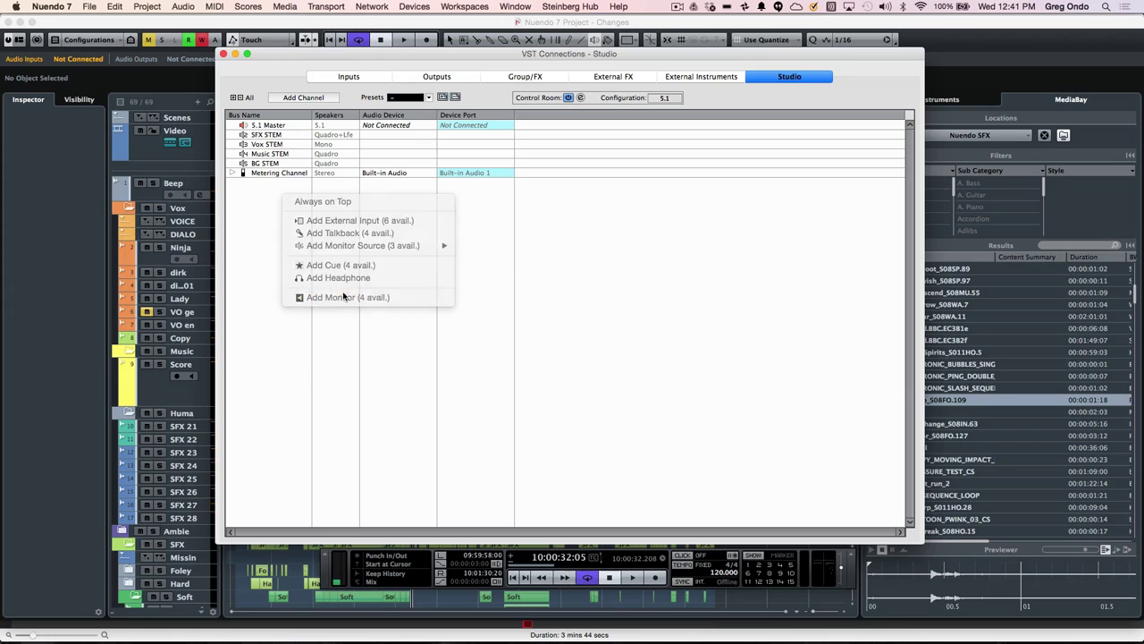
left_click(568, 178)
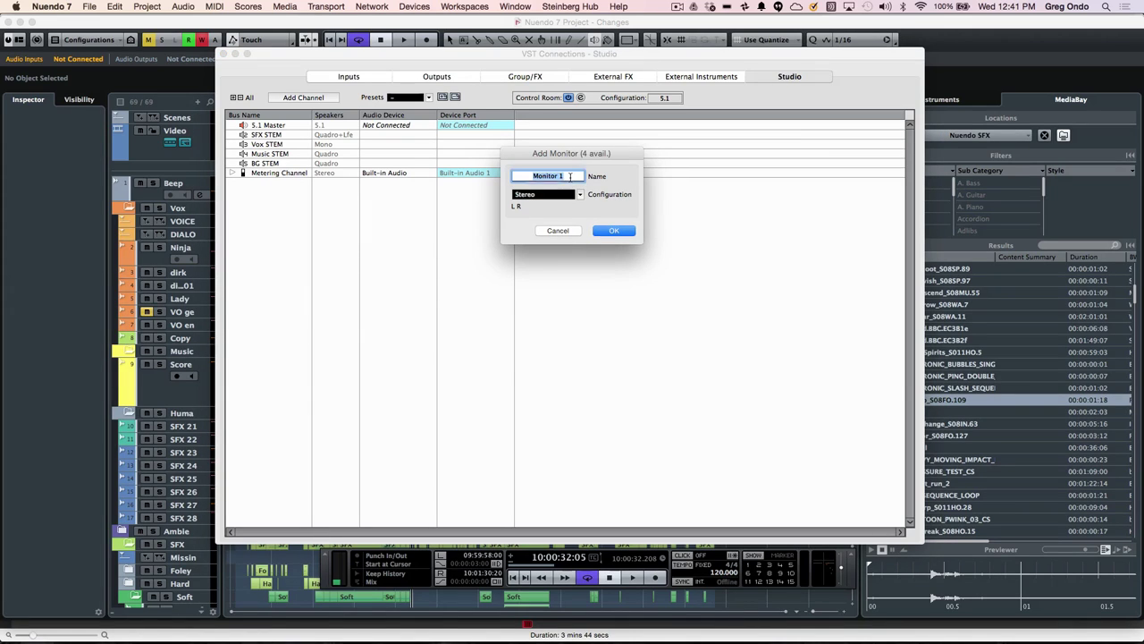
type("Yam")
type("aha")
key("Return")
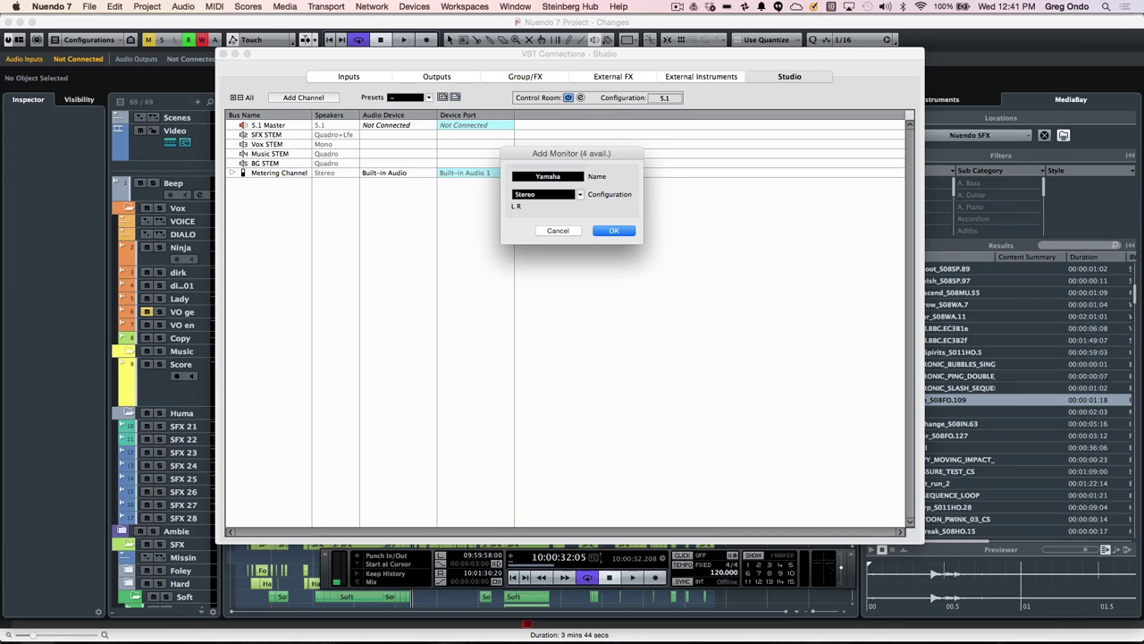
left_click(582, 195)
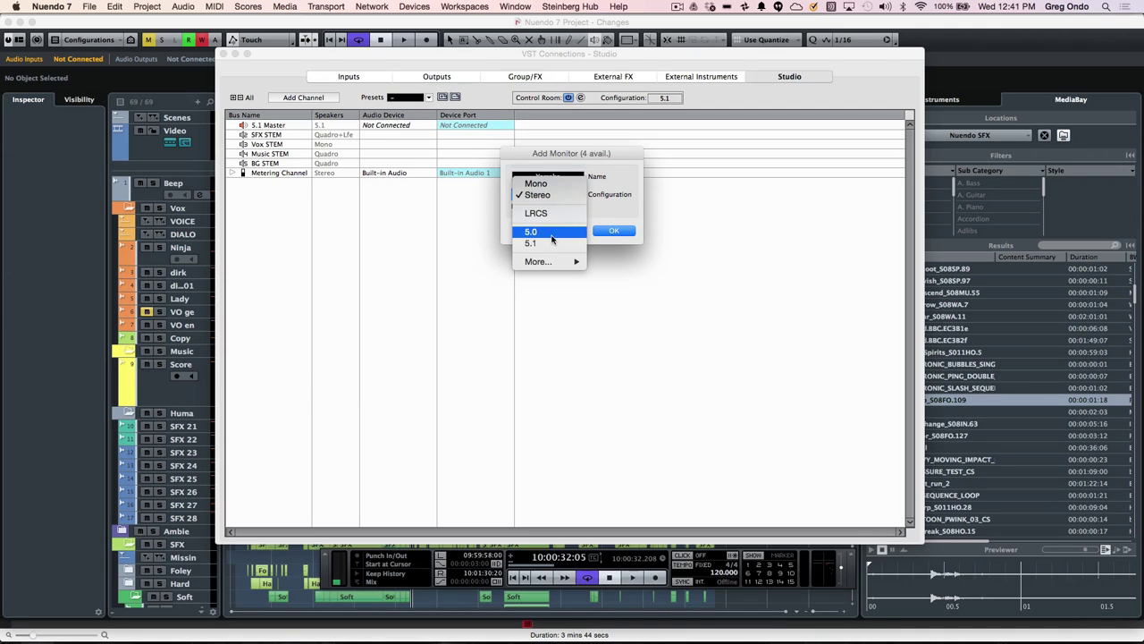
left_click(451, 245)
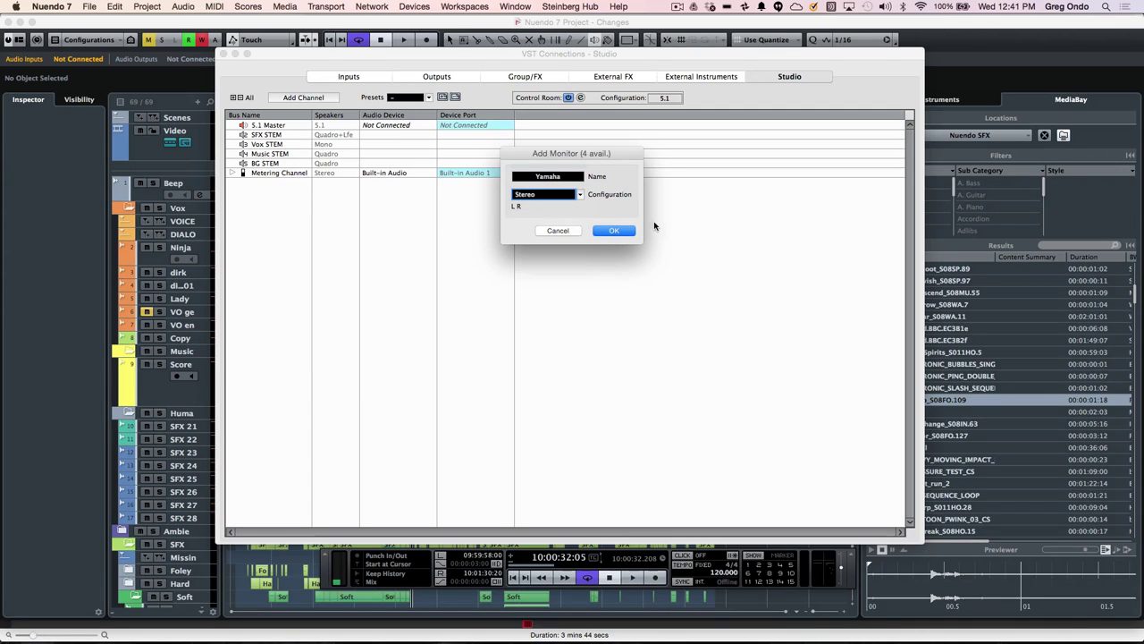
left_click(604, 231)
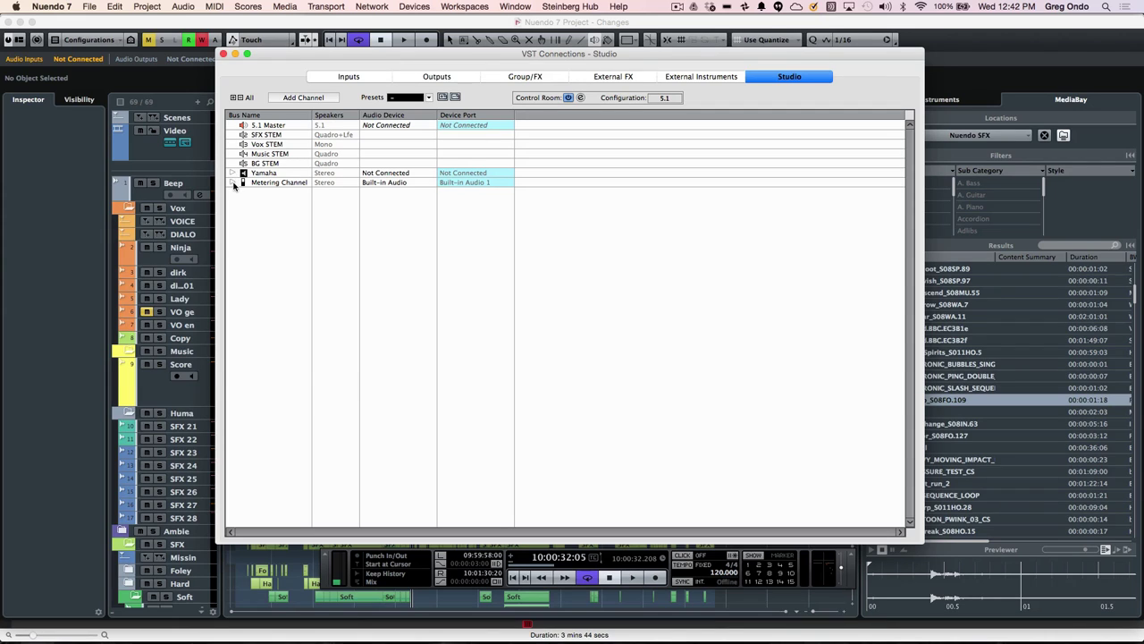
Route the Yamaha monitor to Built-in Audio outputs 1 and 2
left_click(232, 174)
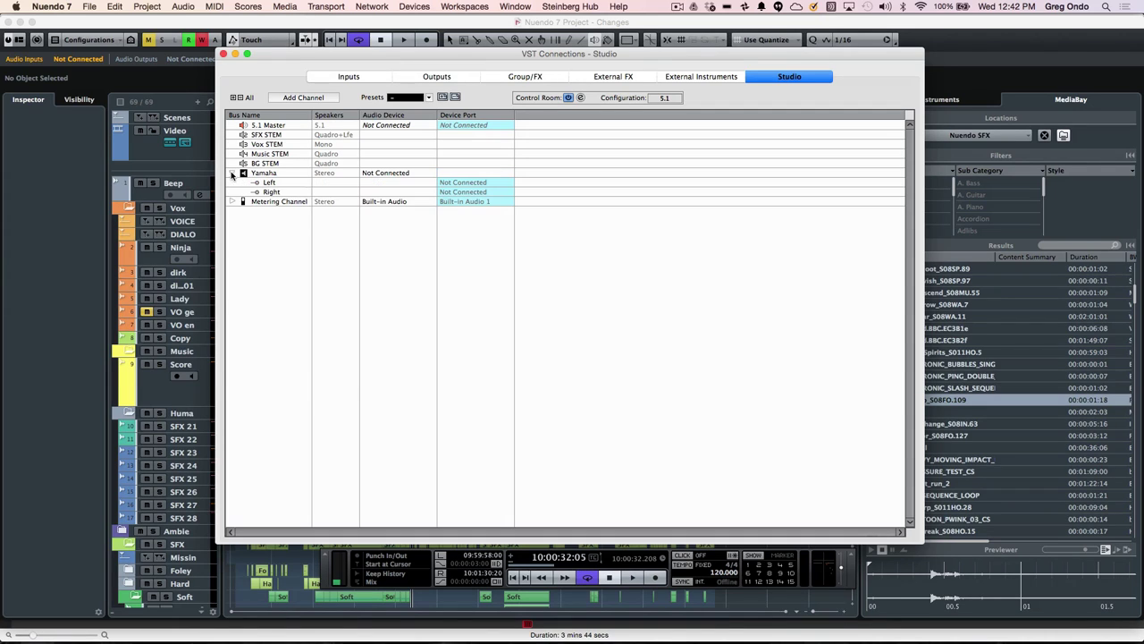
left_click(388, 174)
left_click(385, 201)
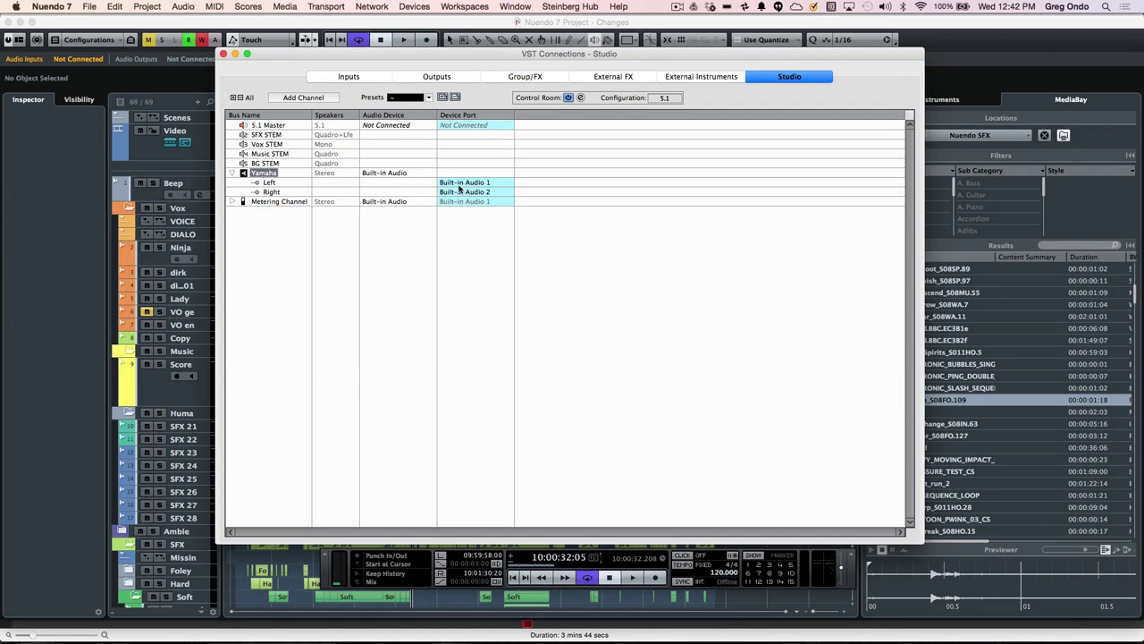
left_click(463, 183)
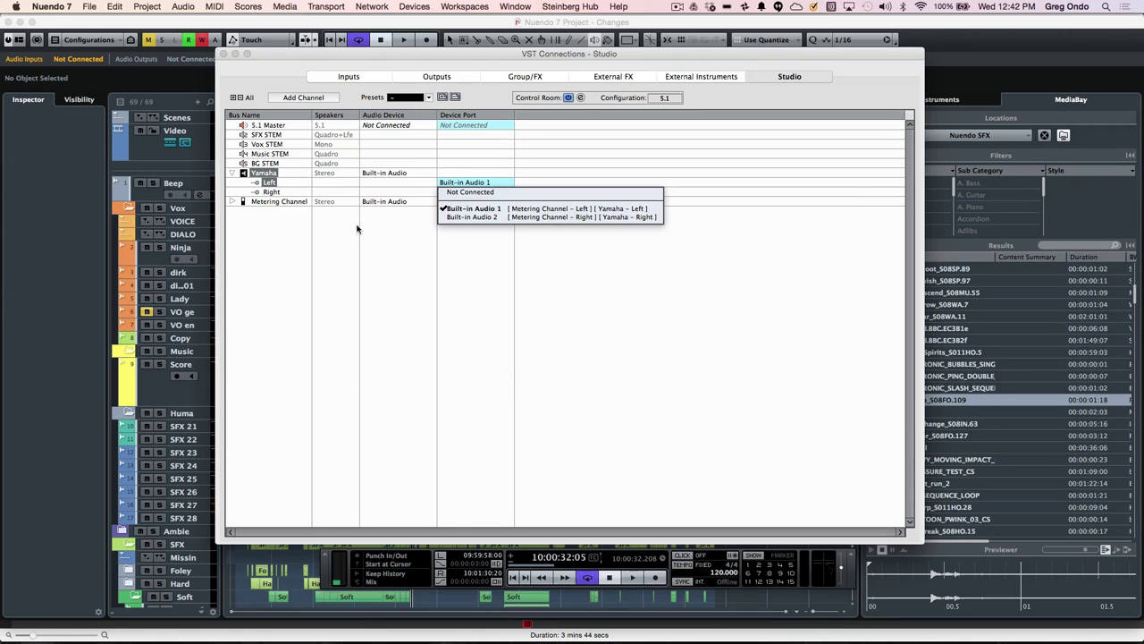
left_click(394, 234)
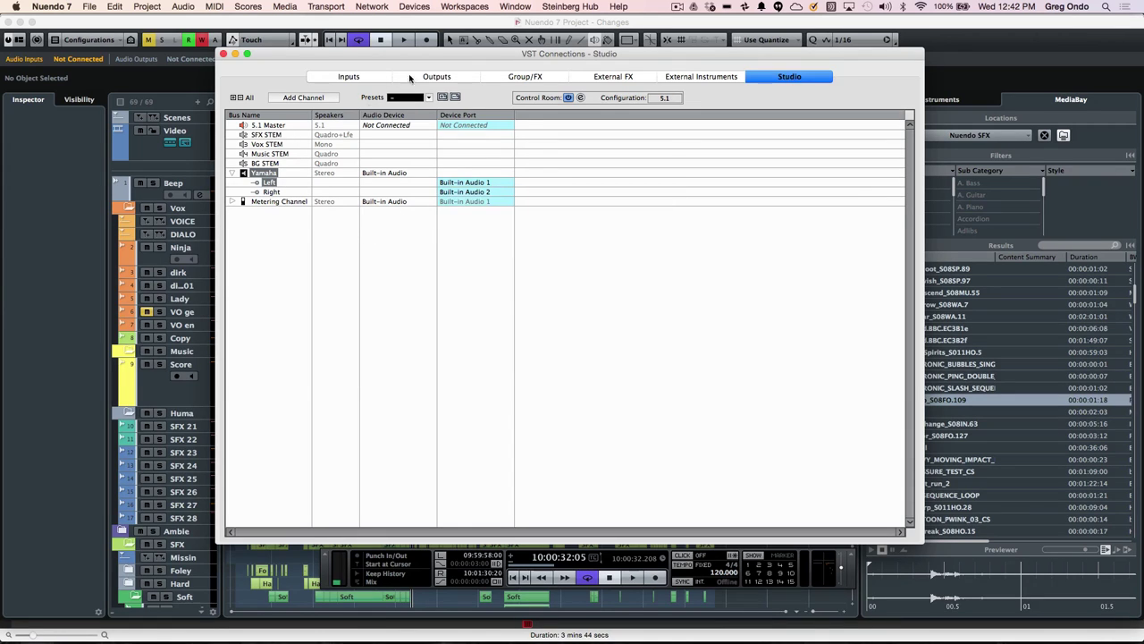
left_click(437, 79)
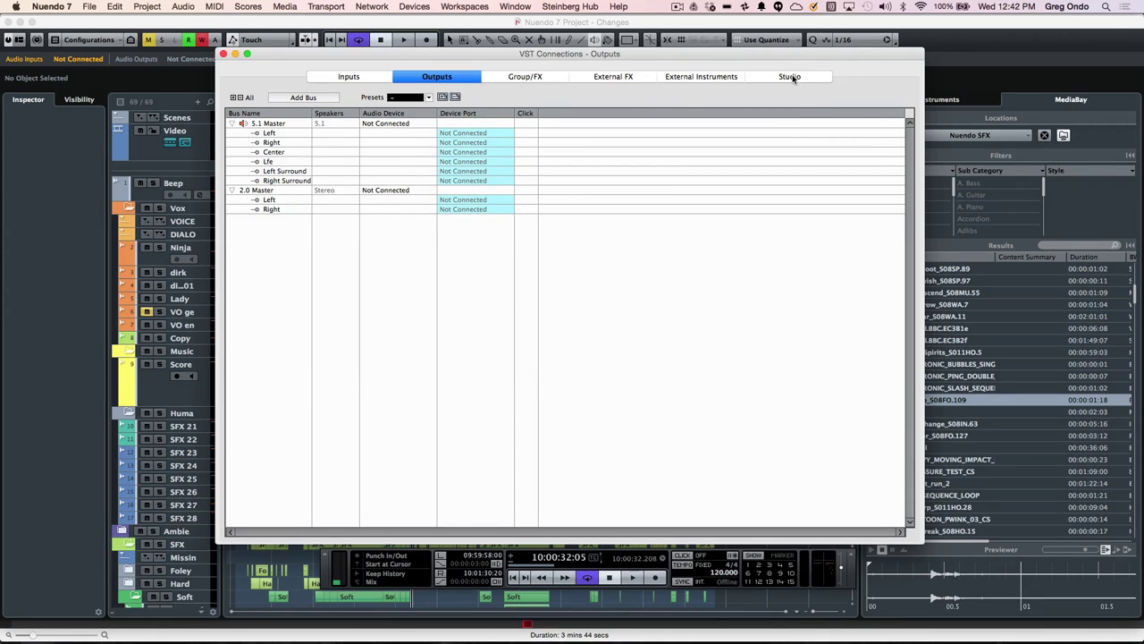
left_click(791, 77)
Add a stereo cue mix named Huey to the control room
right_click(259, 216)
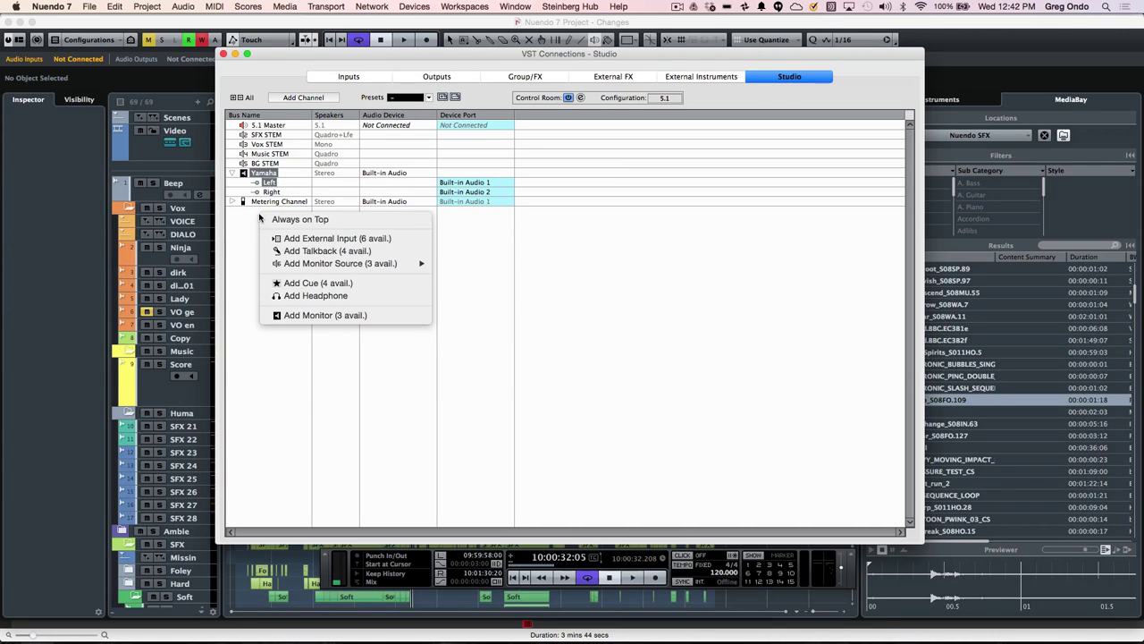
left_click(306, 282)
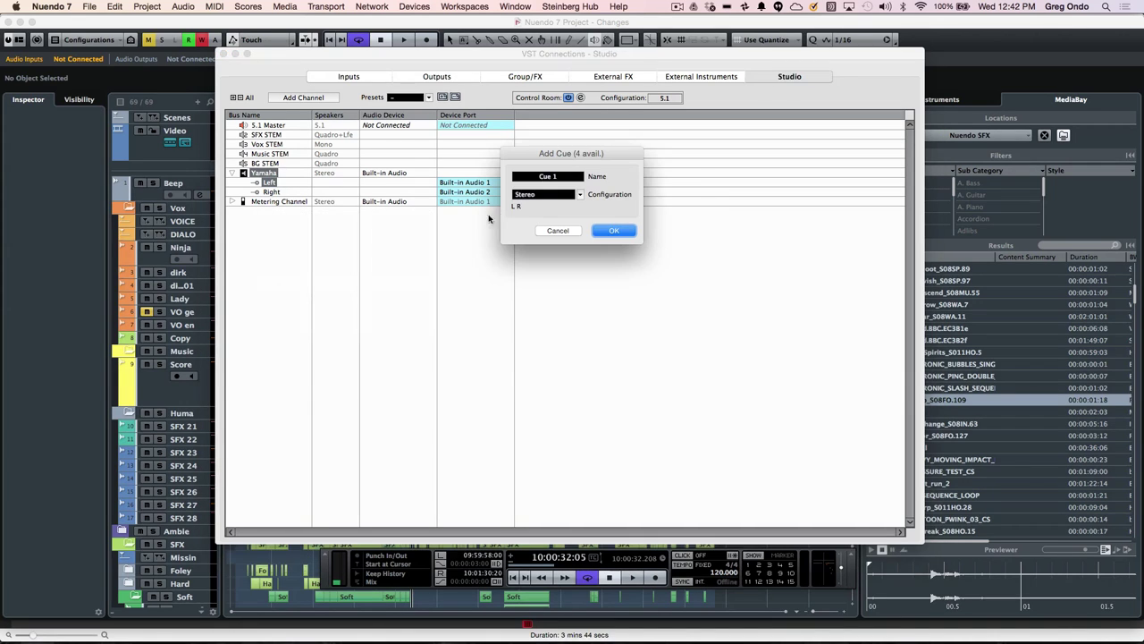
left_click(556, 177)
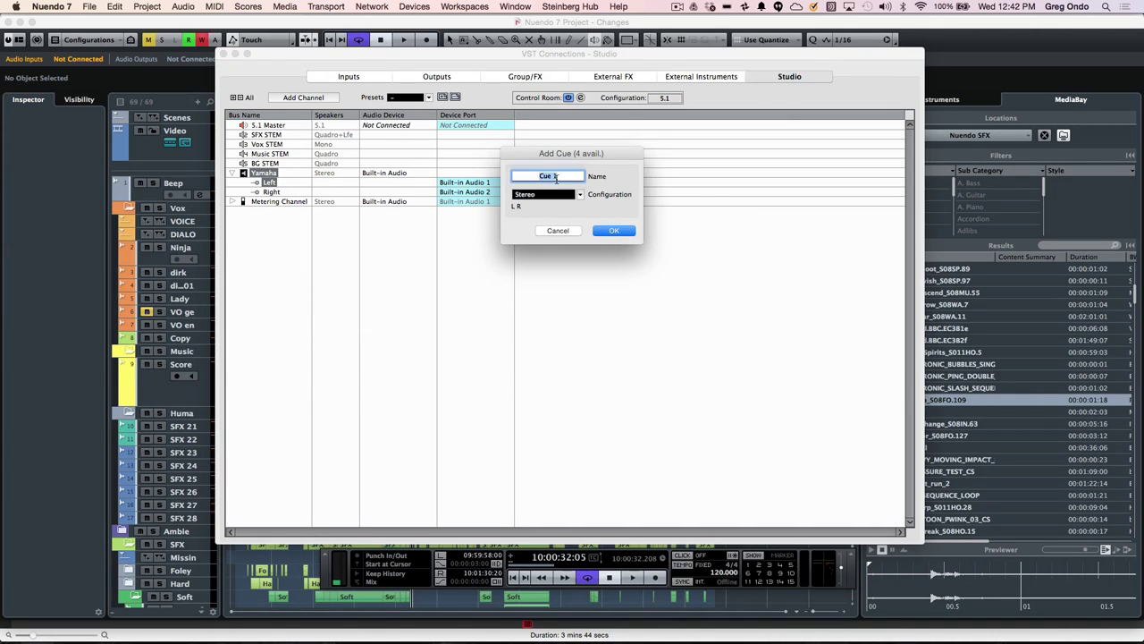
type("Huey")
key("Tab")
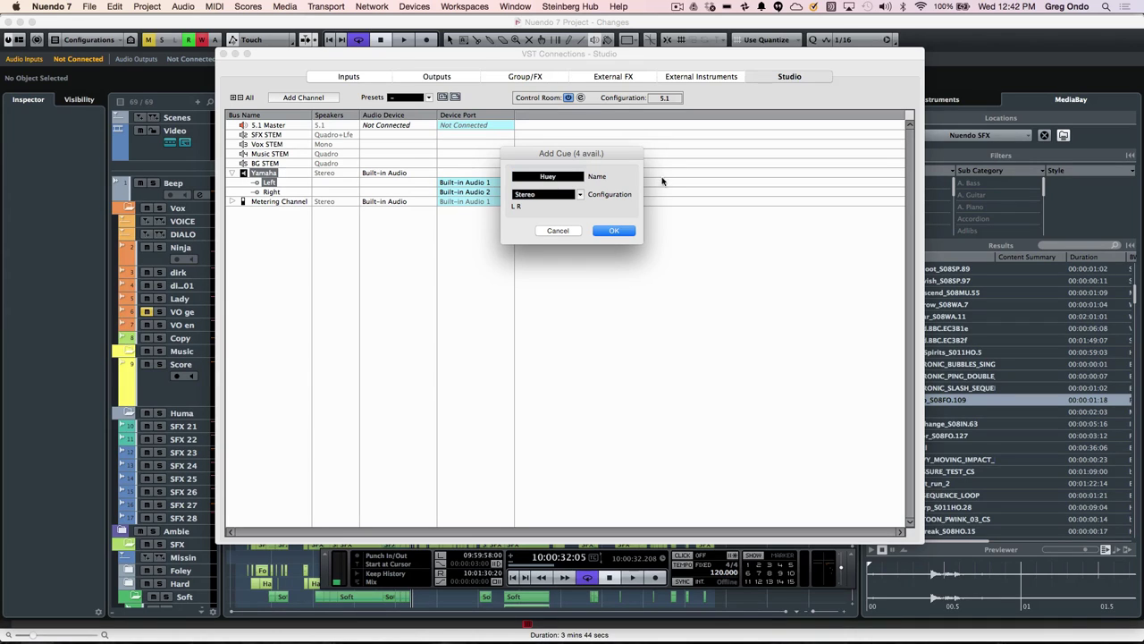
left_click(614, 231)
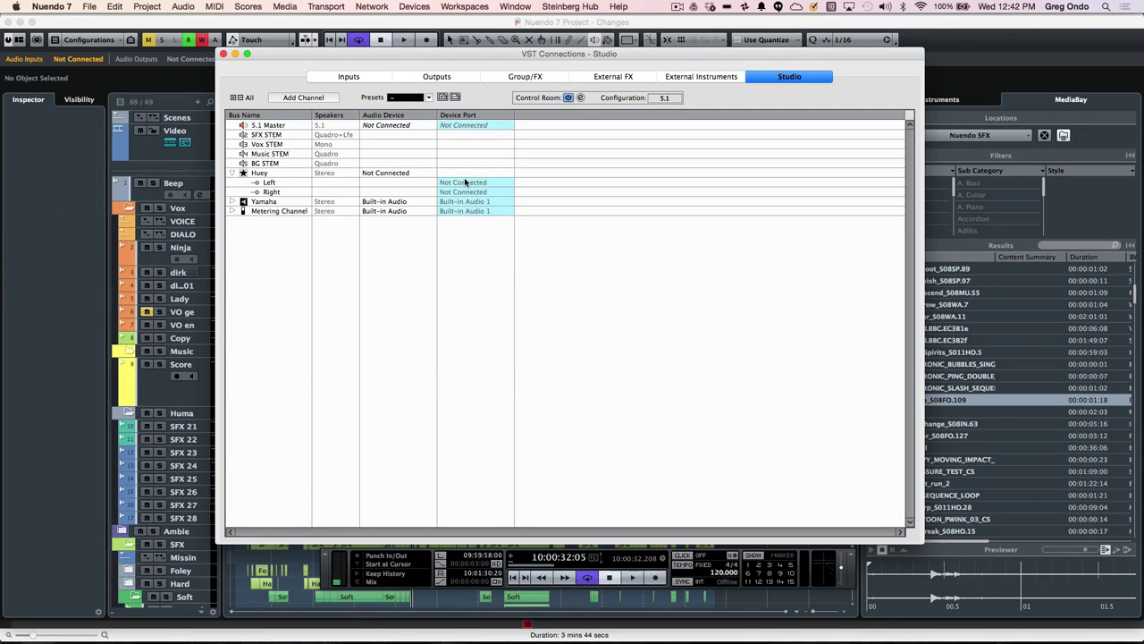
Add a 5.1 external input named DVD
right_click(262, 241)
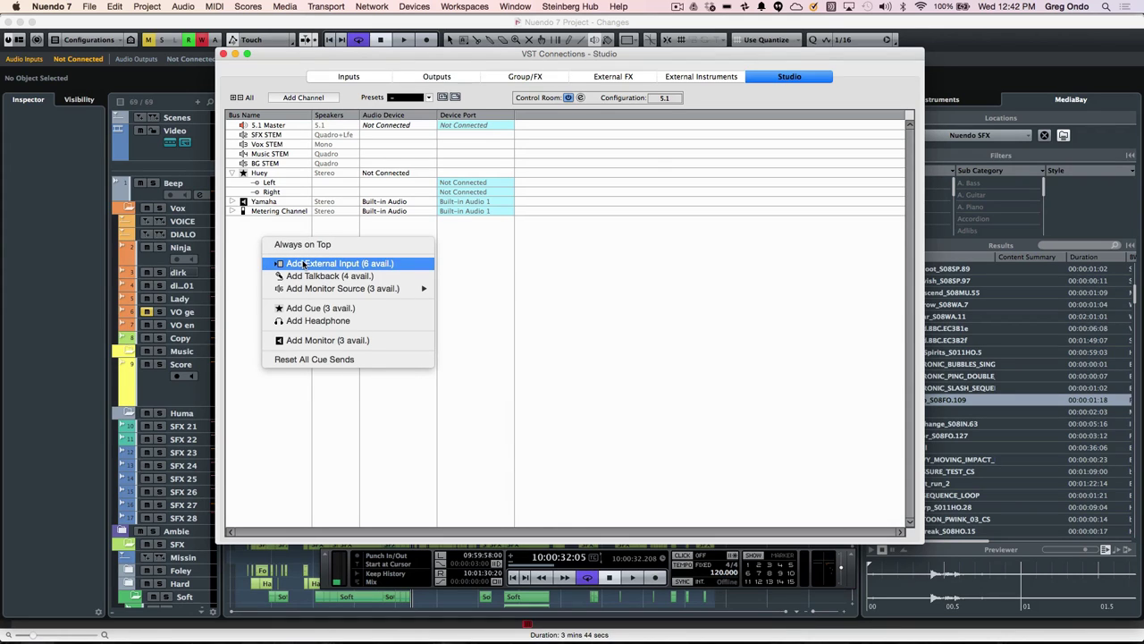
left_click(298, 264)
left_click(564, 180)
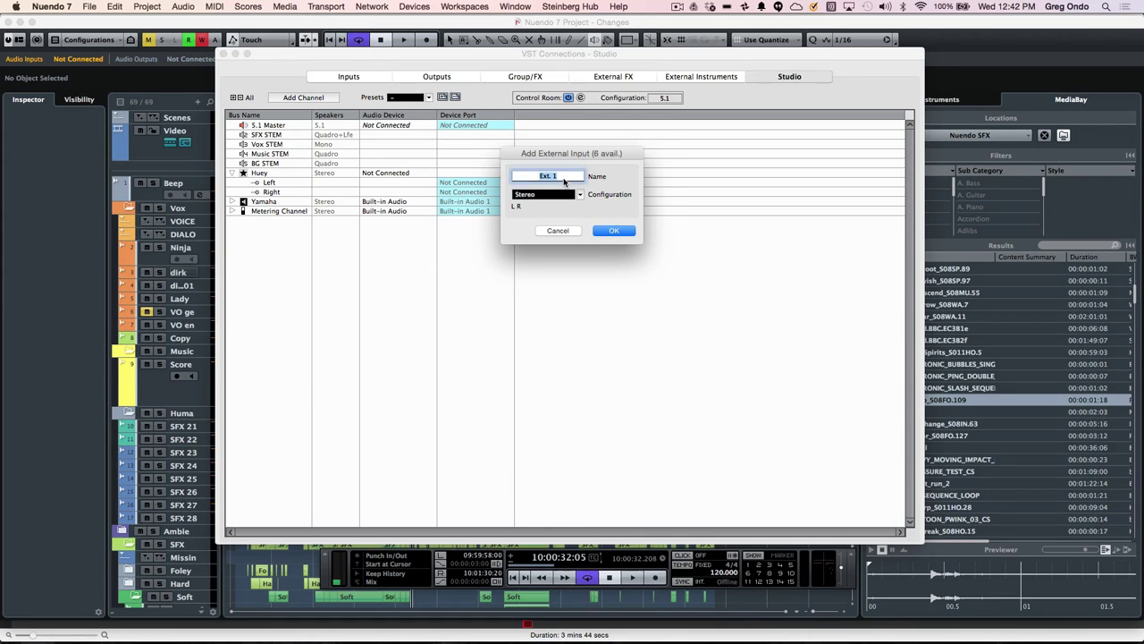
type("DVD")
left_click(550, 196)
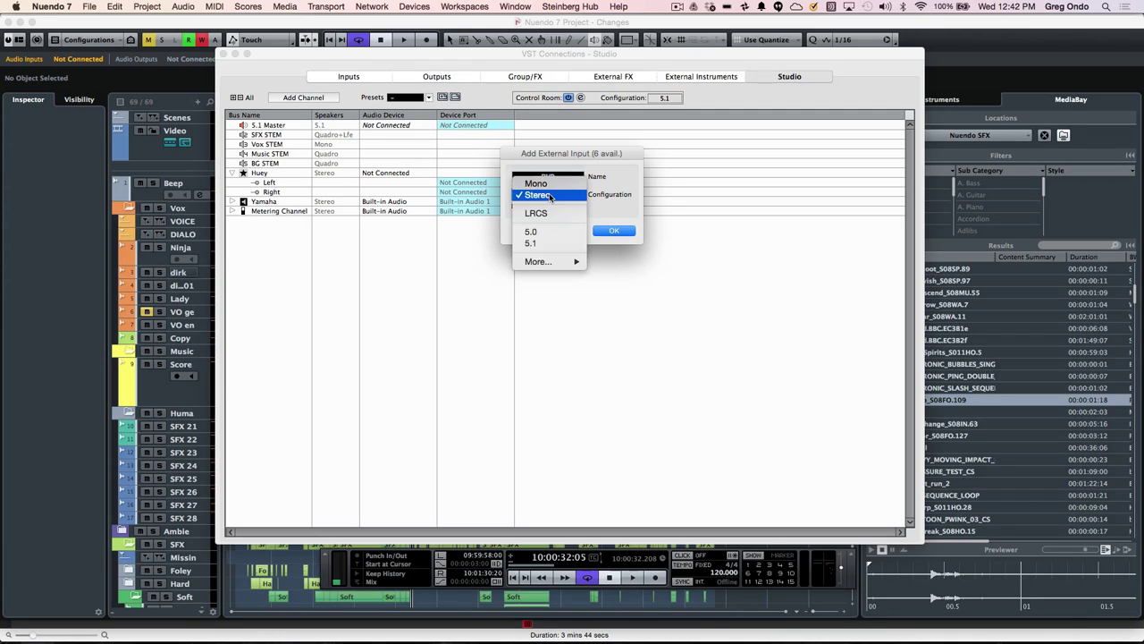
left_click(531, 243)
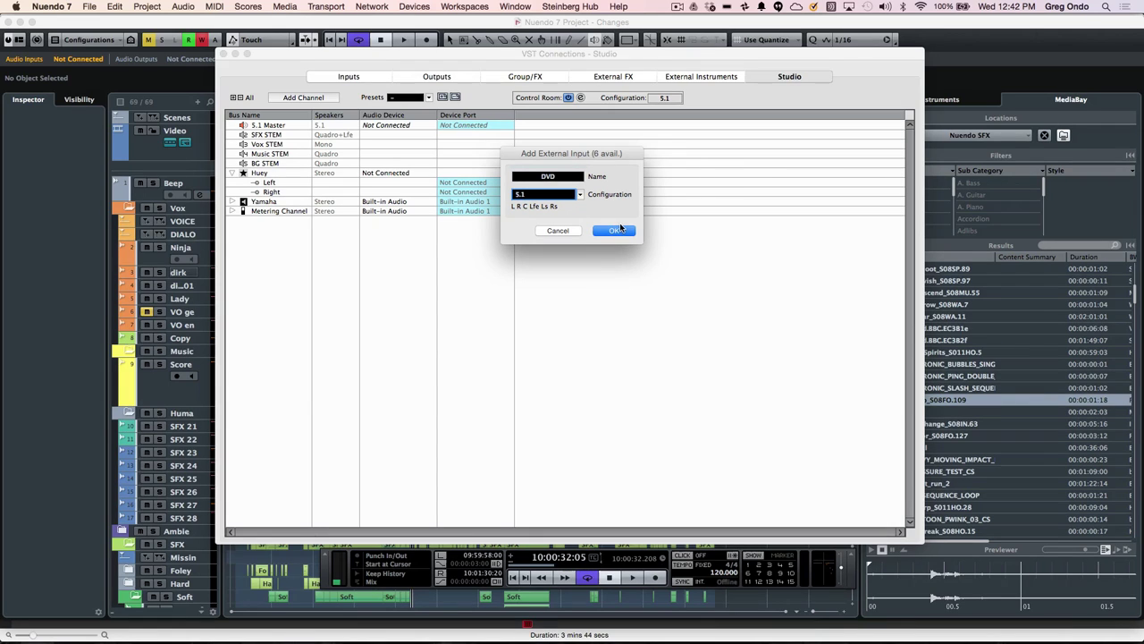
left_click(615, 230)
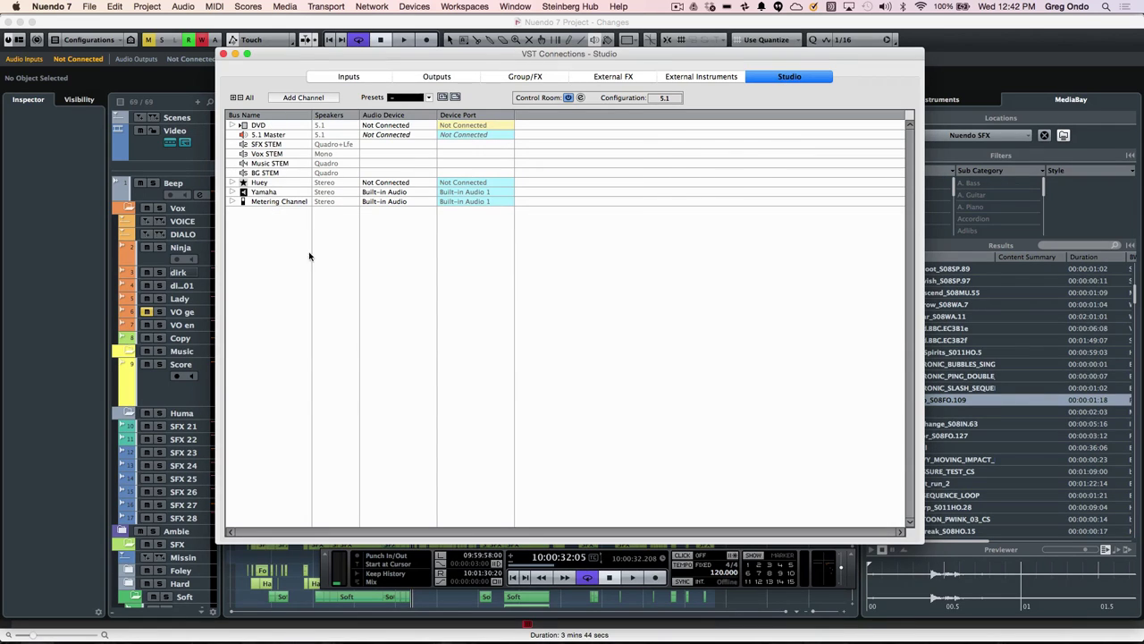
Add a mono Talkback channel and expand it to show its port
right_click(270, 226)
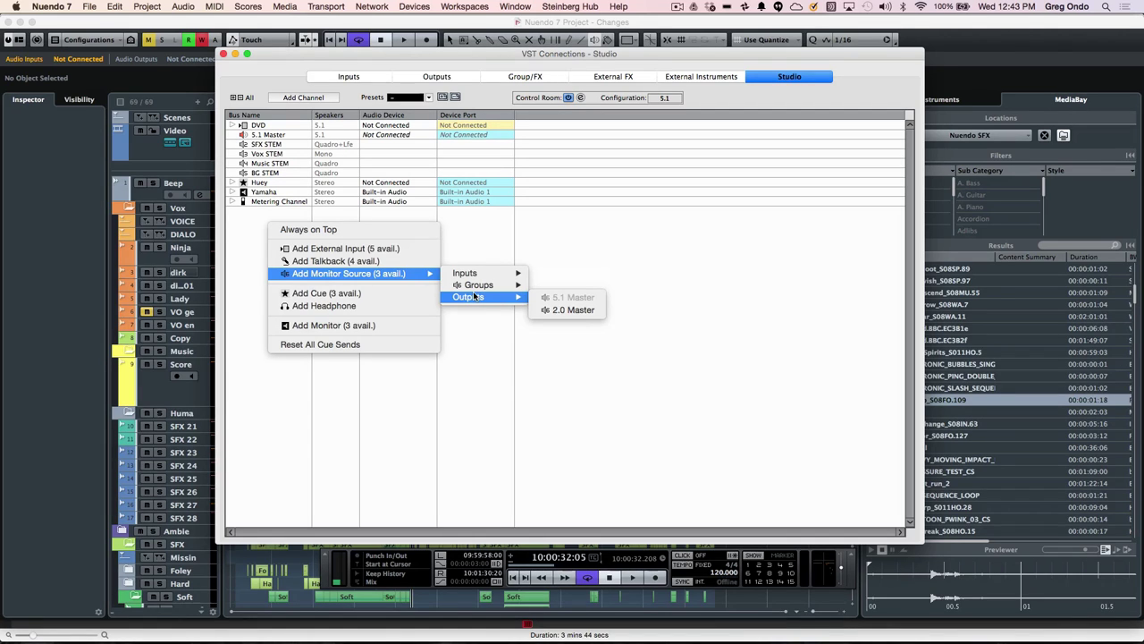
left_click(335, 261)
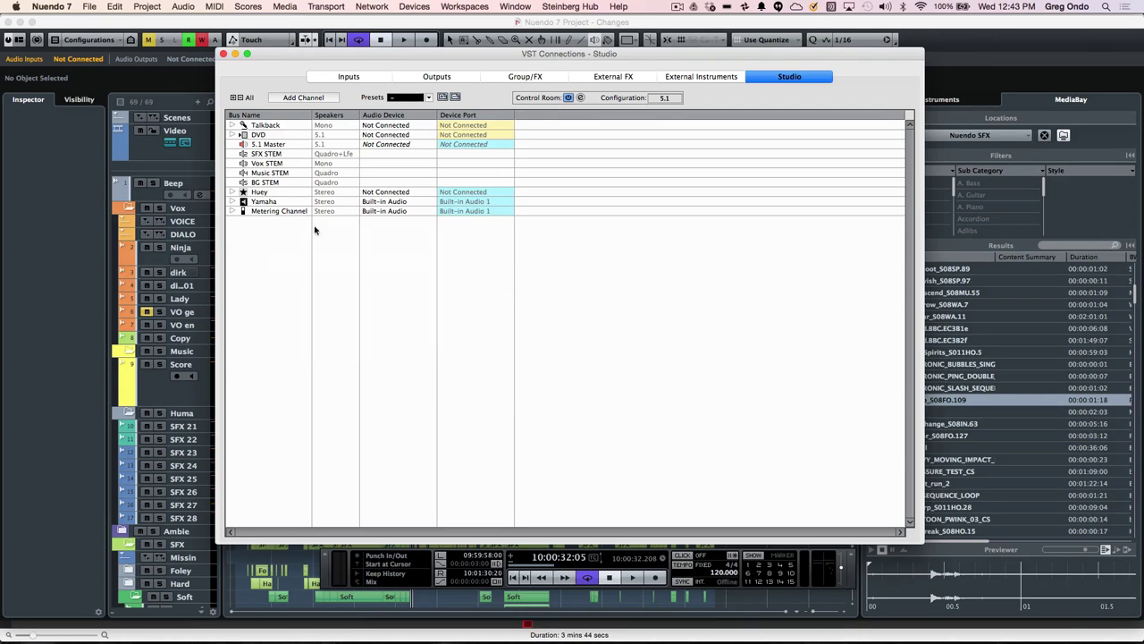
left_click(231, 126)
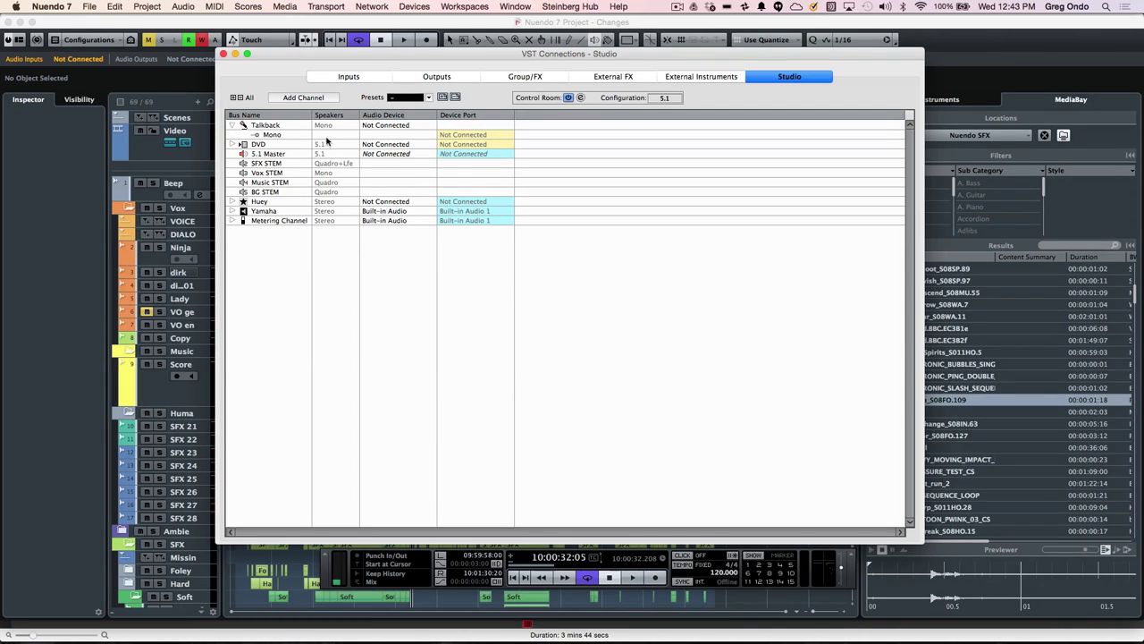
right_click(283, 246)
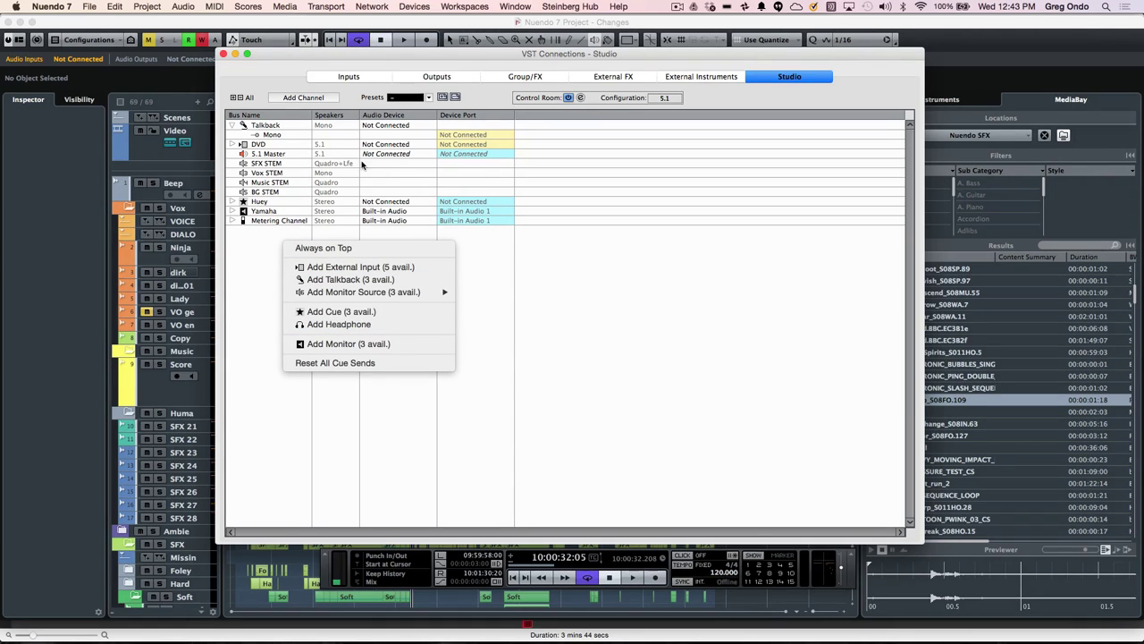
Load a complete studio preset from the Presets list and close VST Connections
left_click(427, 97)
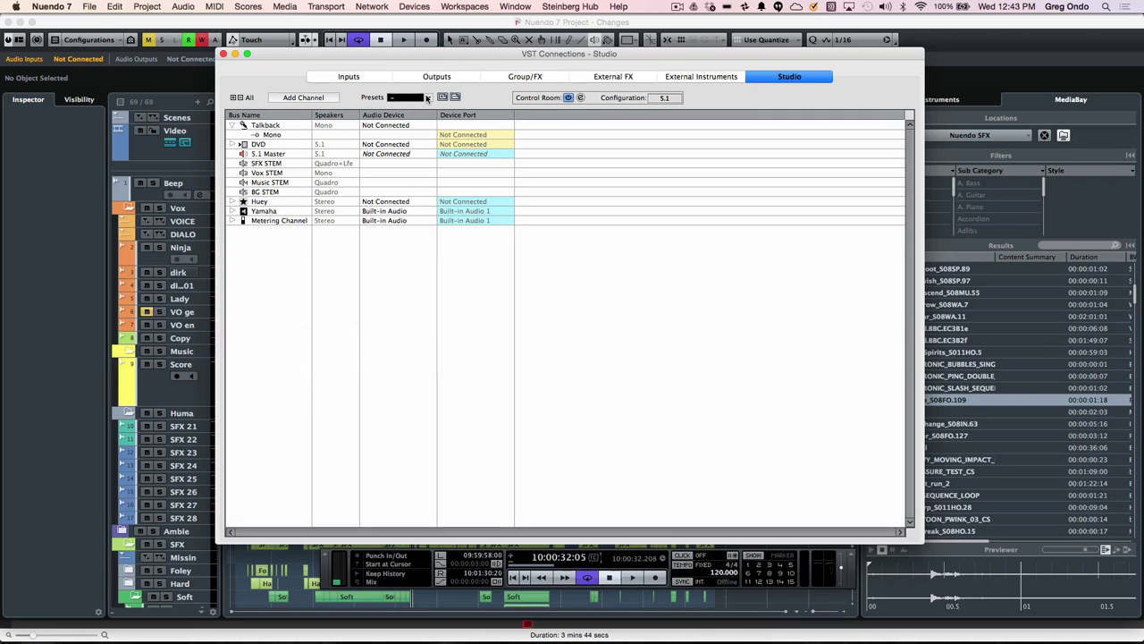
left_click(427, 98)
left_click(404, 109)
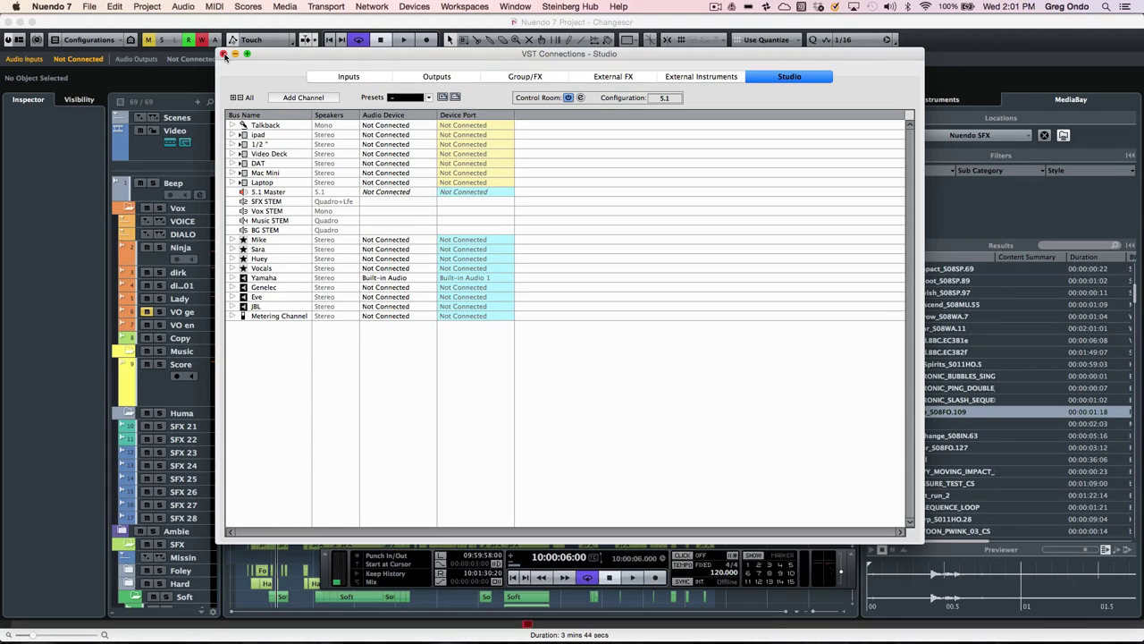
left_click(223, 54)
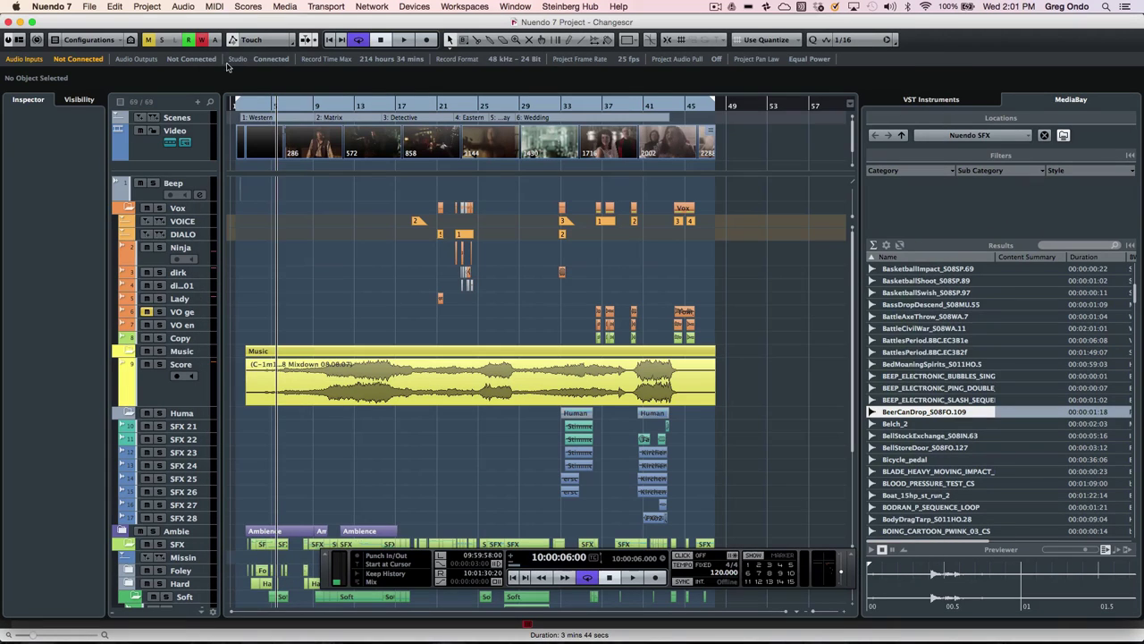
left_click(423, 8)
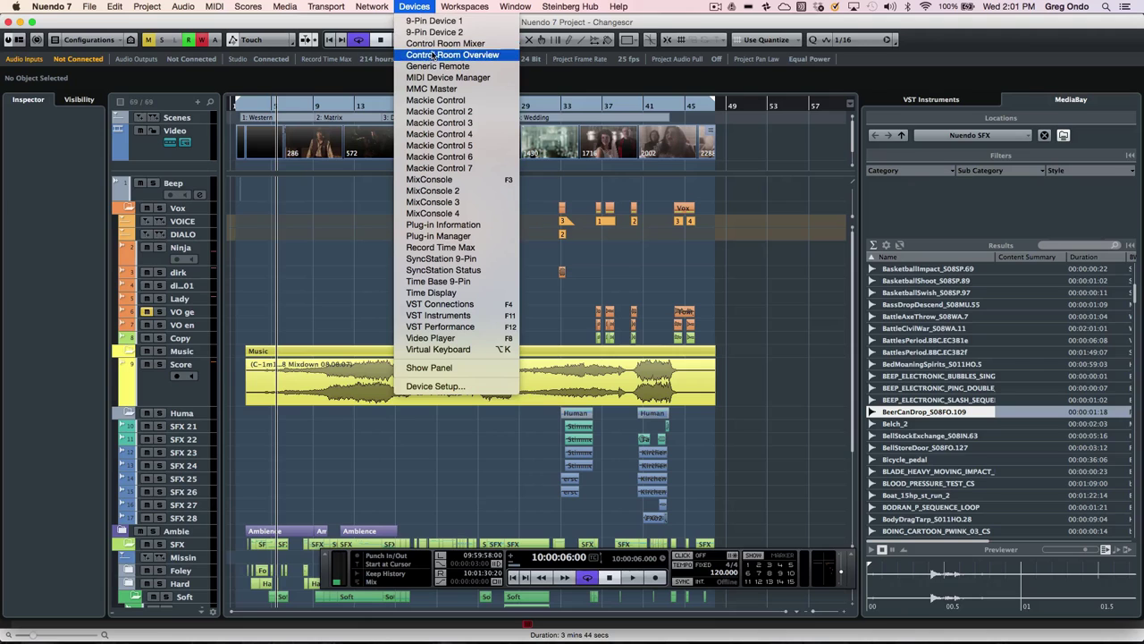
Open and close the Control Room Mixer, then bring up the MixConsole with F3
left_click(432, 44)
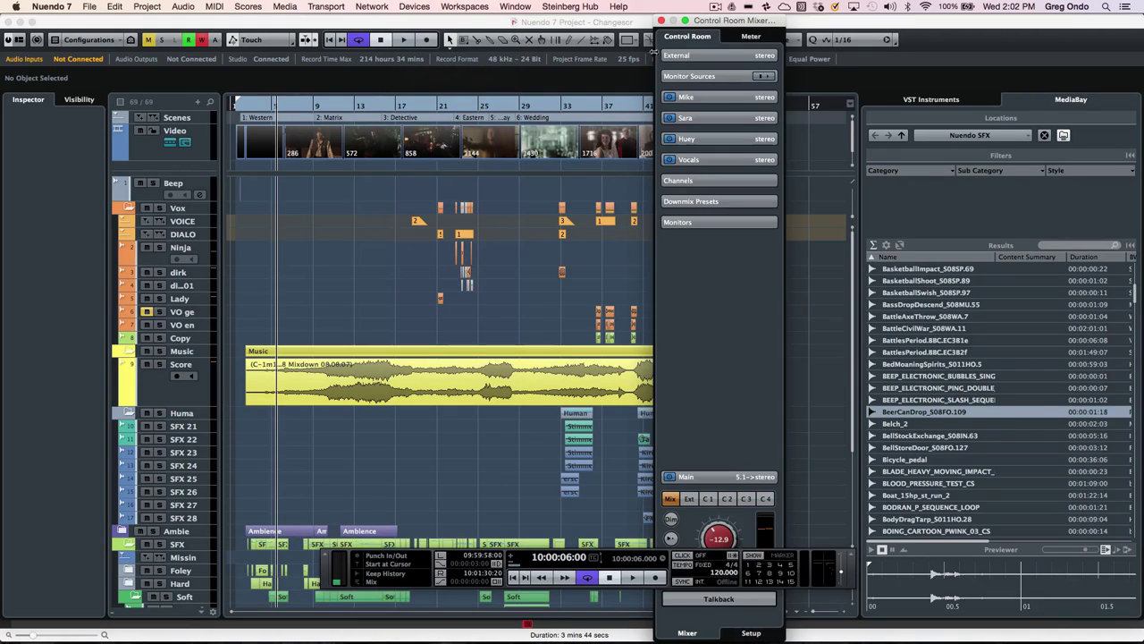
left_click(661, 21)
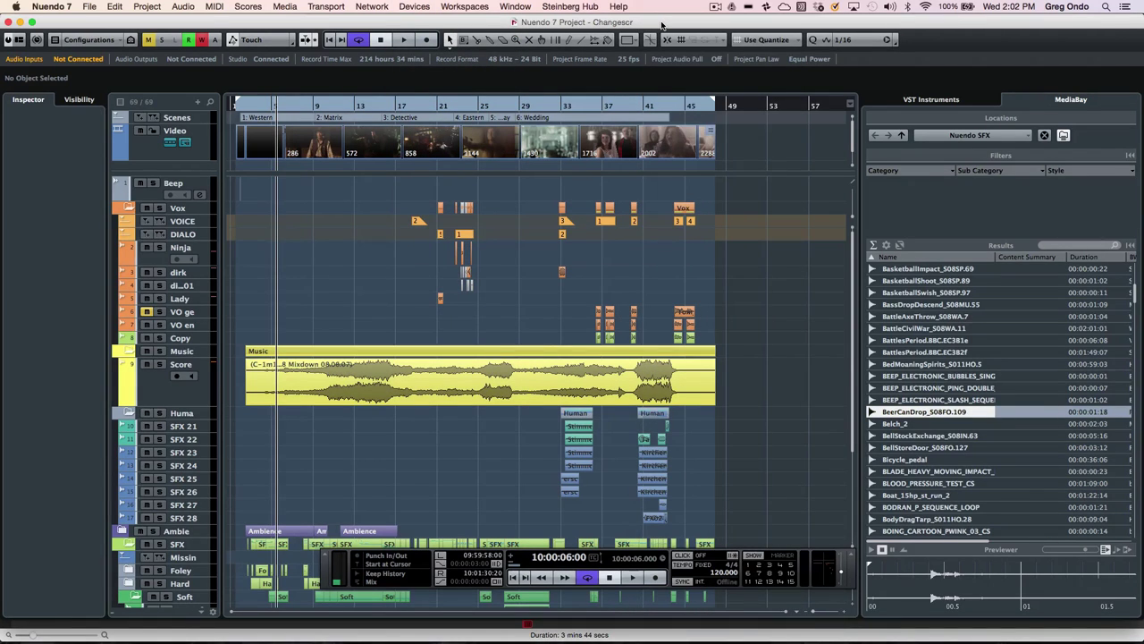
key("F3")
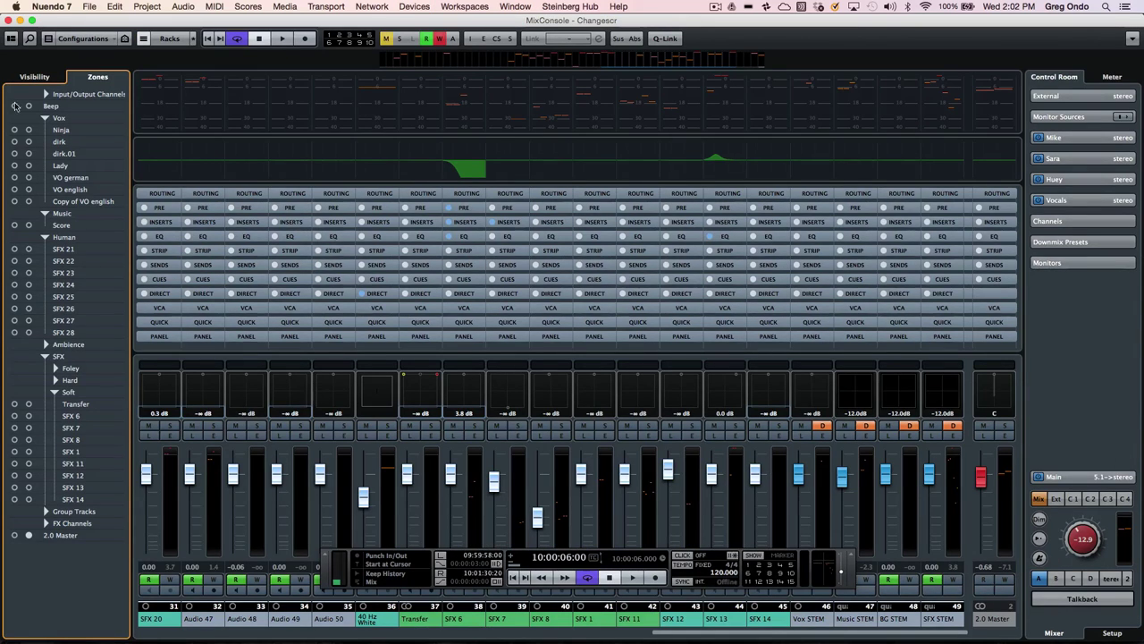
left_click(10, 39)
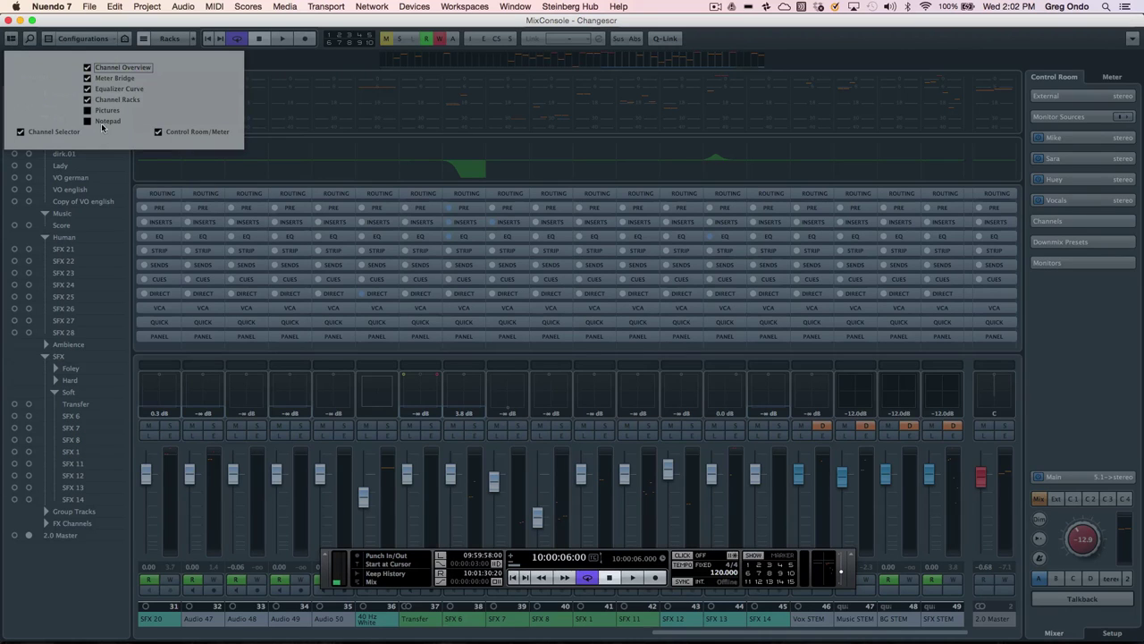
left_click(159, 132)
left_click(1088, 374)
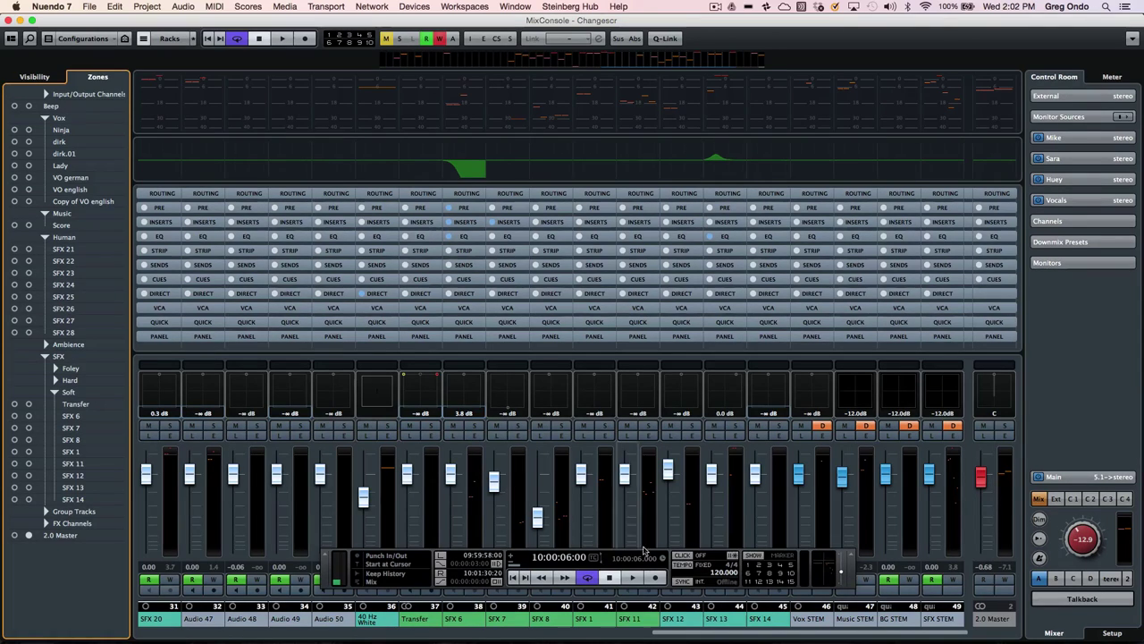
During playback, turn the control room monitor level down and engage Dim
key("space")
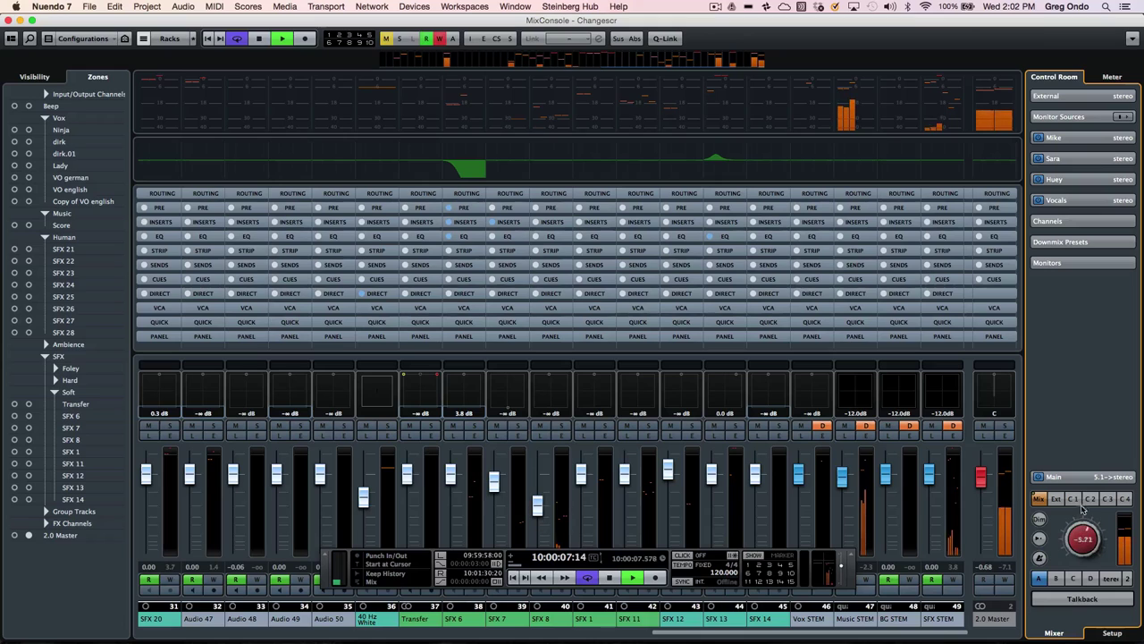
scroll(1072, 520, "up", 1)
scroll(1073, 520, "up", 1)
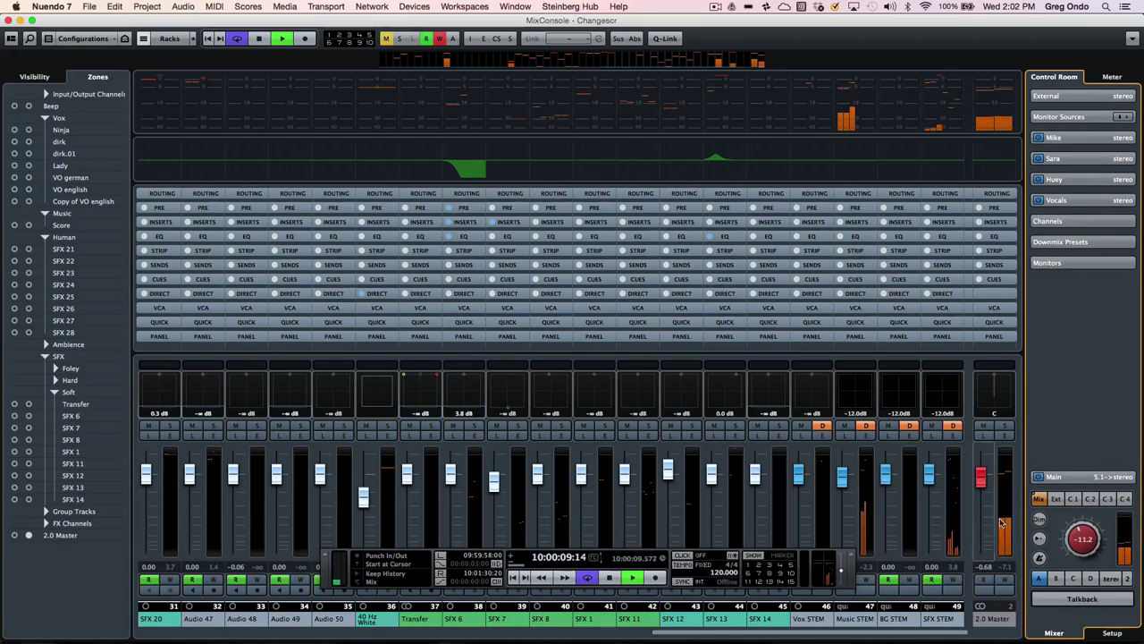
mouse_move(1073, 521)
left_mouse_down()
mouse_move(1068, 562)
mouse_move(1076, 512)
mouse_move(1043, 523)
left_mouse_up()
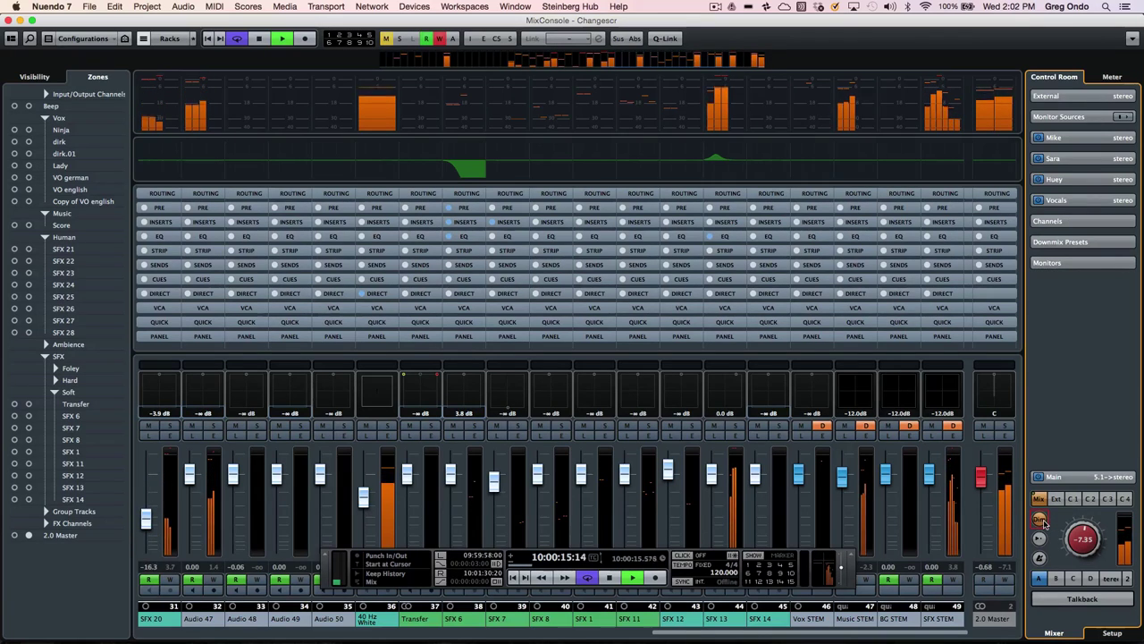
left_click(1040, 519)
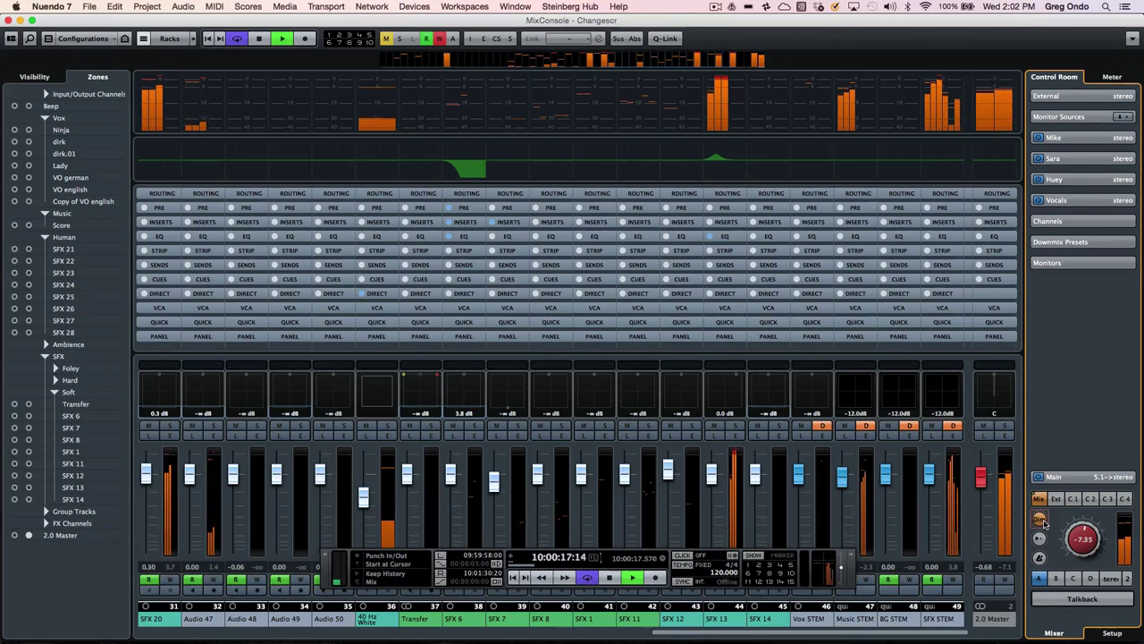
key("space")
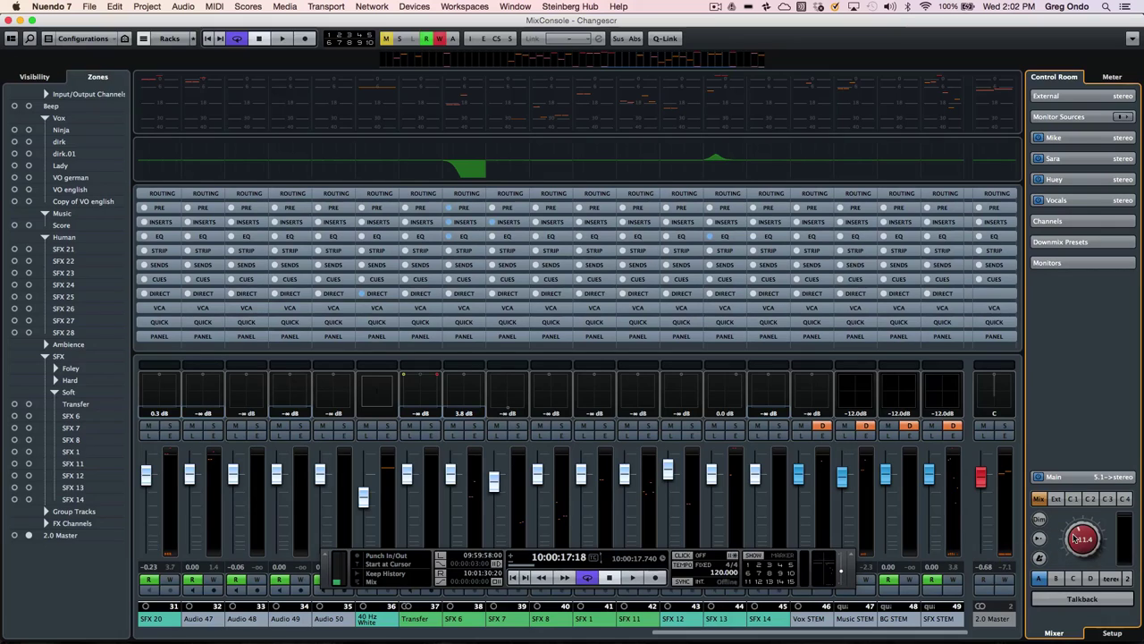
Raise the monitor level to -16.2 dB and audition it against the reference level
left_click_drag(1075, 537, 1078, 530)
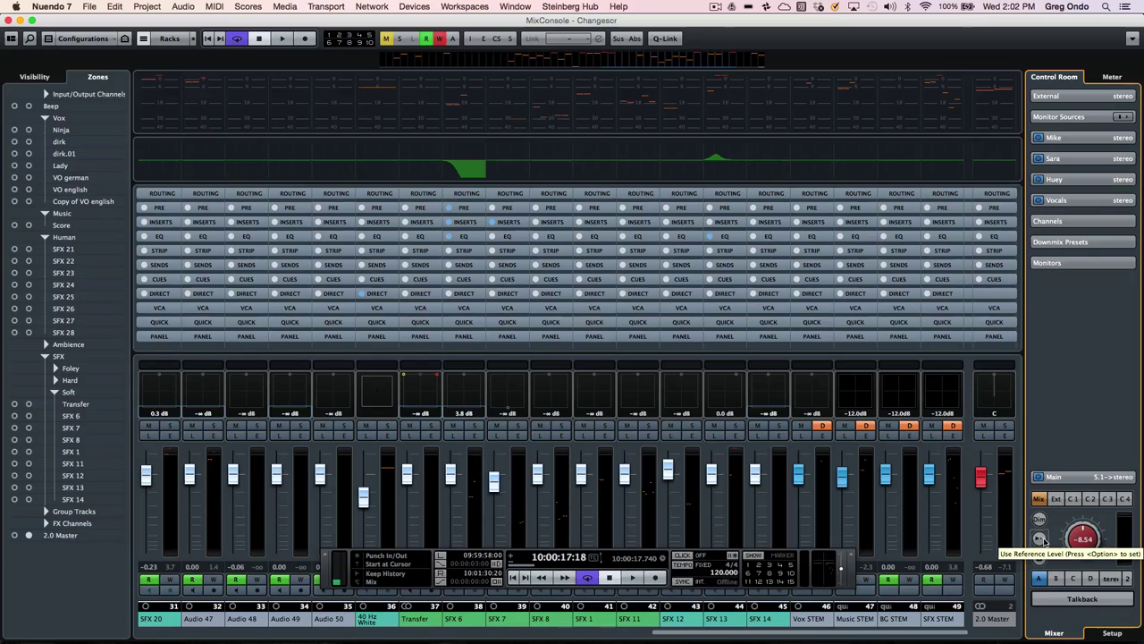
left_click(1041, 539)
left_click(1040, 539)
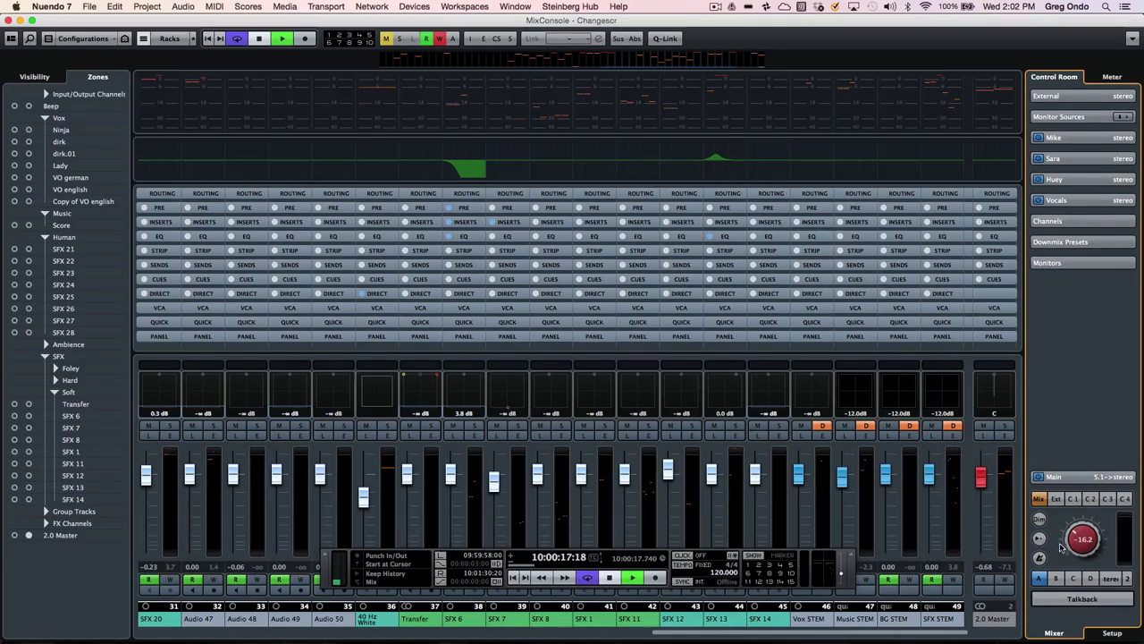
key("space")
left_click(1041, 540)
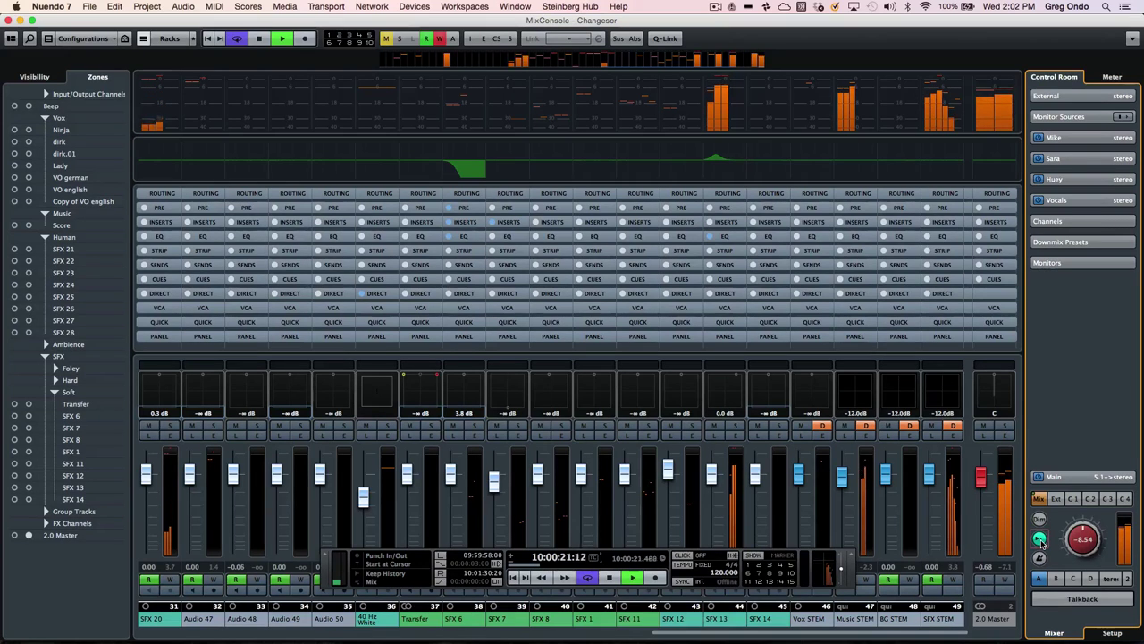
key("space")
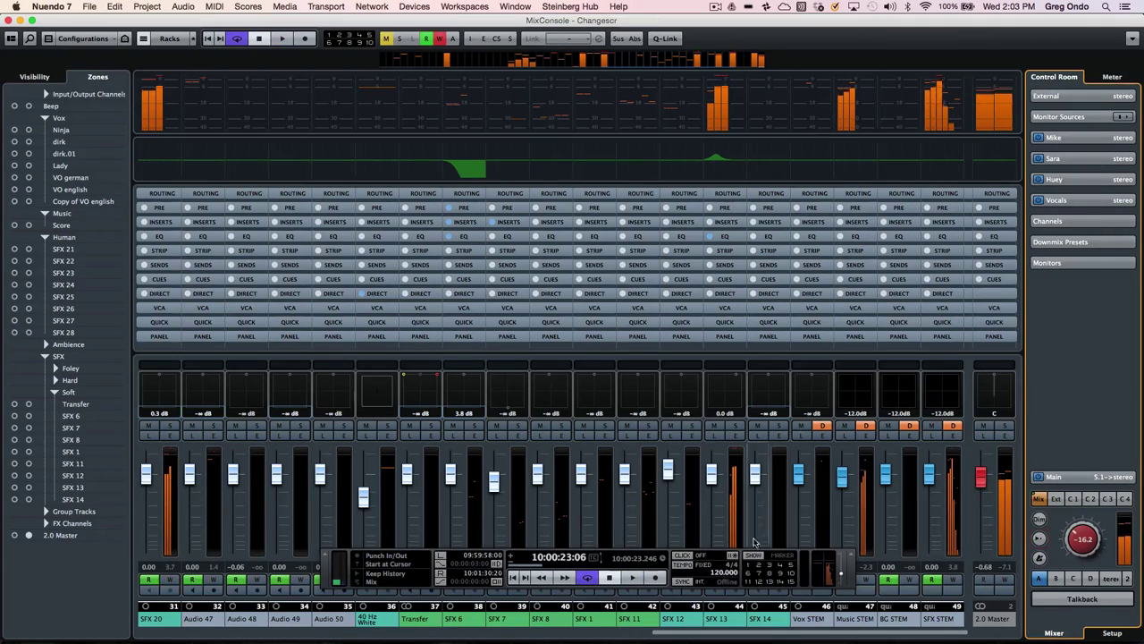
During playback, solo 40 Hz White and then SFX 13, releasing each solo
key("KP_0")
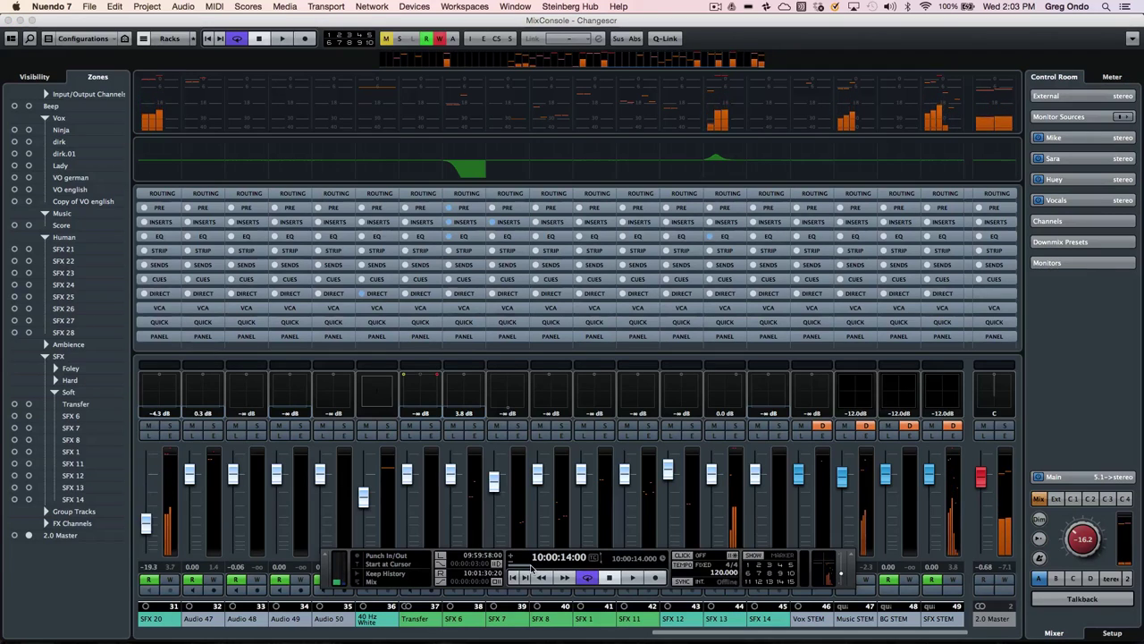
key("space")
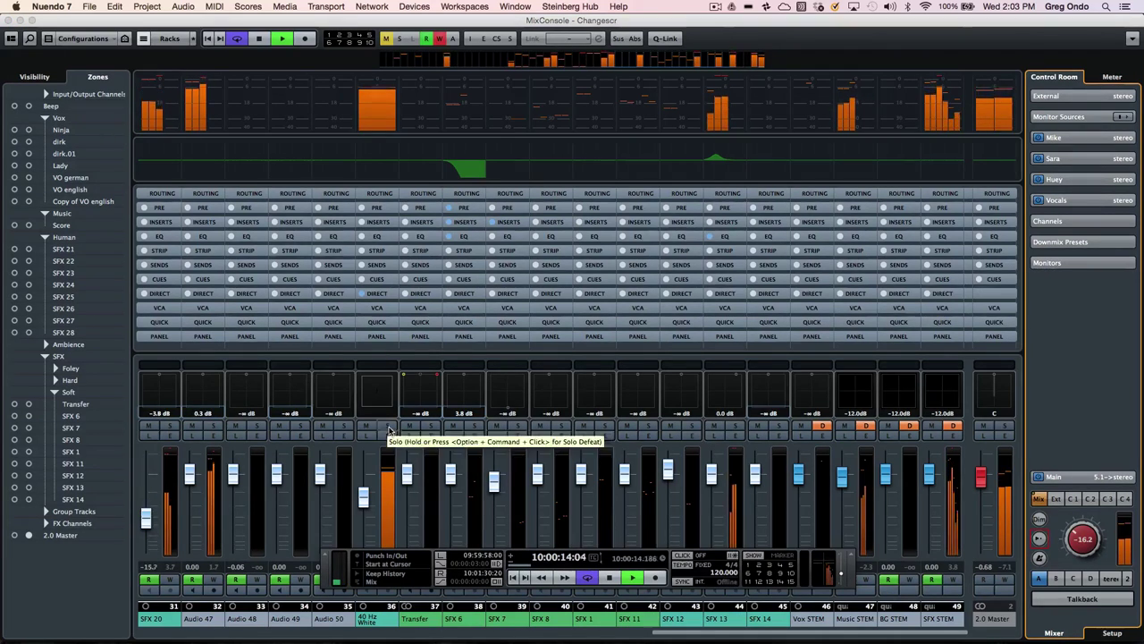
left_click(389, 426)
left_click(389, 426)
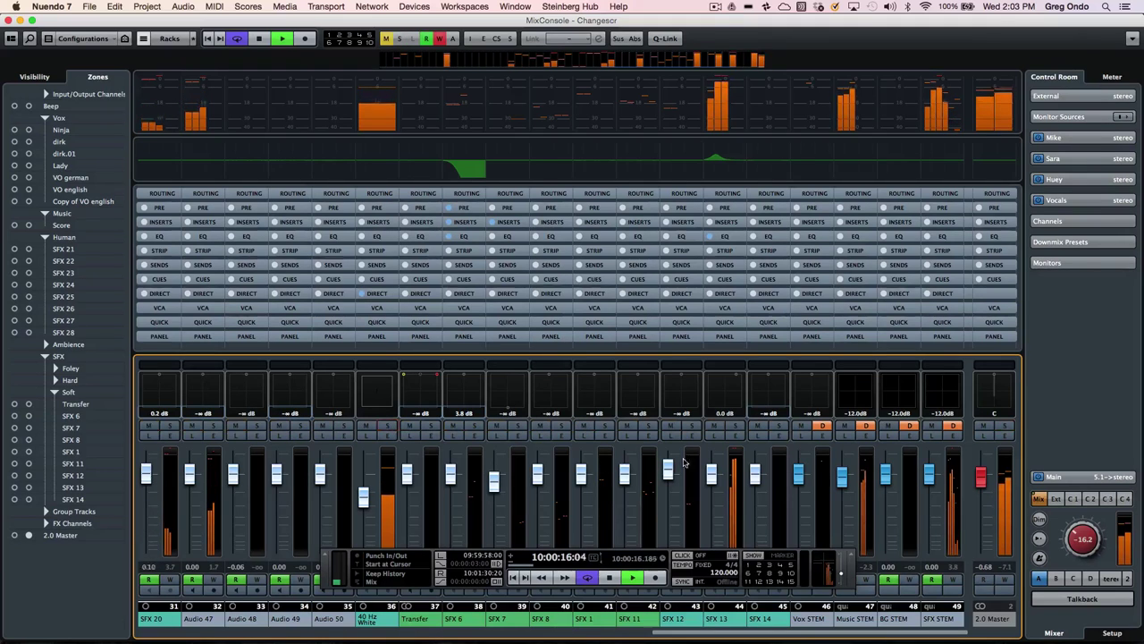
left_click(738, 427)
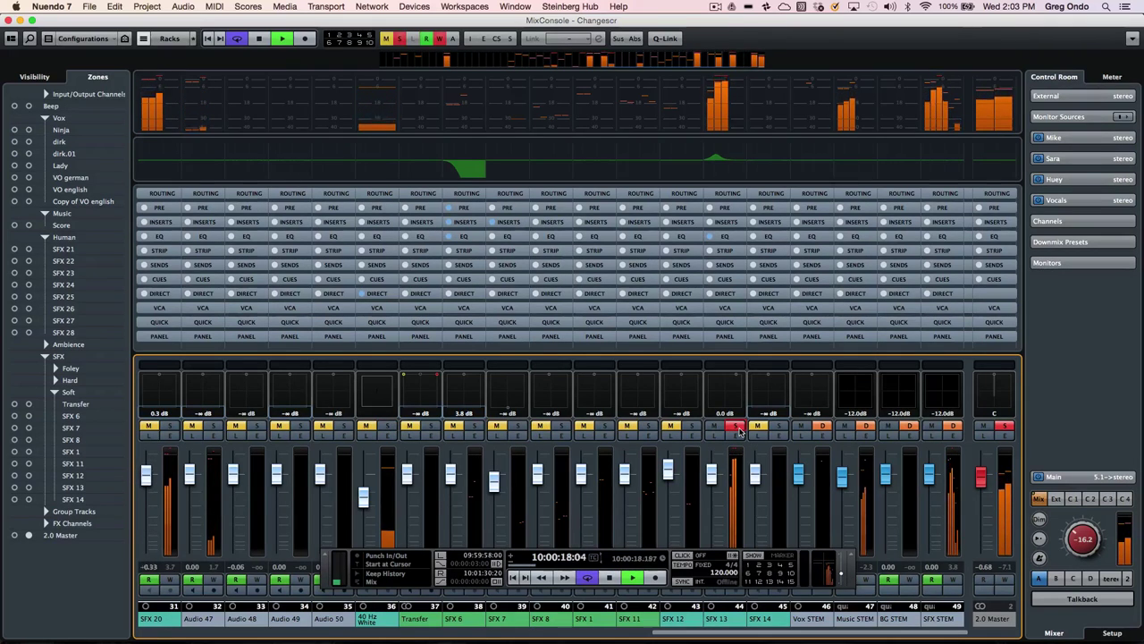
key("space")
left_click(738, 427)
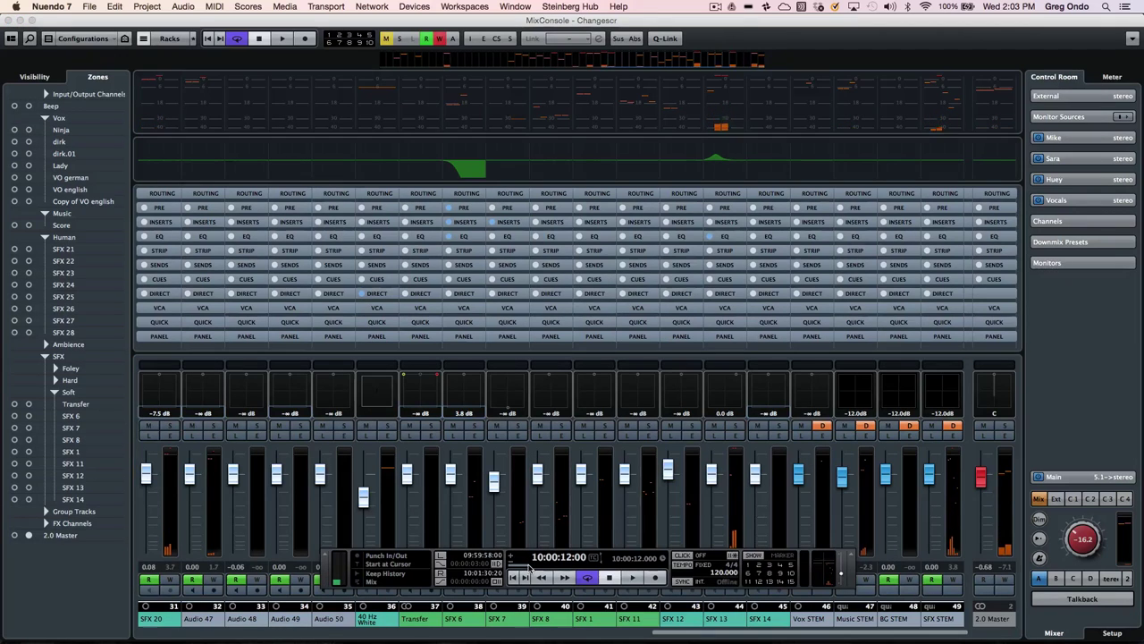
Replay from the earlier position and leave SFX 13 in Listen mode
left_click(529, 568)
key("space")
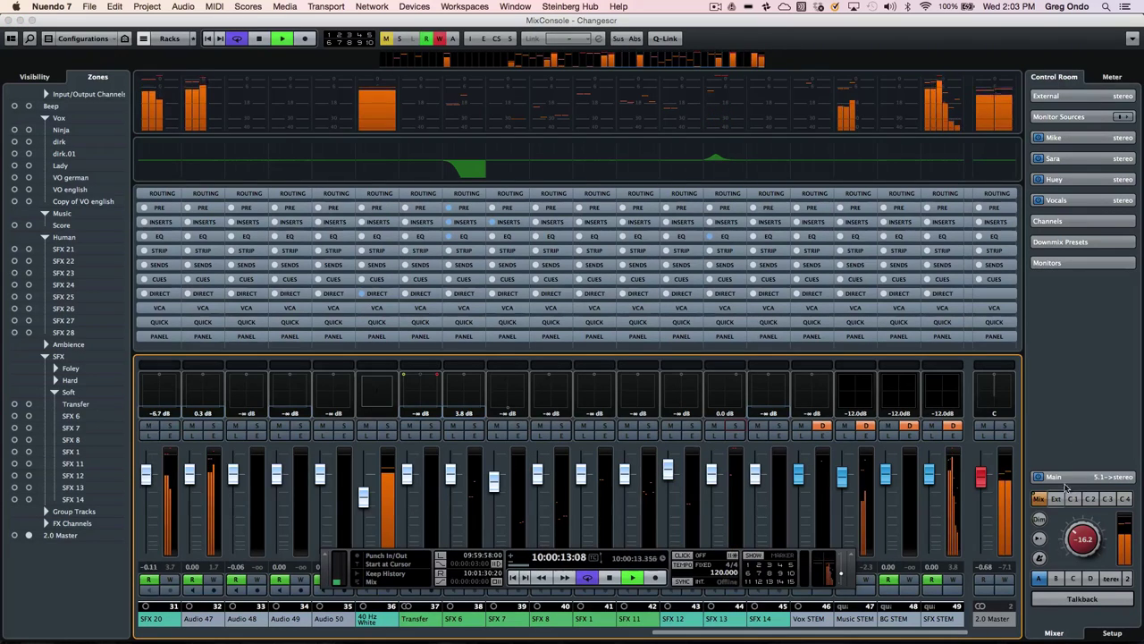
scroll(1104, 590, "down", 3)
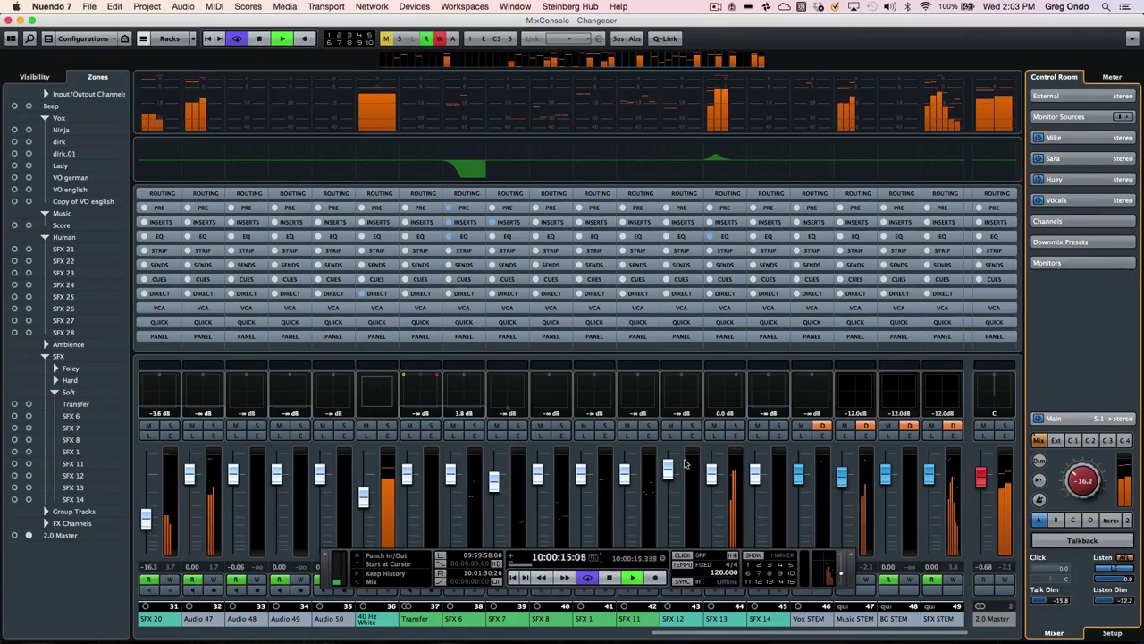
left_click(725, 436)
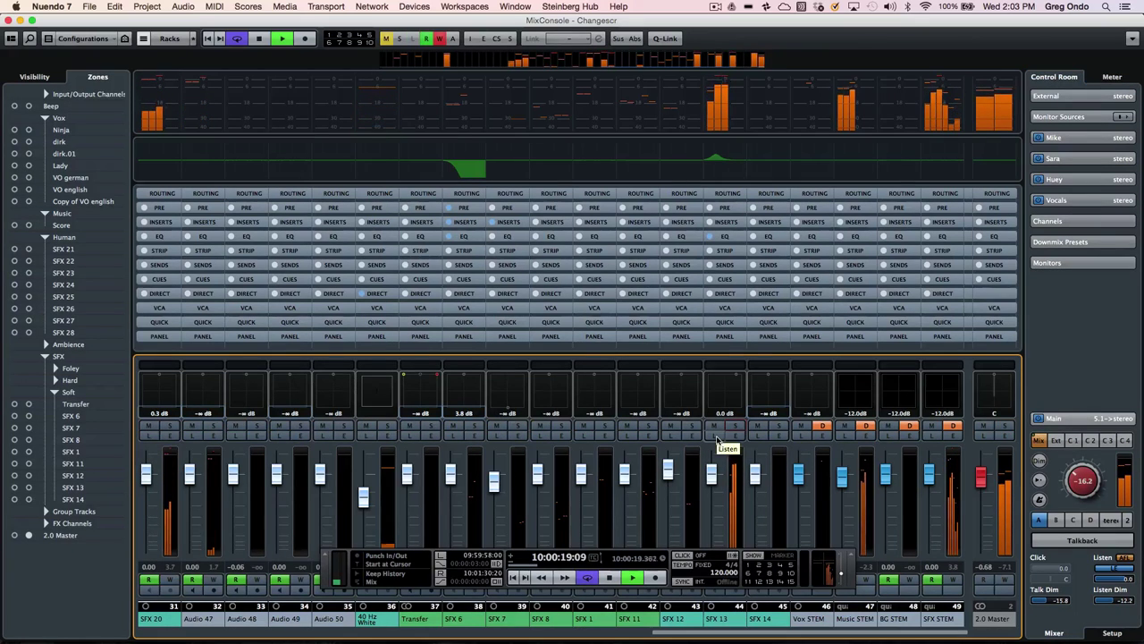
left_click(717, 436)
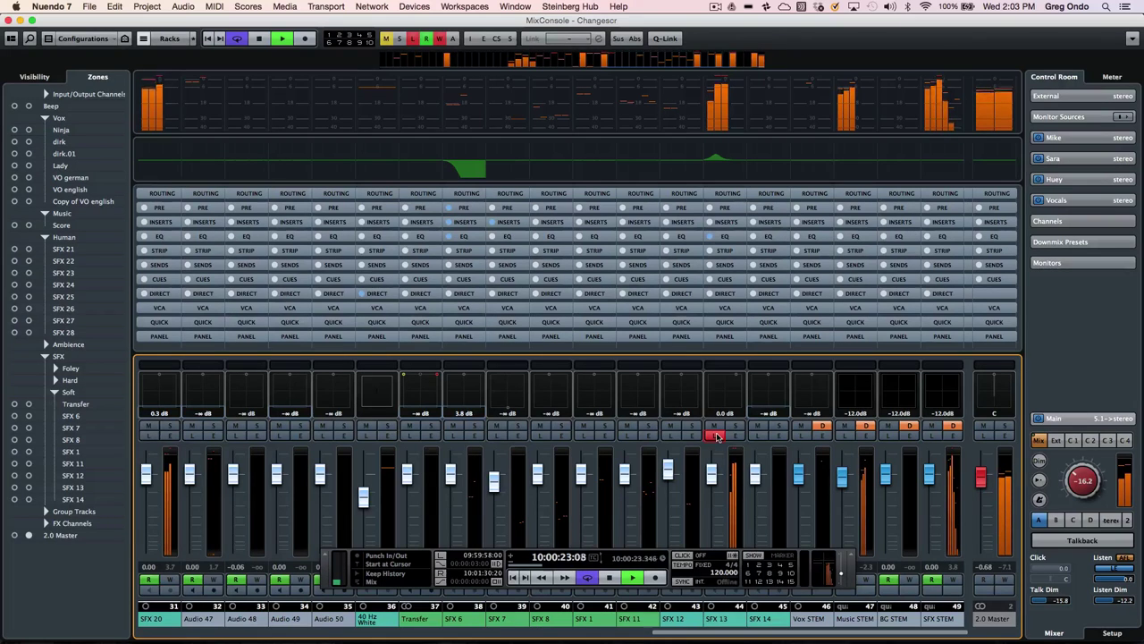
left_click(716, 436)
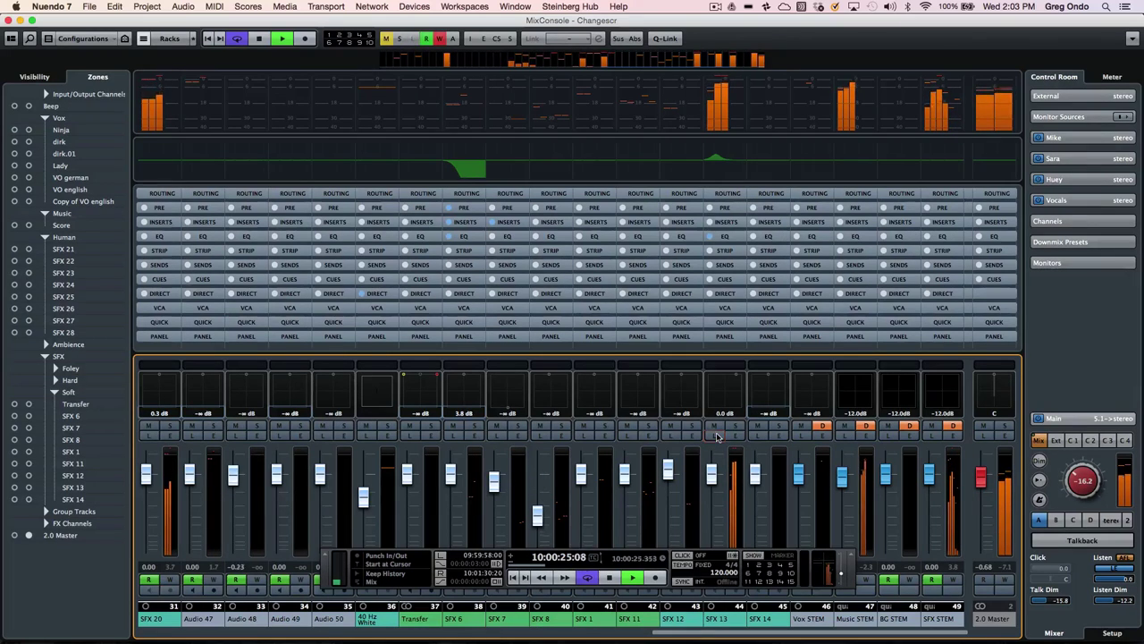
left_click(716, 436)
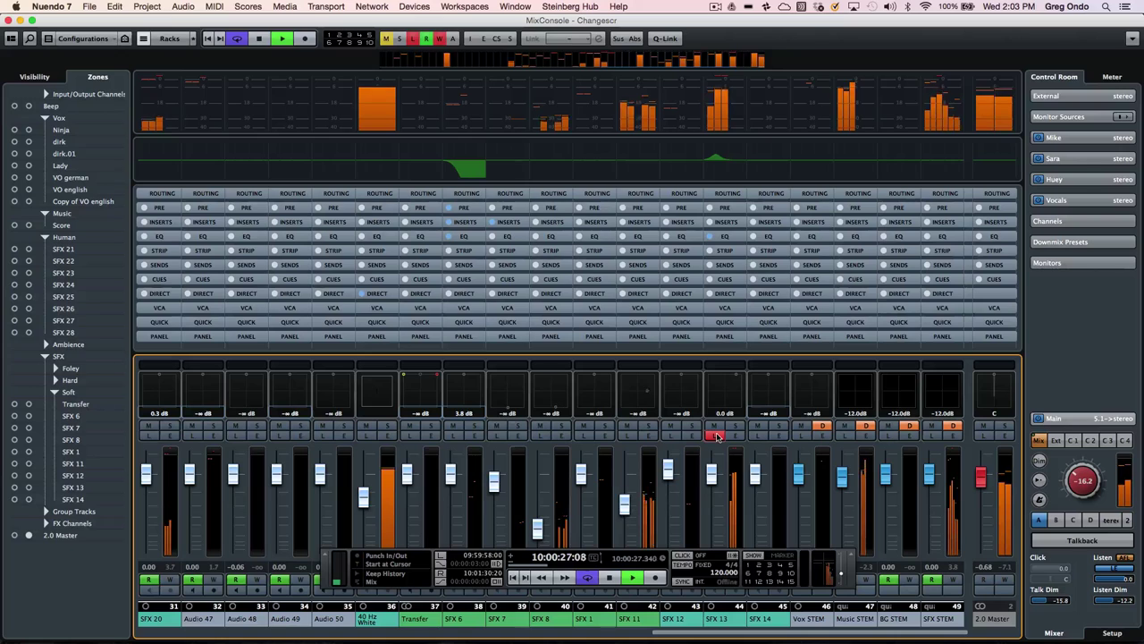
key("space")
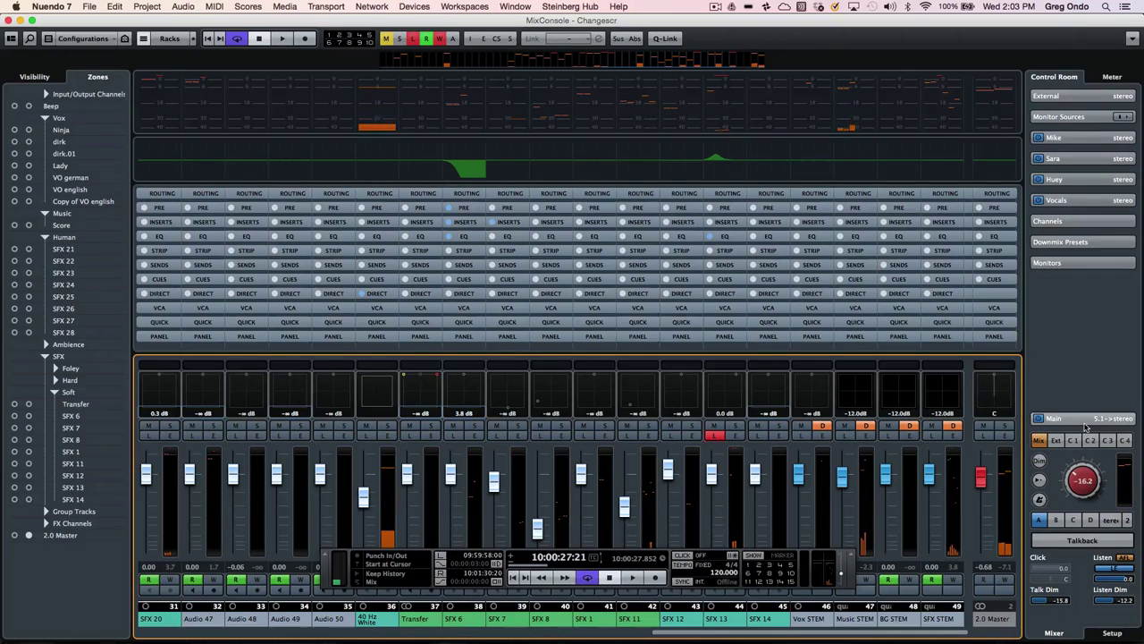
Select speaker set A, turn on the control room click, and hide the click/listen/dim levels
left_click(1039, 499)
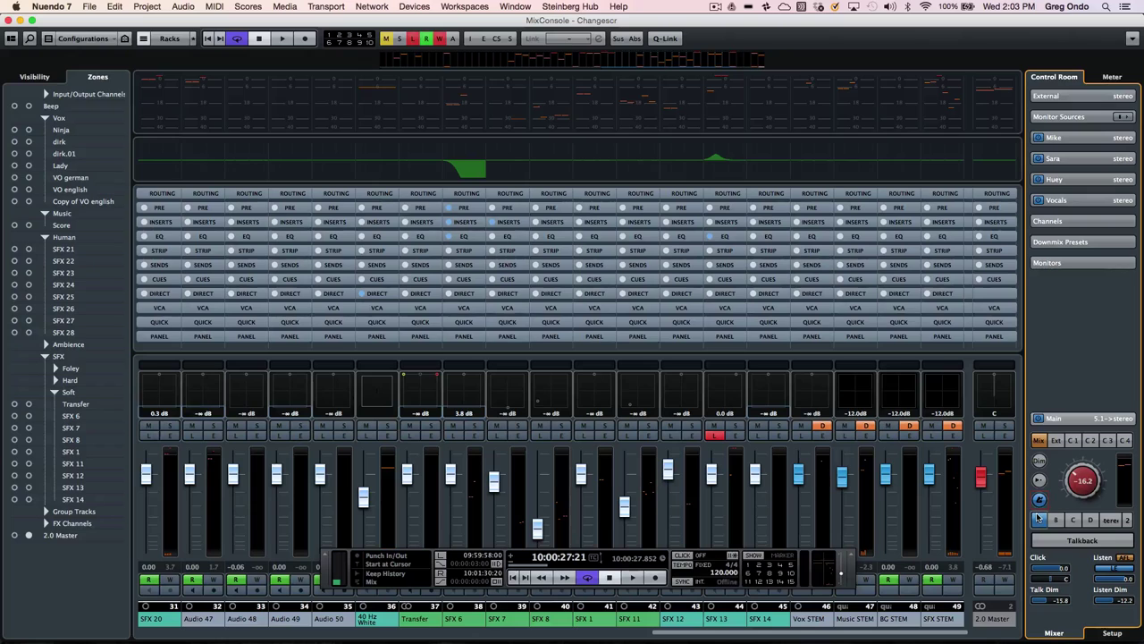
left_click(1038, 517)
left_click(1040, 499)
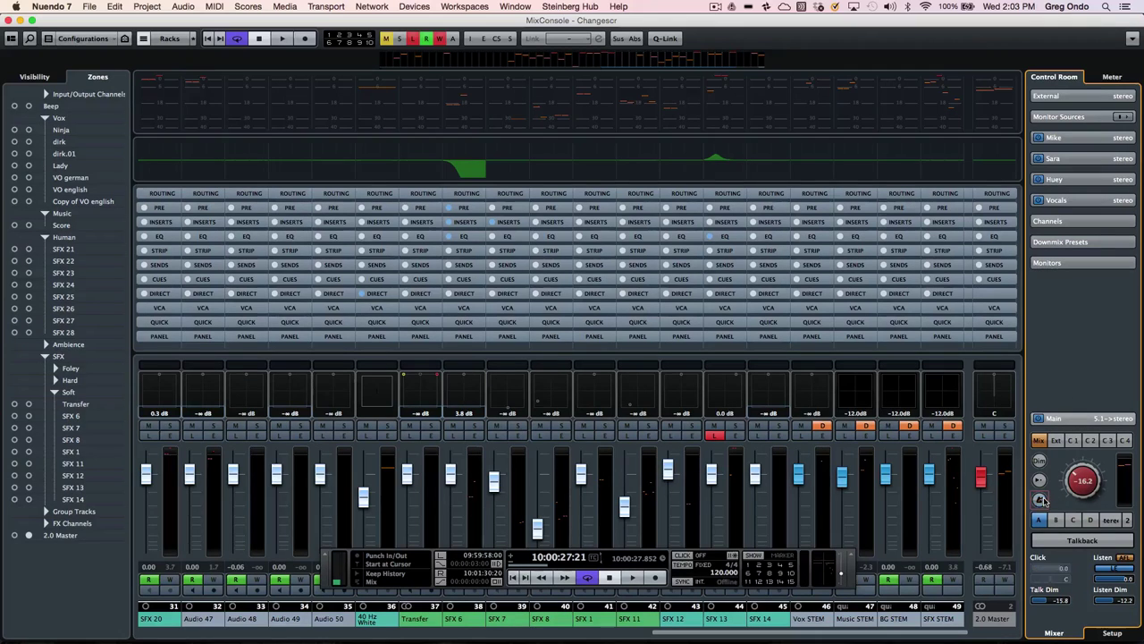
left_click(1084, 428)
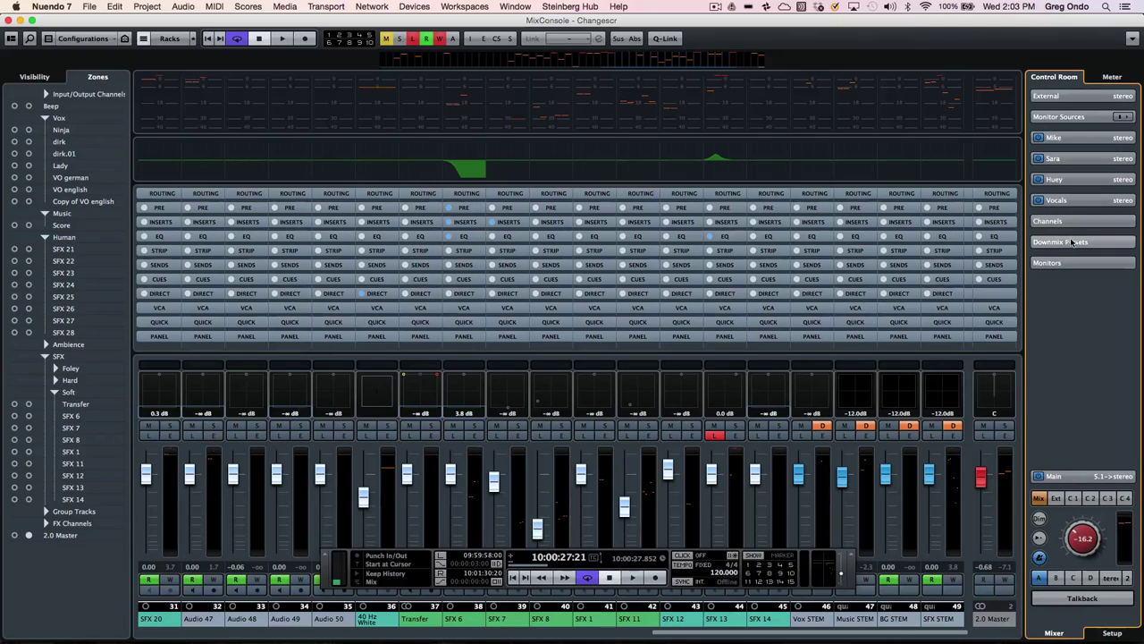
Take SFX 13 out of Listen, audition 5.1, stereo and mono downmixes, settle on stereo, and stop playback
left_click(1073, 241)
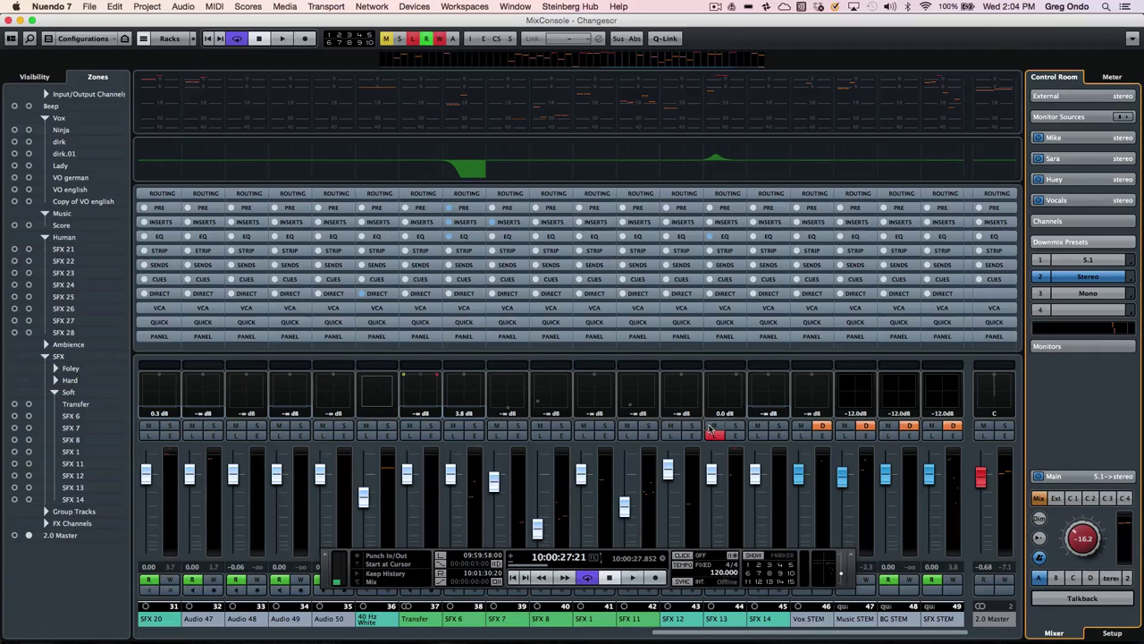
left_click(714, 436)
left_click(1096, 260)
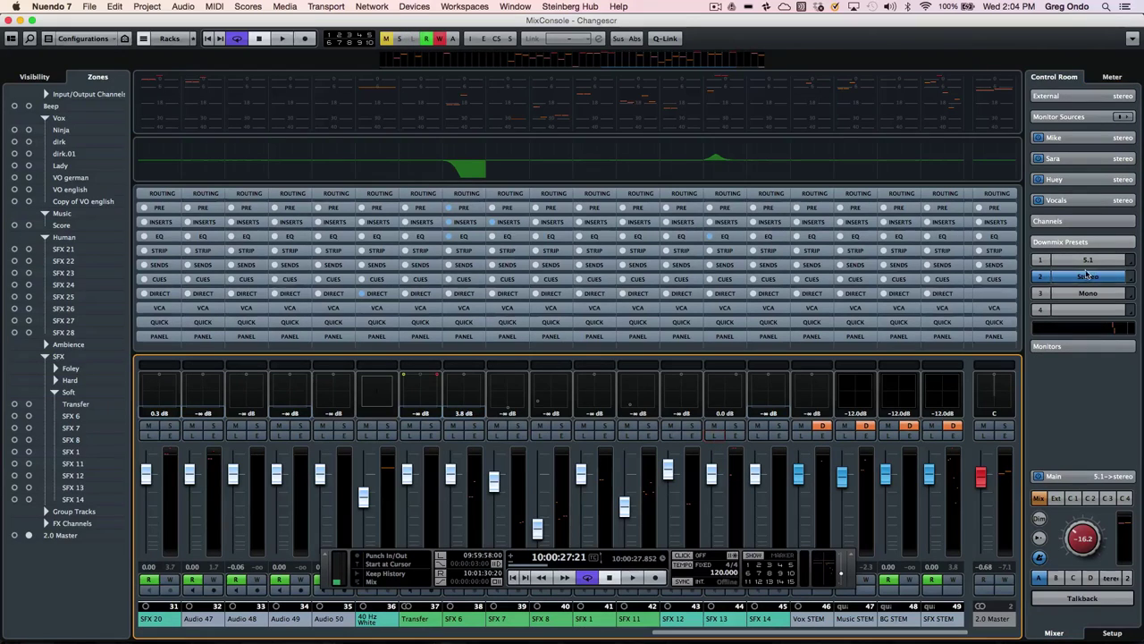
left_click(1099, 262)
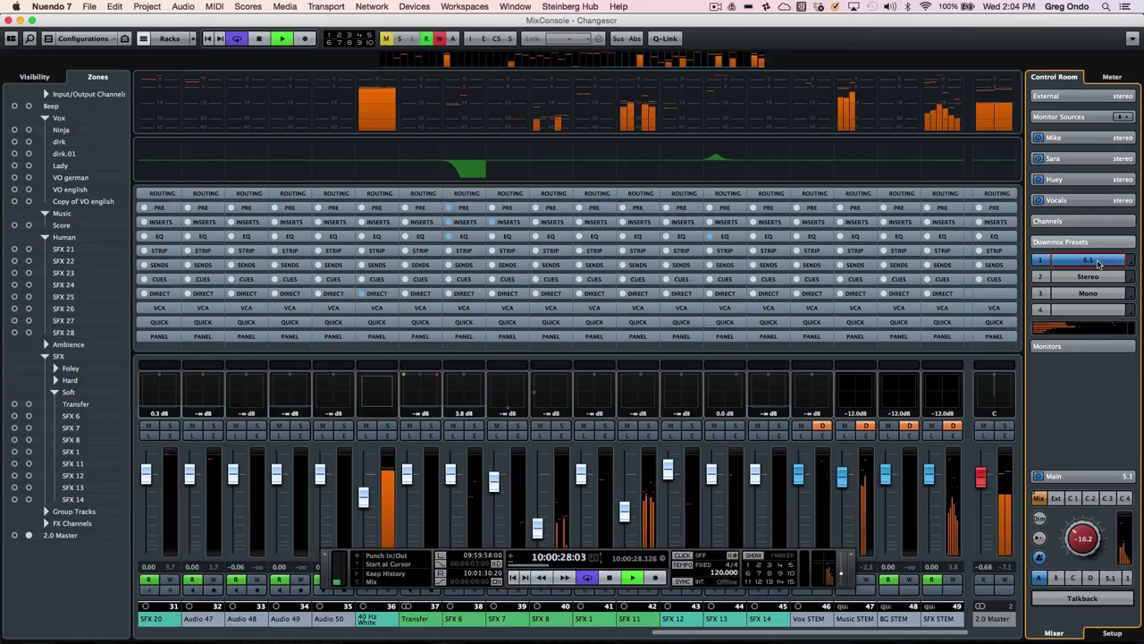
left_click(1096, 277)
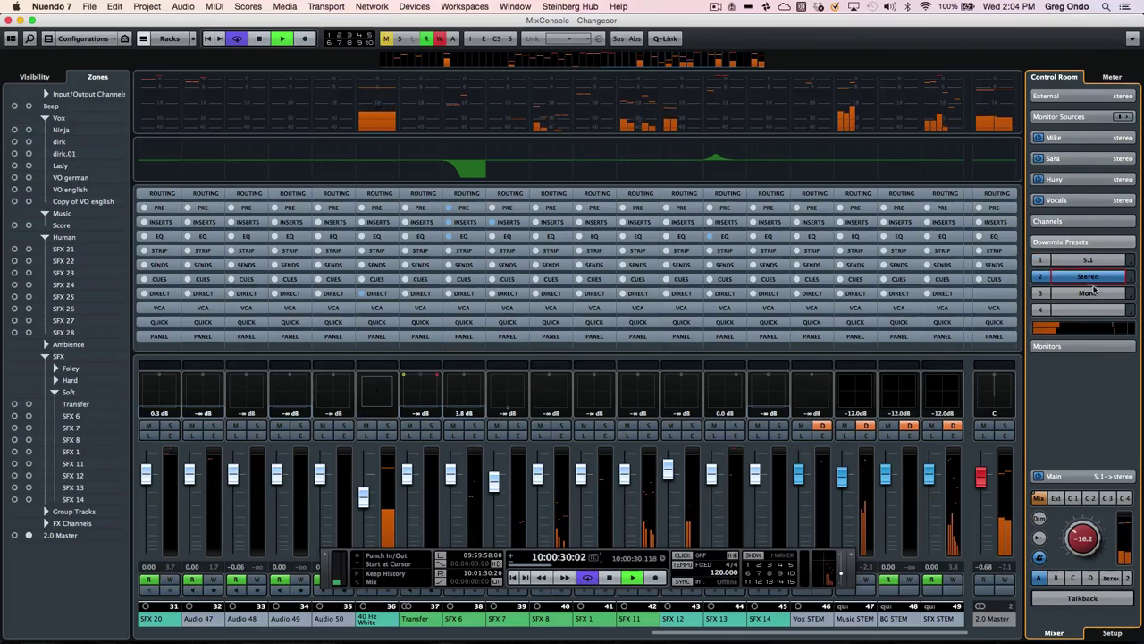
left_click(1093, 295)
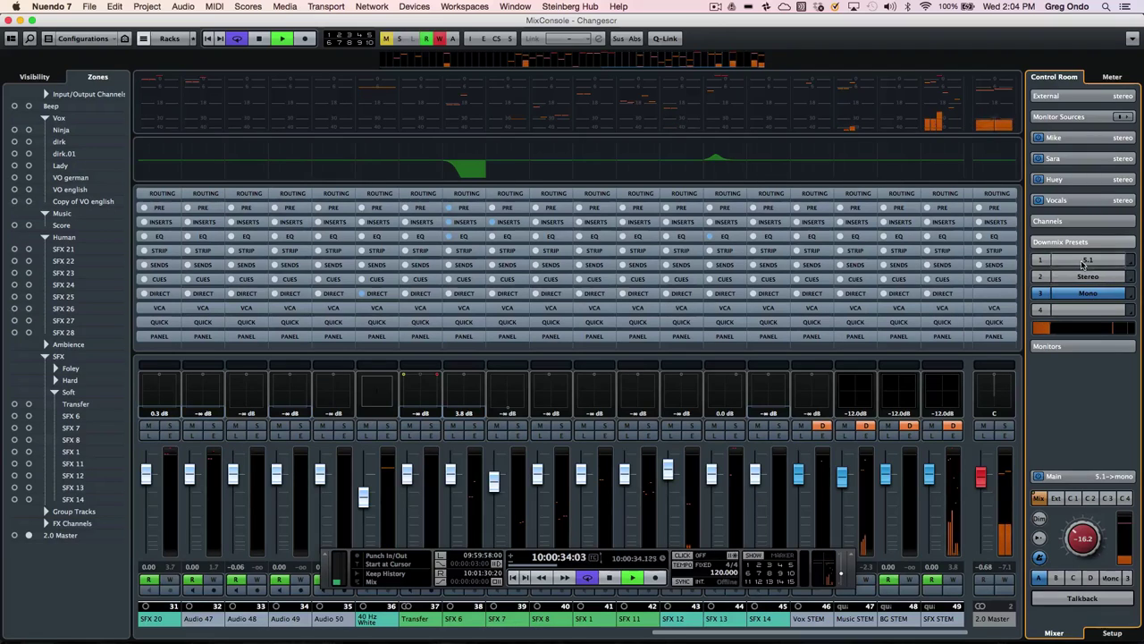
left_click(1082, 277)
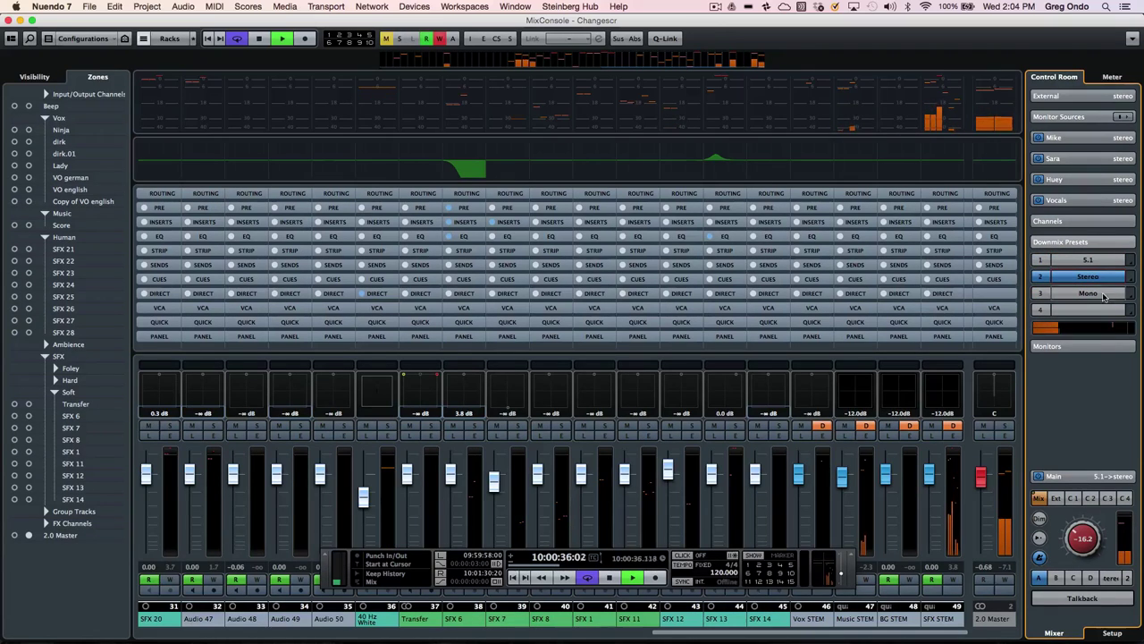
key("space")
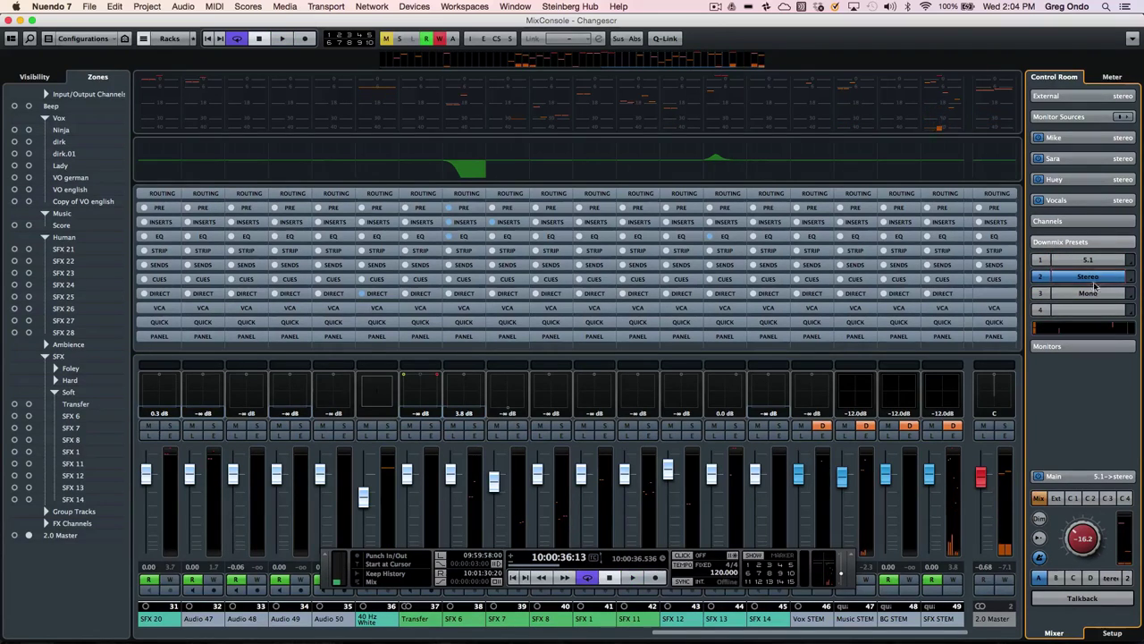
Solo and unsolo the centre speaker in the surround view, play briefly, then clear all speaker solos
left_click(1087, 223)
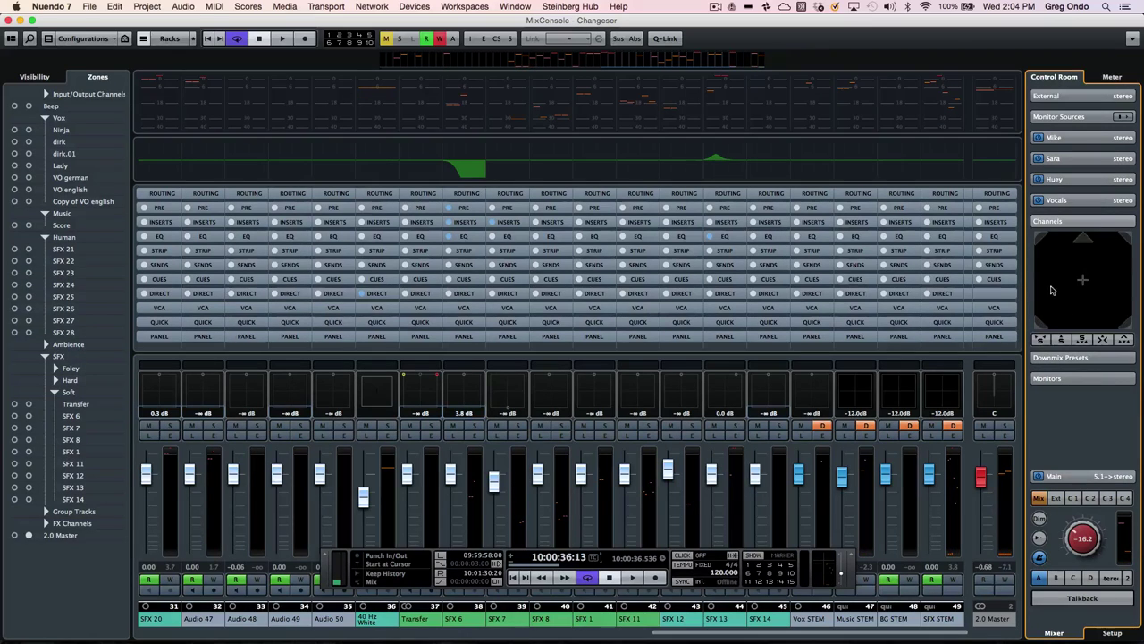
left_click(1084, 244)
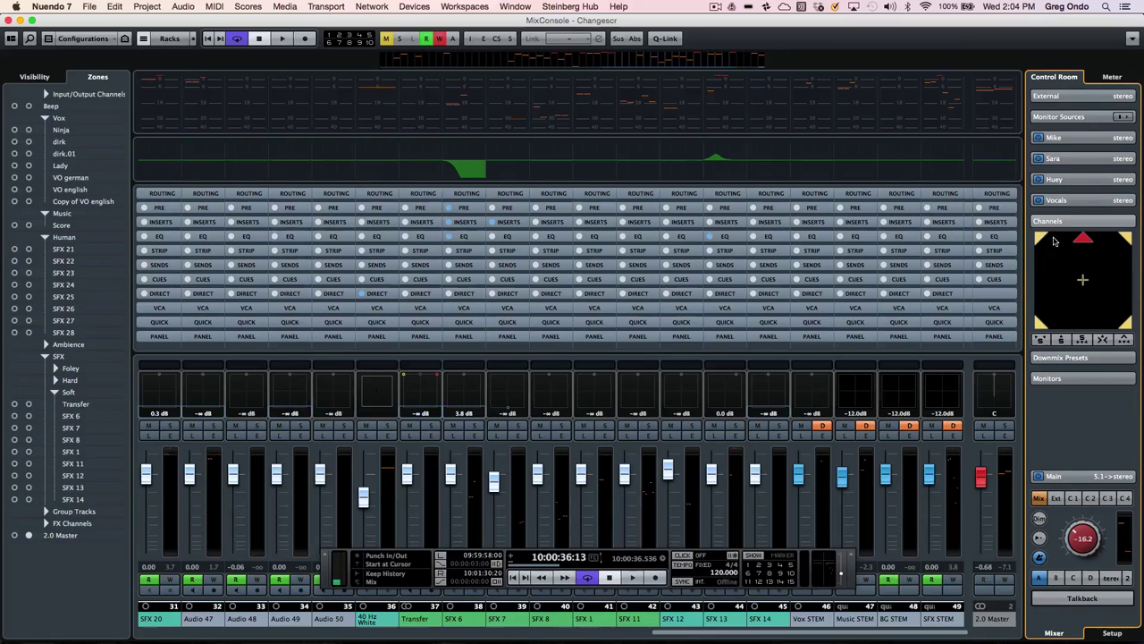
left_click(1083, 240)
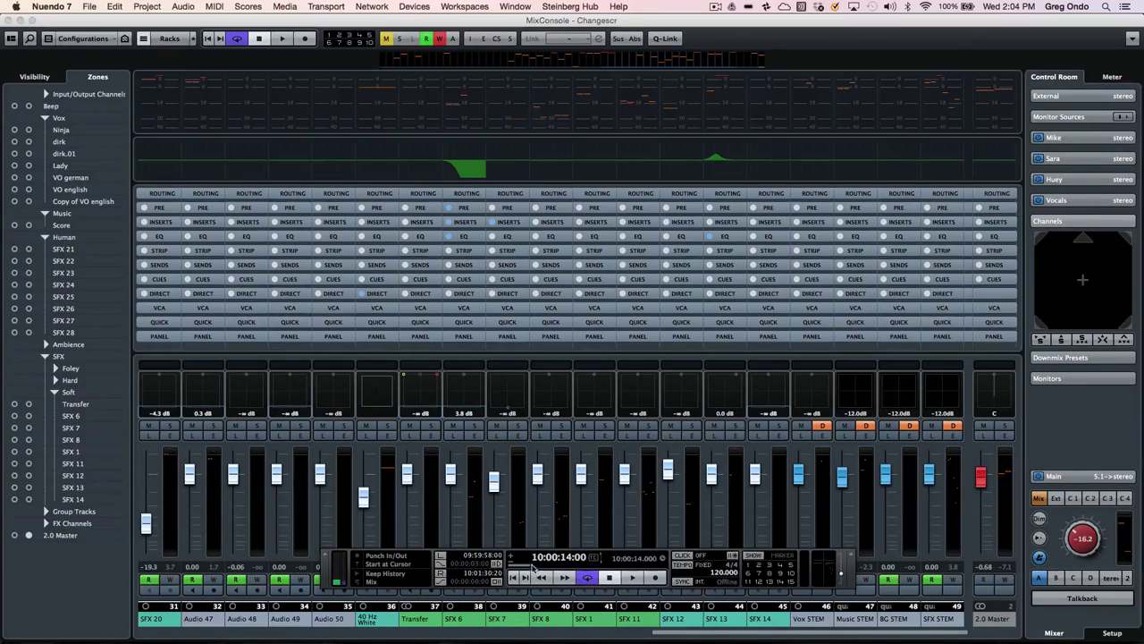
key("space")
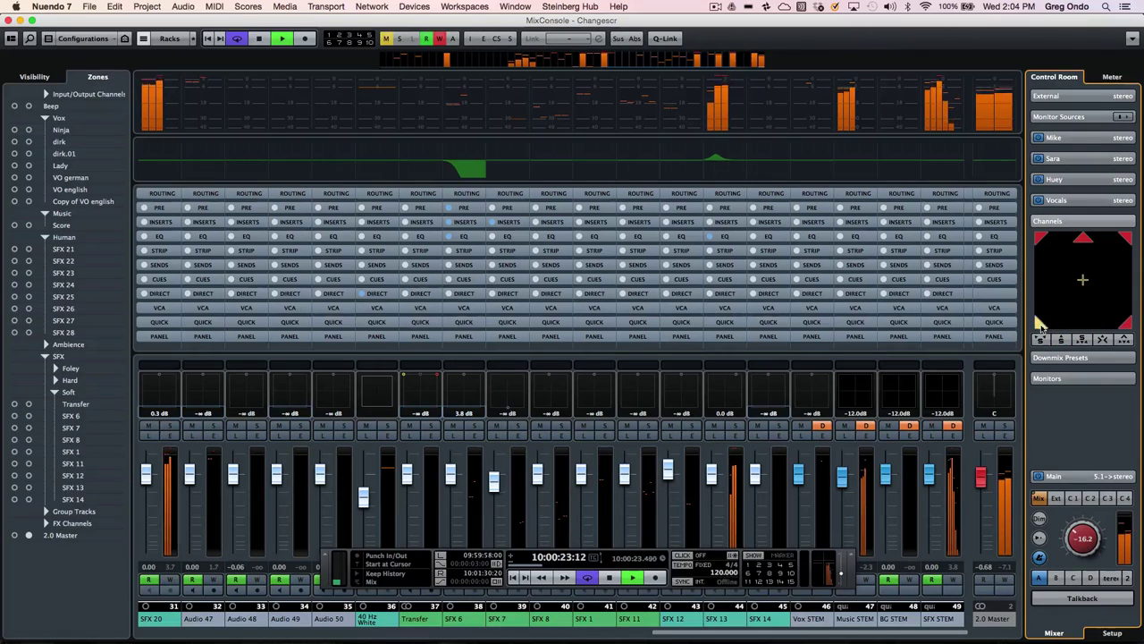
key("space")
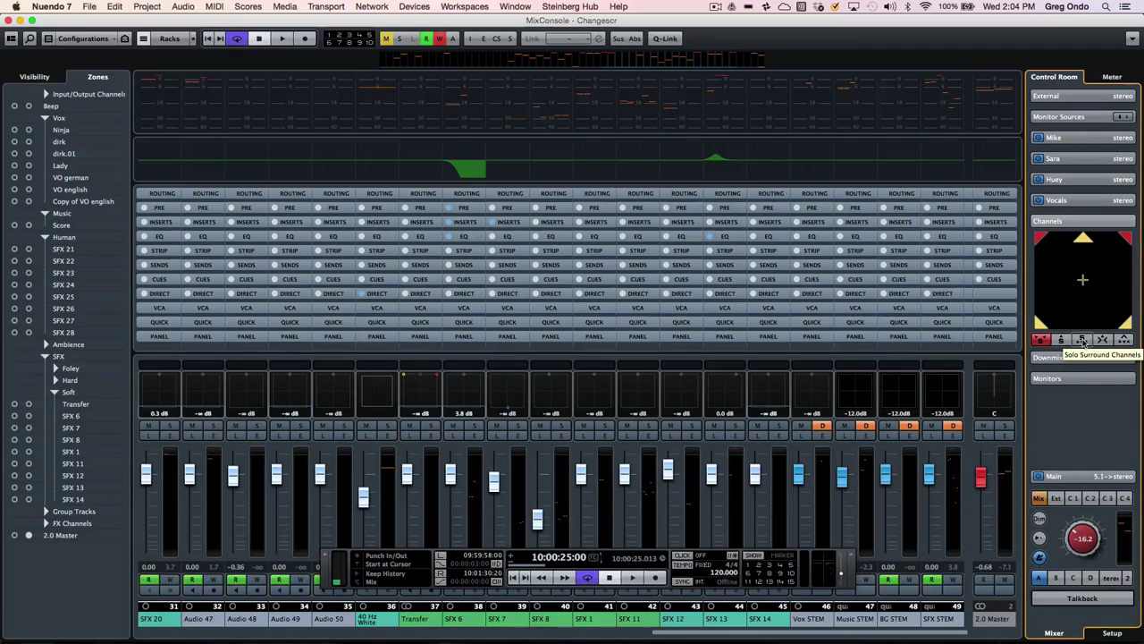
left_click(1083, 341)
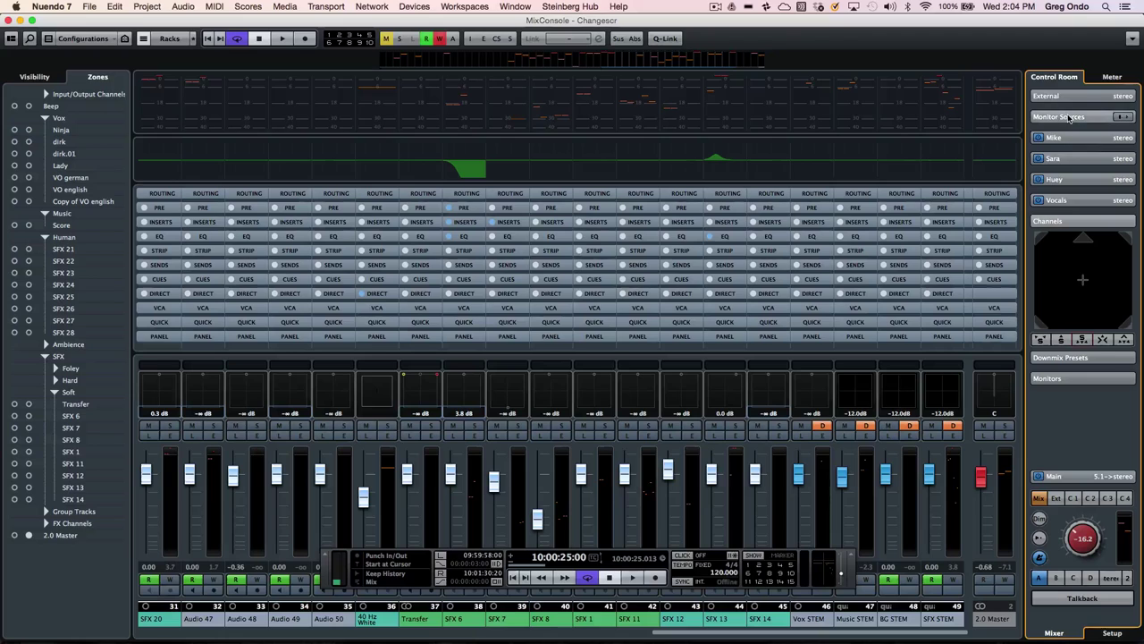
Play the mix from earlier and audition the SFX, Music, Vox and BG stems one at a time
left_click(1068, 117)
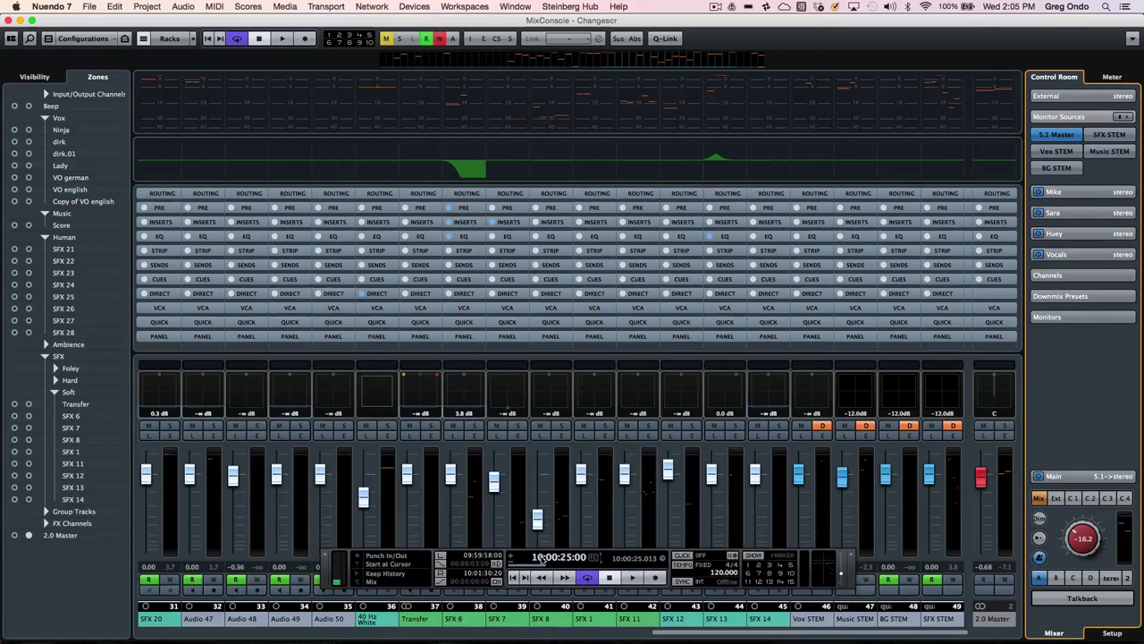
left_click(534, 565)
key("space")
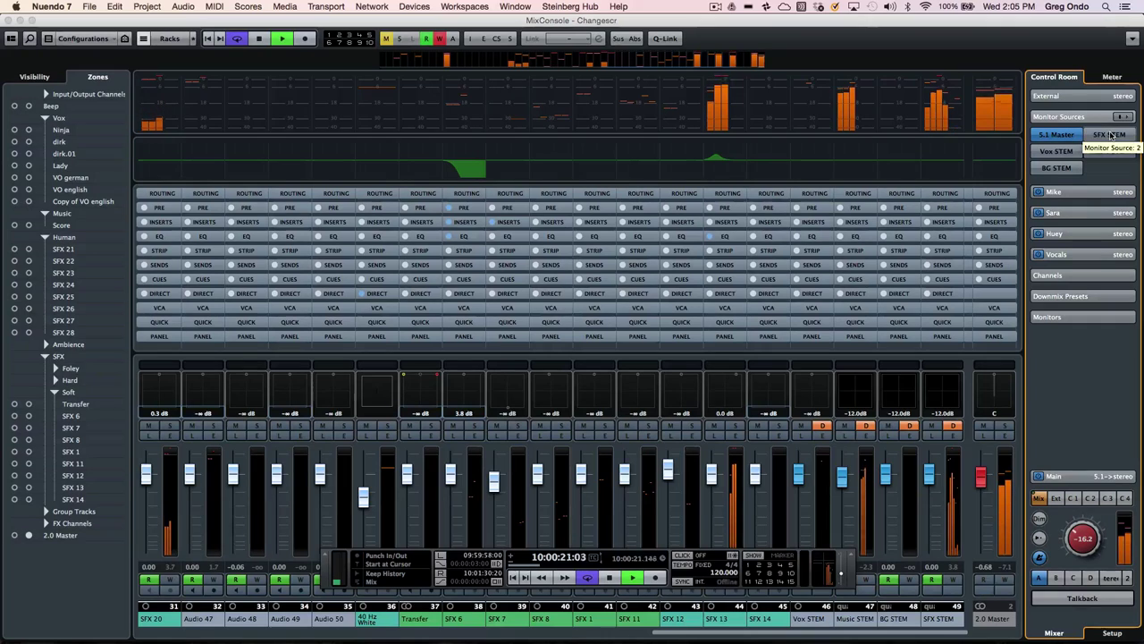
left_click(1111, 134)
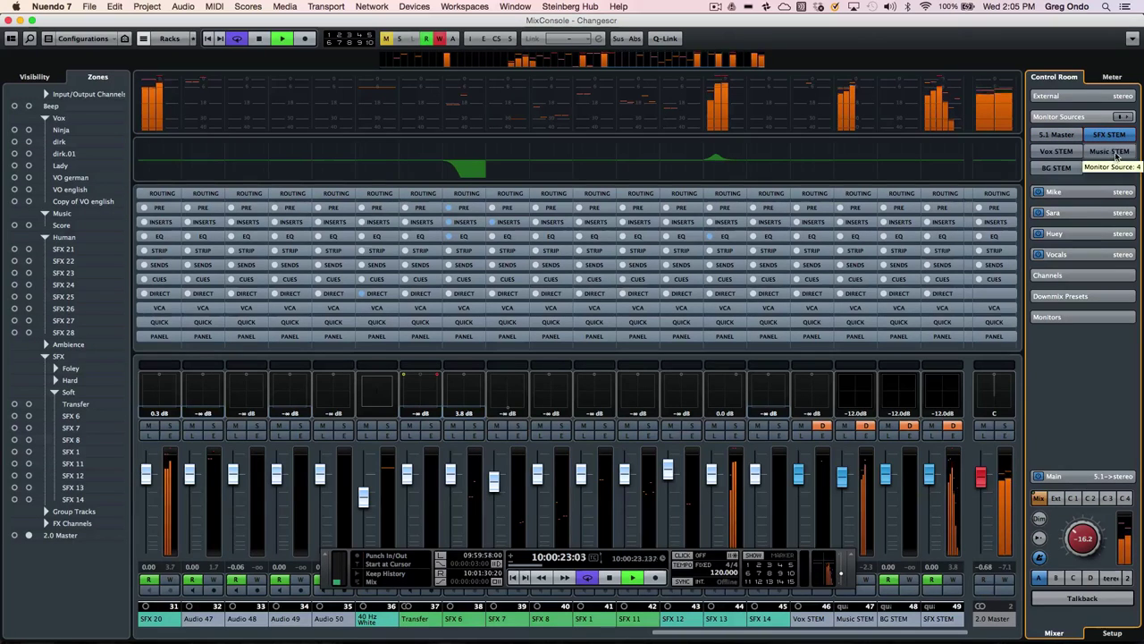
left_click(1113, 151)
left_click(1059, 151)
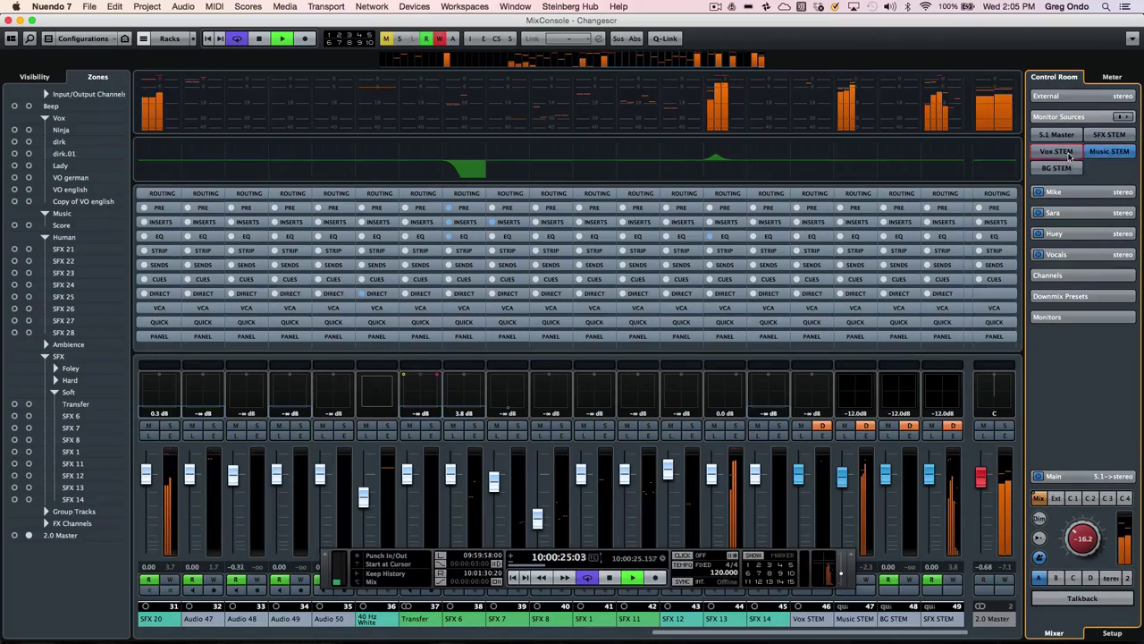
left_click(1063, 169)
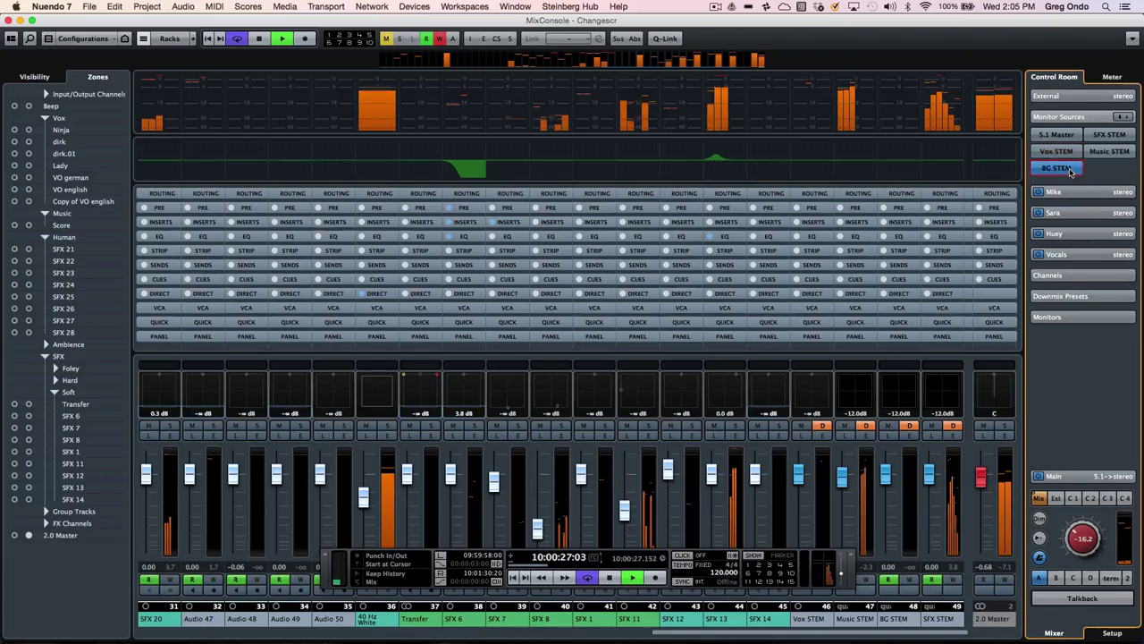
left_click(1109, 151)
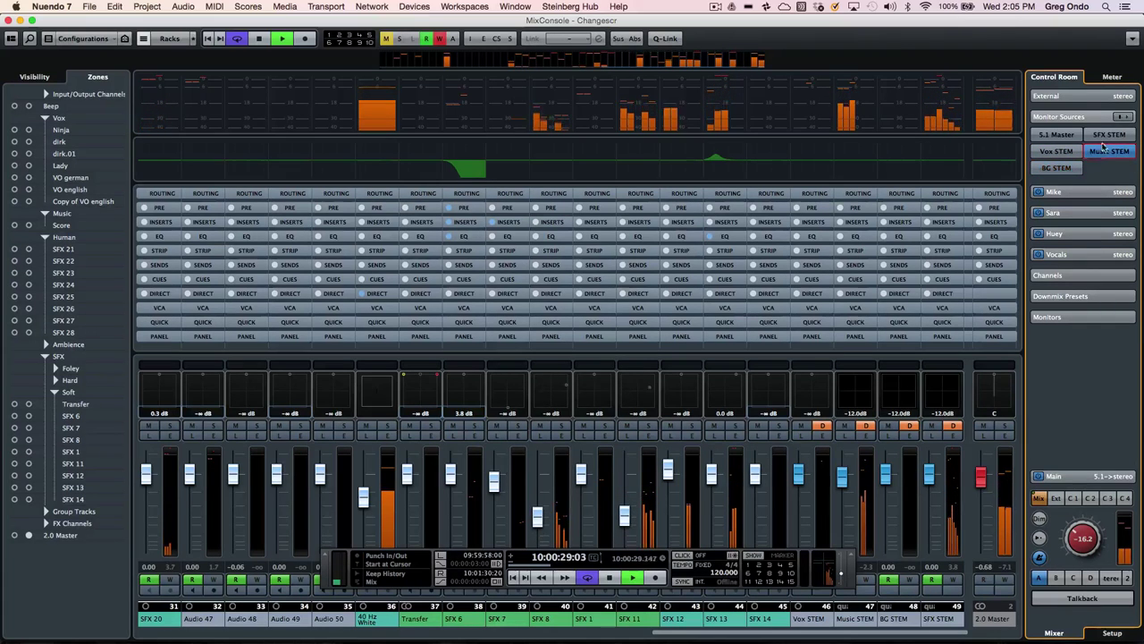
Combine the SFX stem with the BG stem for monitoring, then stop playback
left_click(1108, 134)
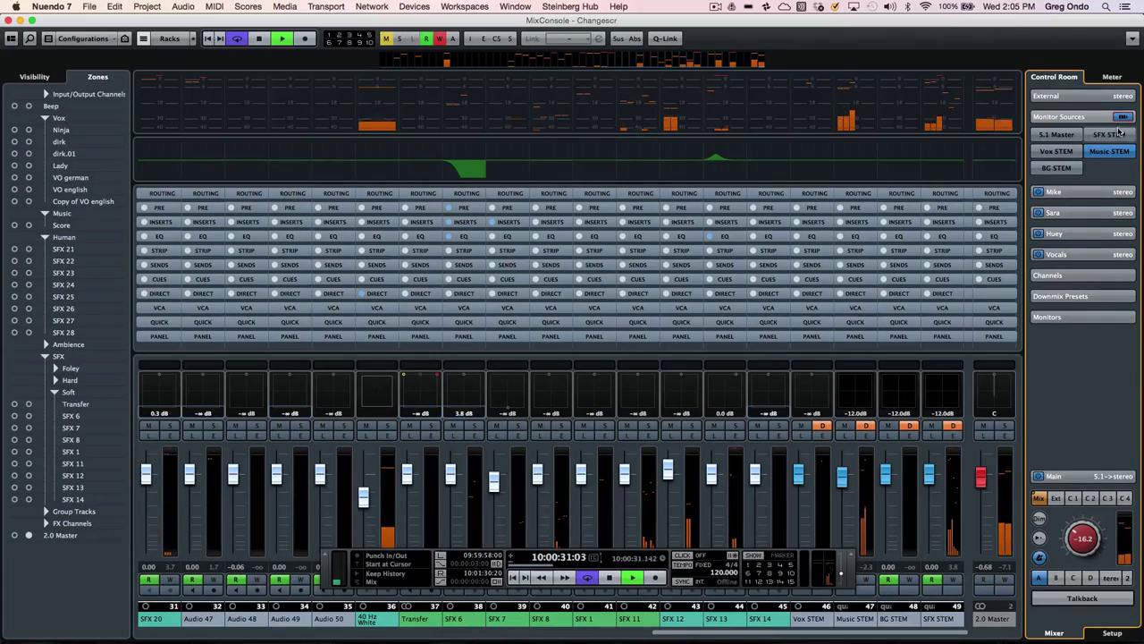
left_click(1073, 169)
left_click(1108, 152)
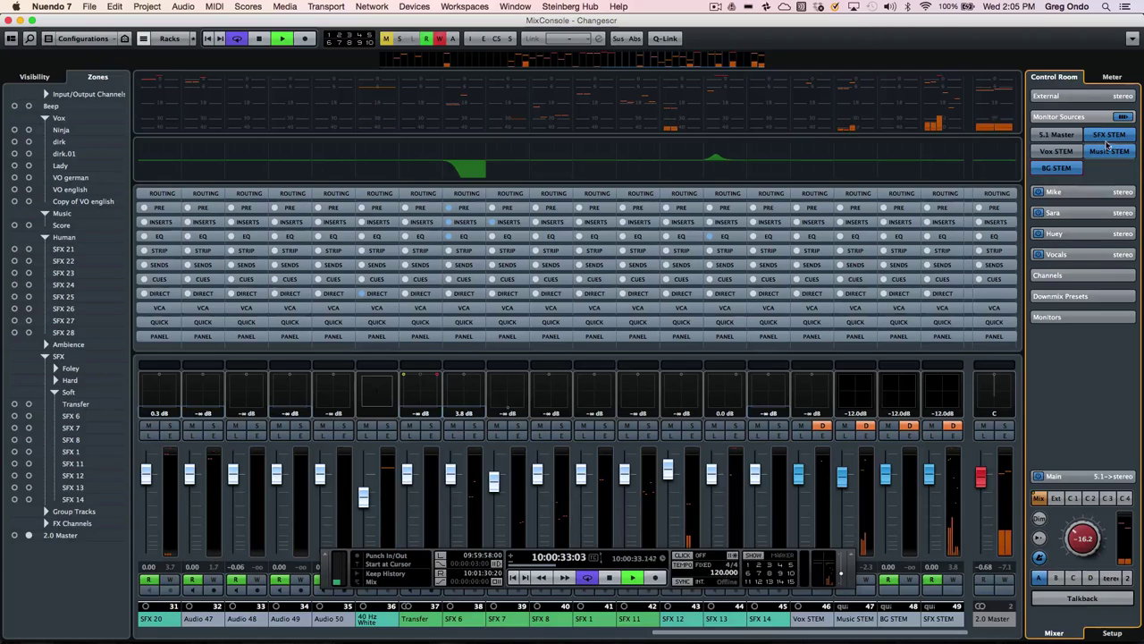
left_click(1108, 151)
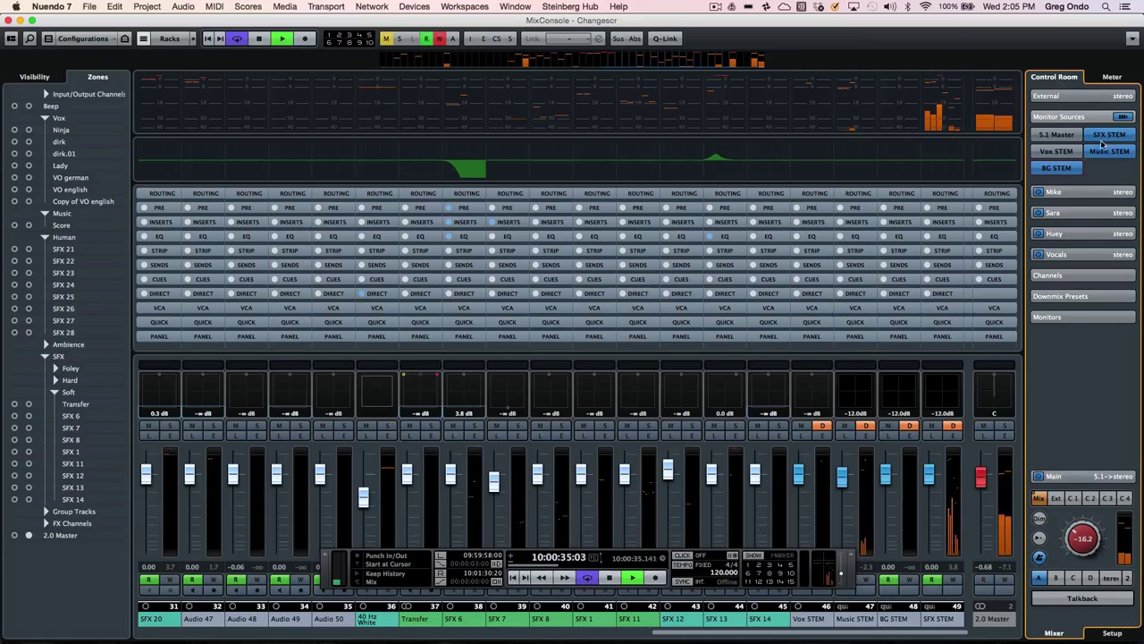
left_click(1067, 169)
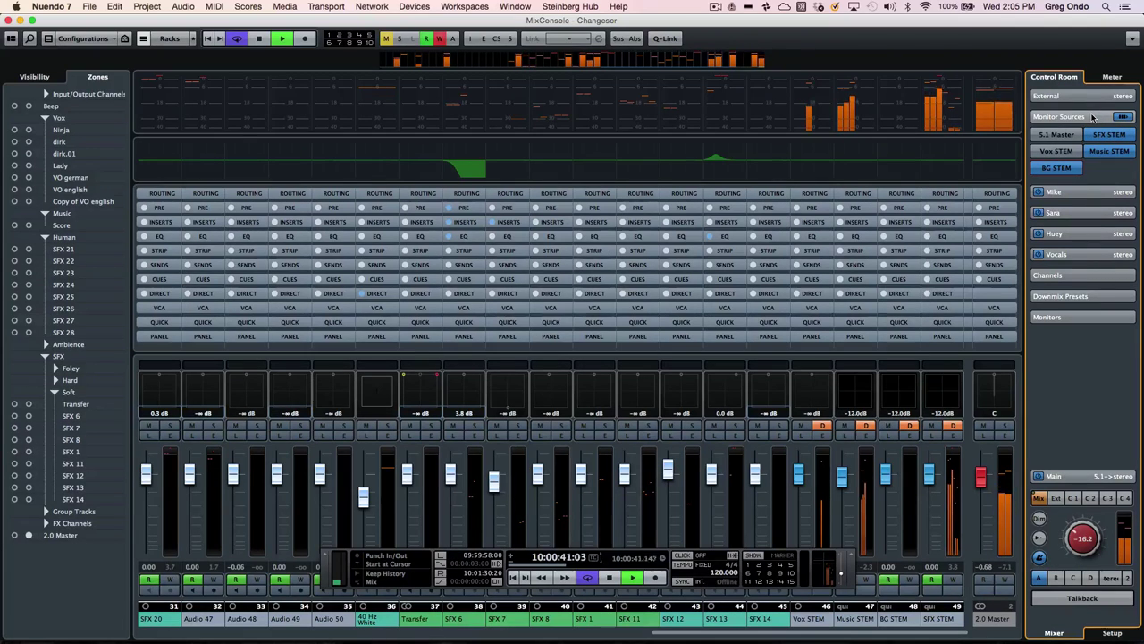
key("space")
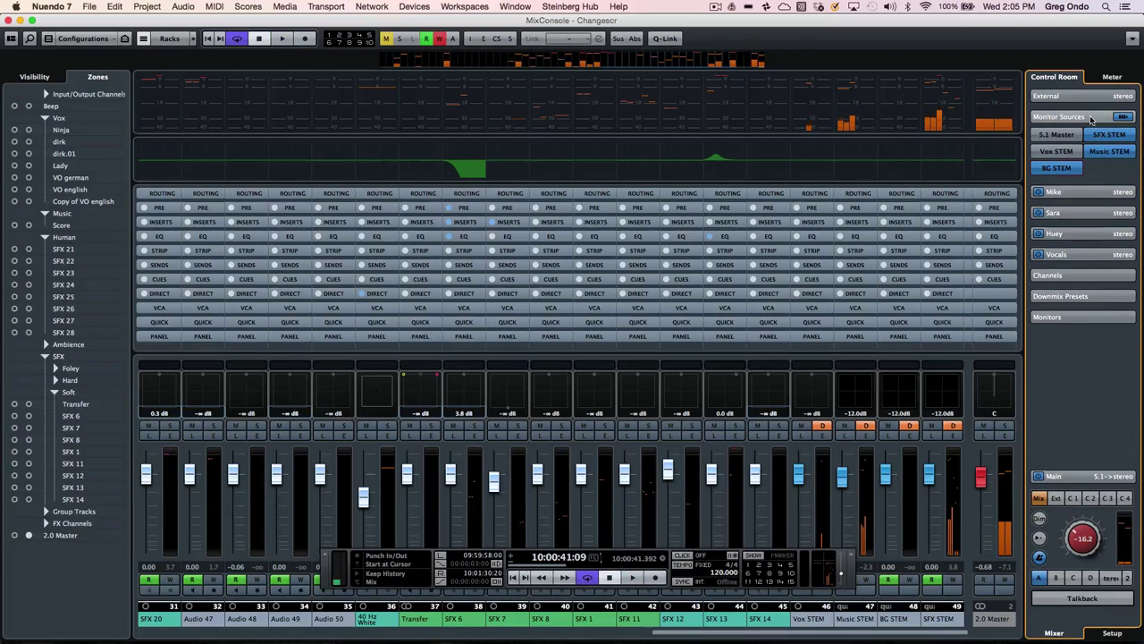
Swap monitor sources for the speaker-set list and compare Genelec and JBL against Yamaha
left_click(1093, 117)
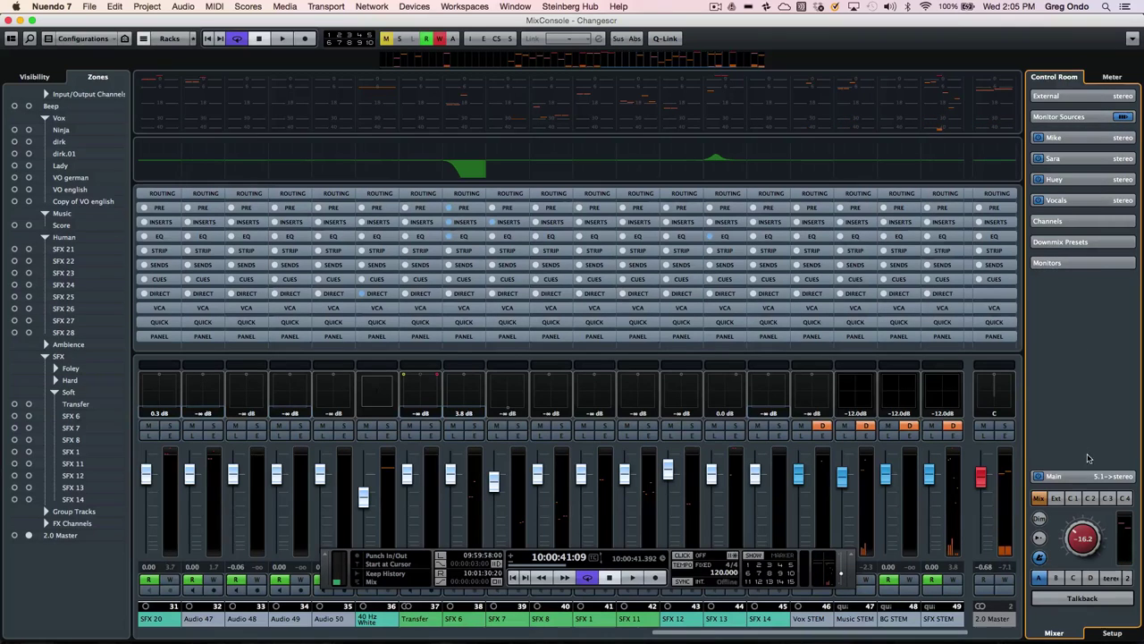
left_click(1077, 264)
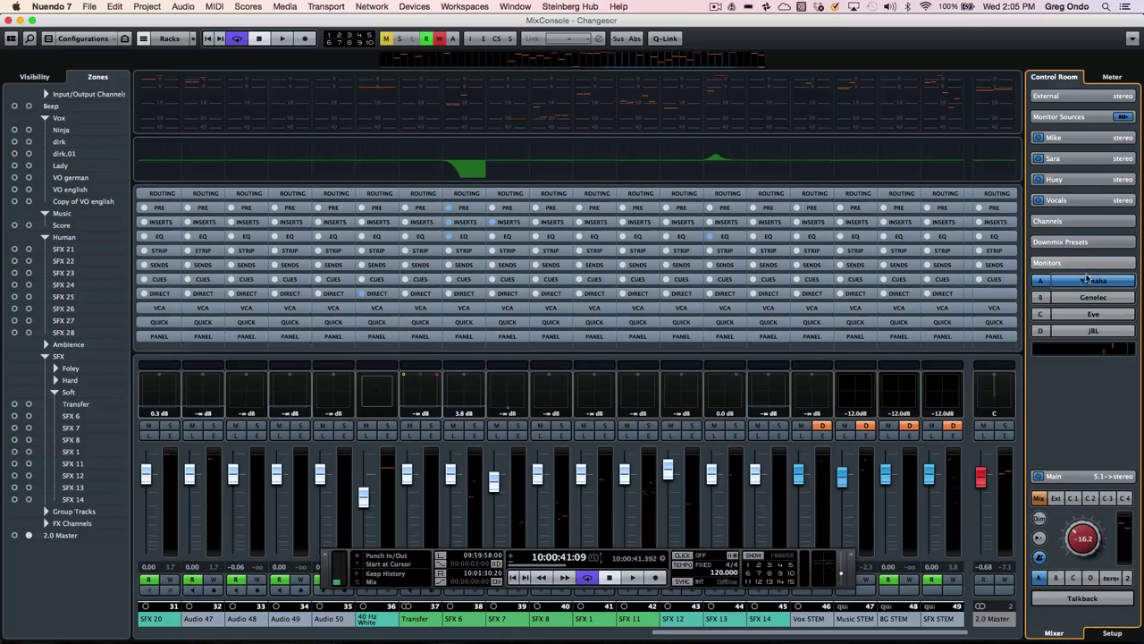
left_click(1097, 299)
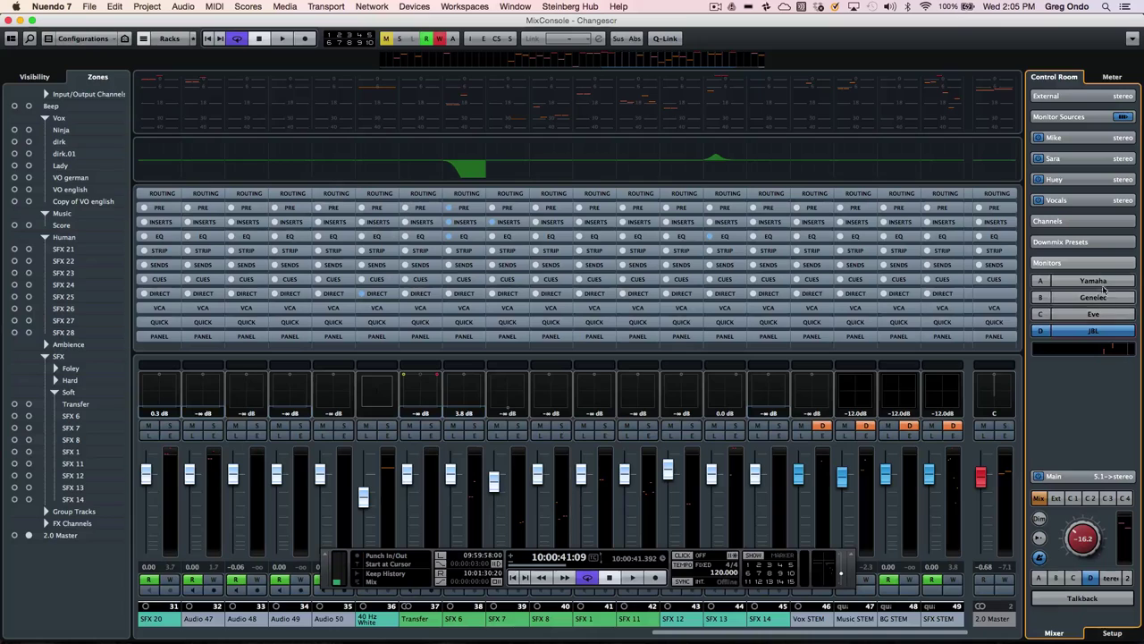
left_click(1101, 284)
left_click(1095, 314)
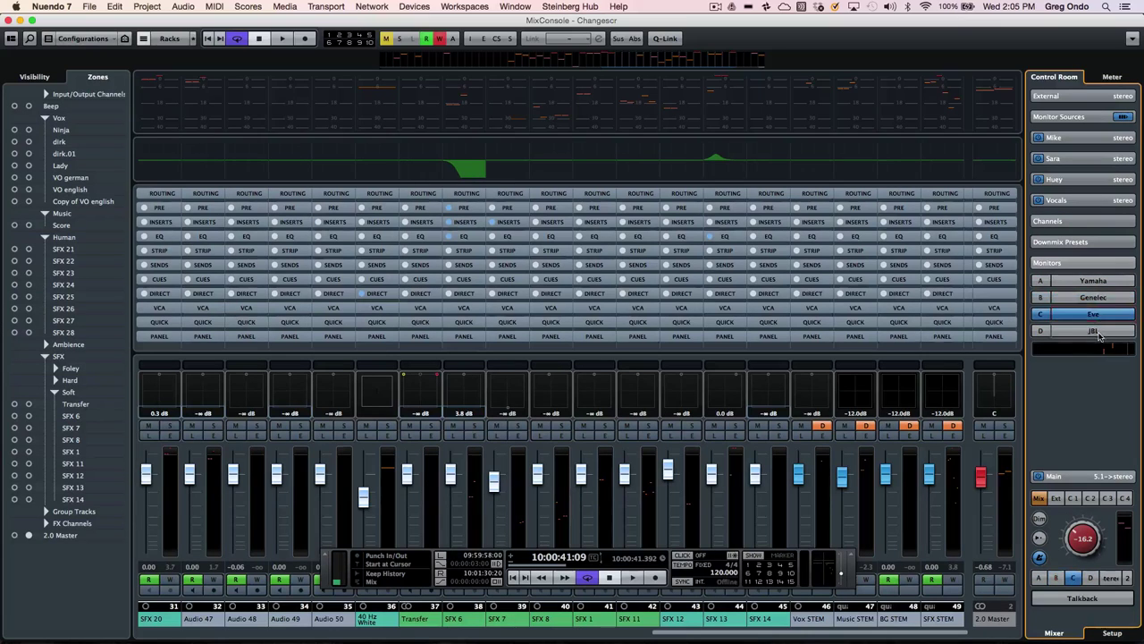
left_click(1096, 282)
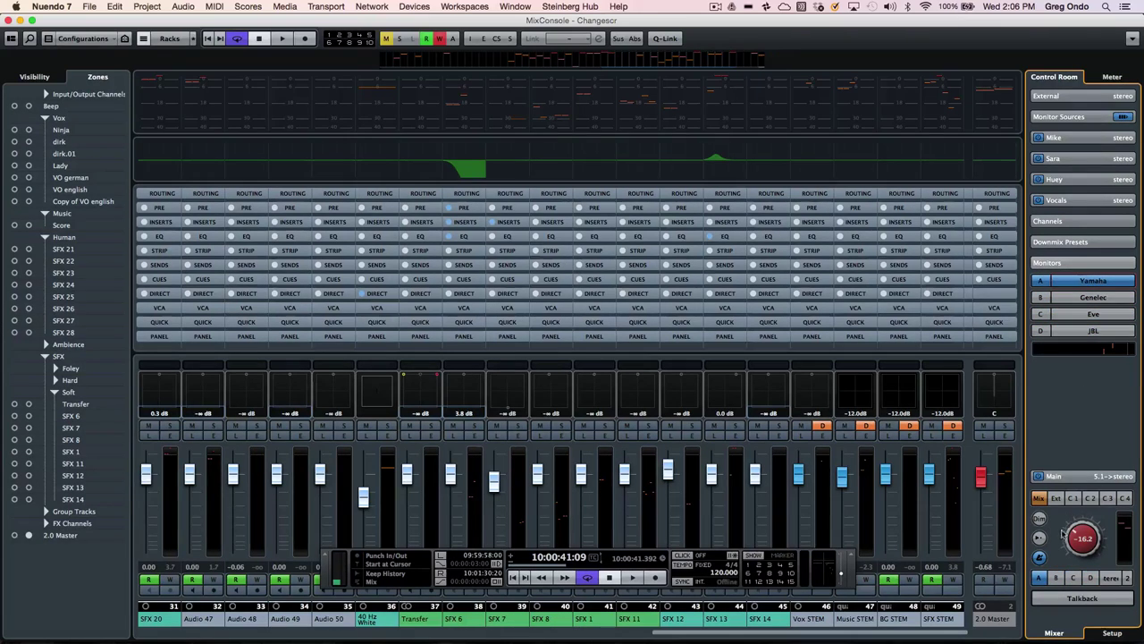
Cycle through the A–D speaker-set buttons, ending back on the Yamaha monitors
left_click(1056, 578)
left_click(1073, 579)
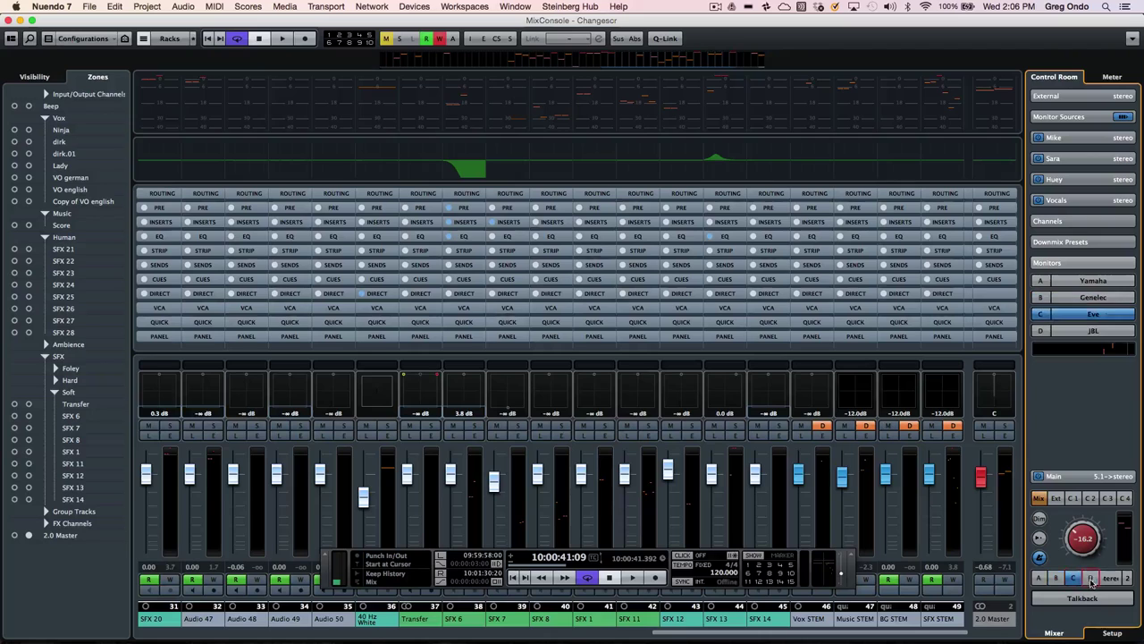
left_click(1074, 578)
left_click(1042, 579)
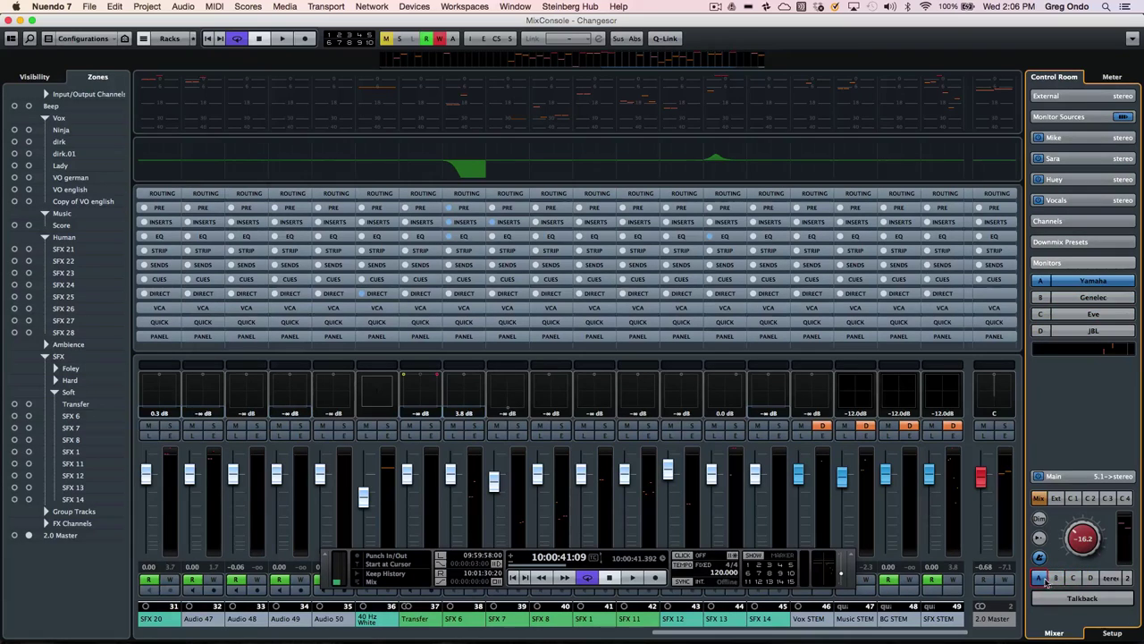
left_click(1056, 579)
left_click(1090, 579)
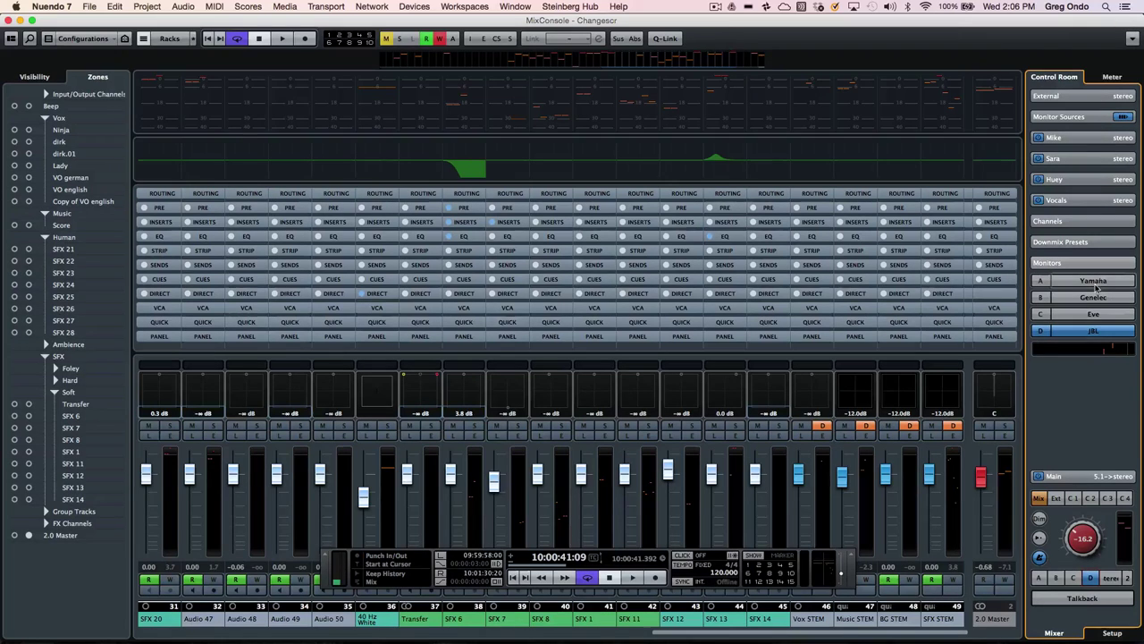
left_click(1095, 282)
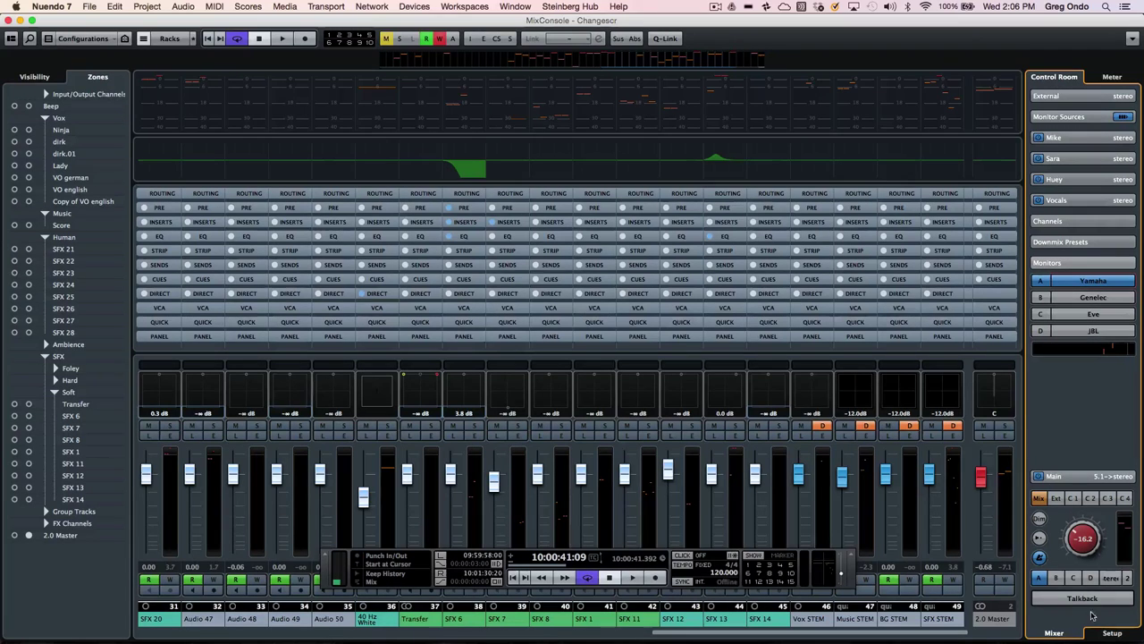
Raise speaker set B's level to 4.2 dB, try sets C and D, and return to set A
left_click(1107, 633)
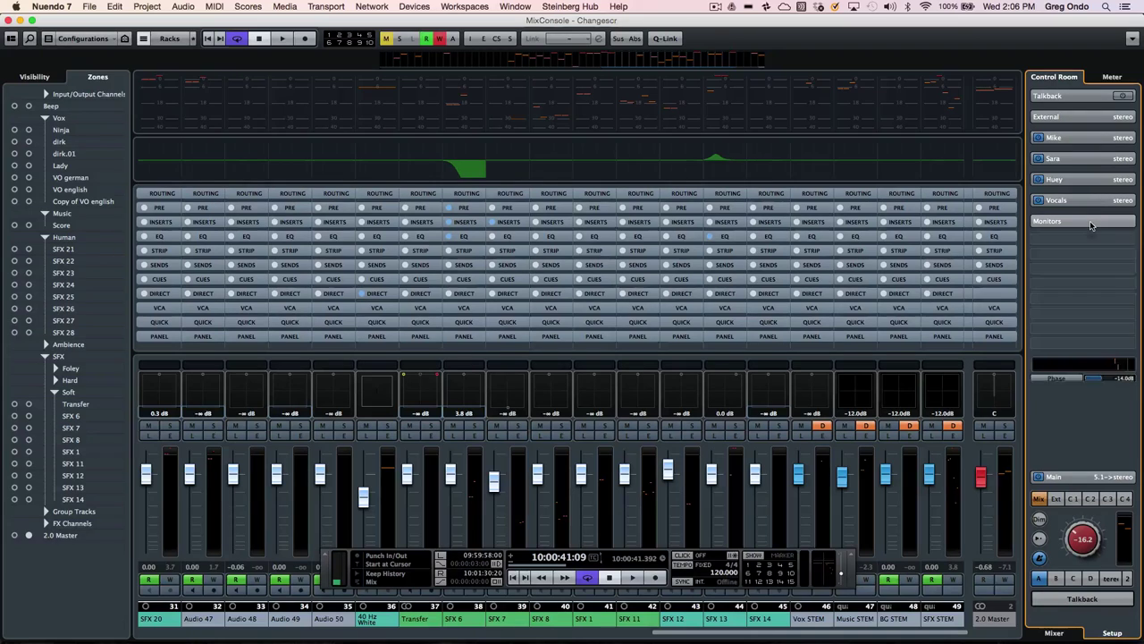
left_click(1057, 579)
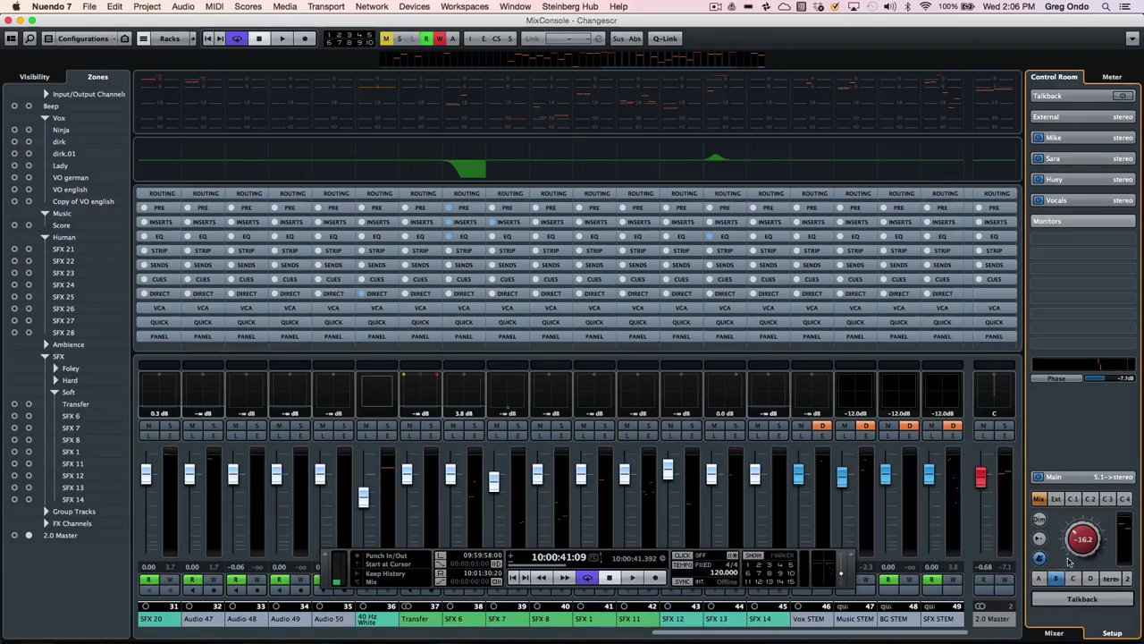
left_click_drag(1109, 381, 1117, 382)
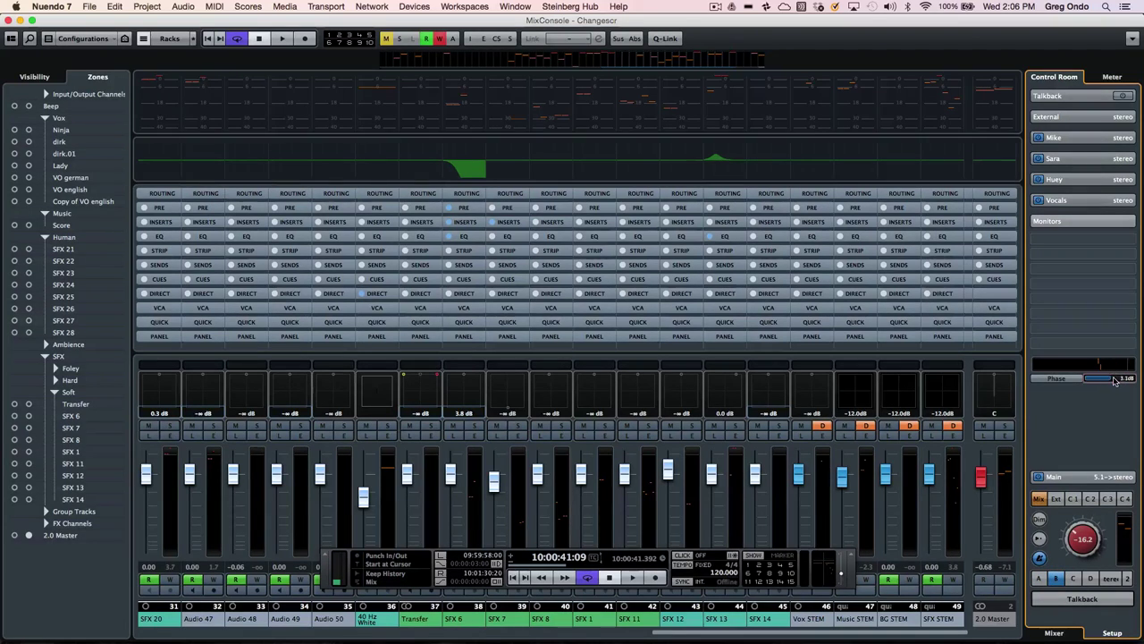
left_click(1074, 578)
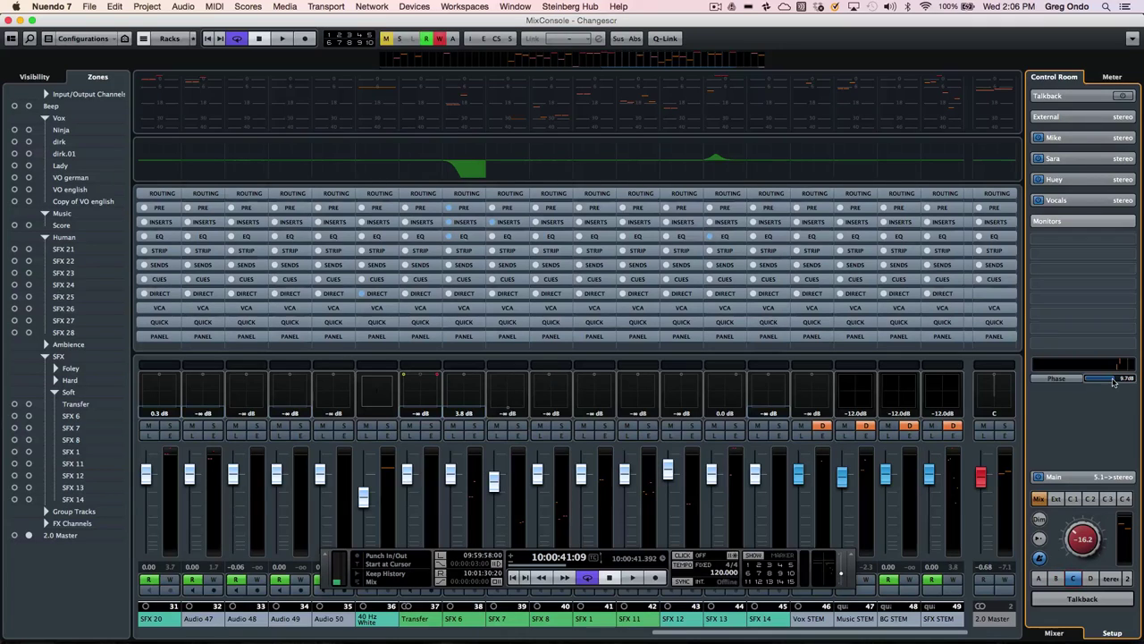
left_click(1093, 579)
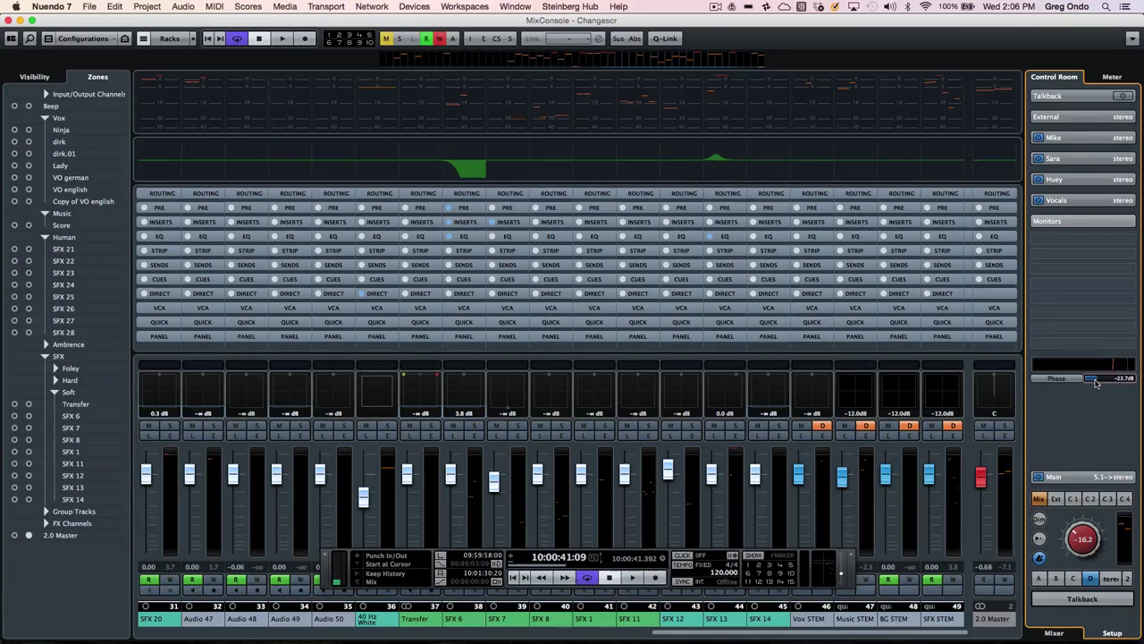
left_click(1058, 579)
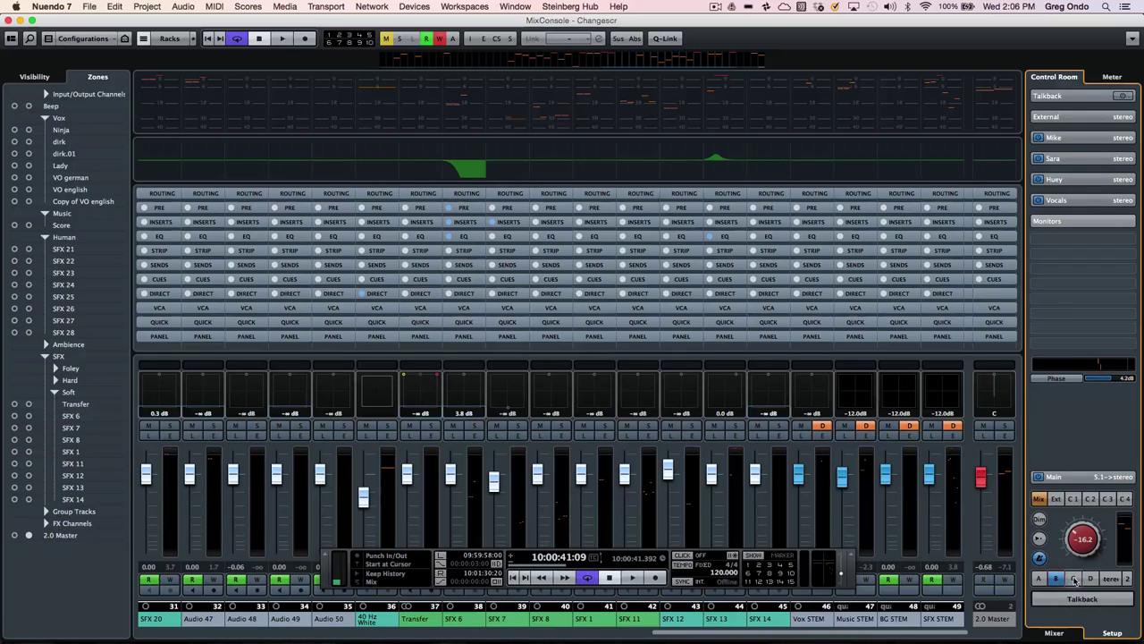
left_click(1039, 579)
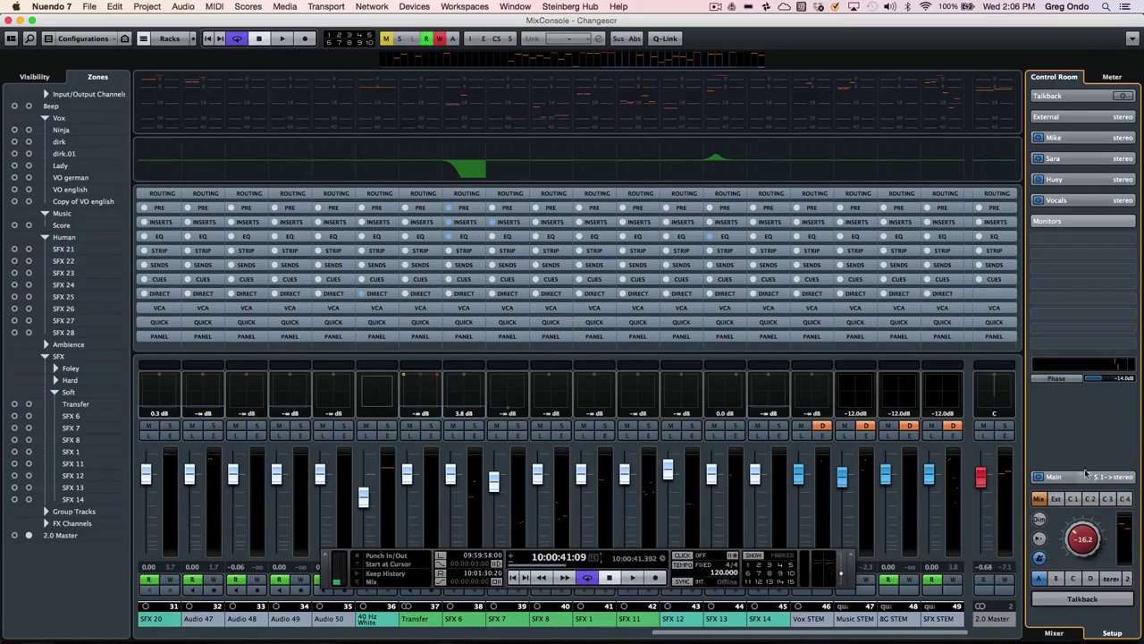
Browse the EQ plugins for the monitor insert slot but leave it empty
left_click(1102, 242)
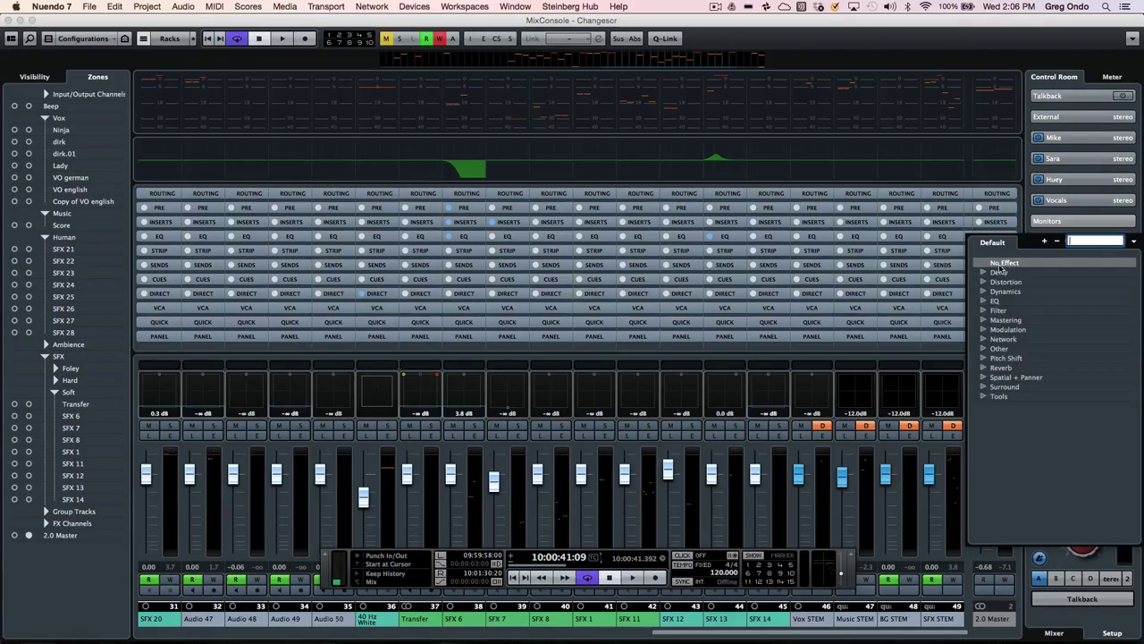
left_click(983, 301)
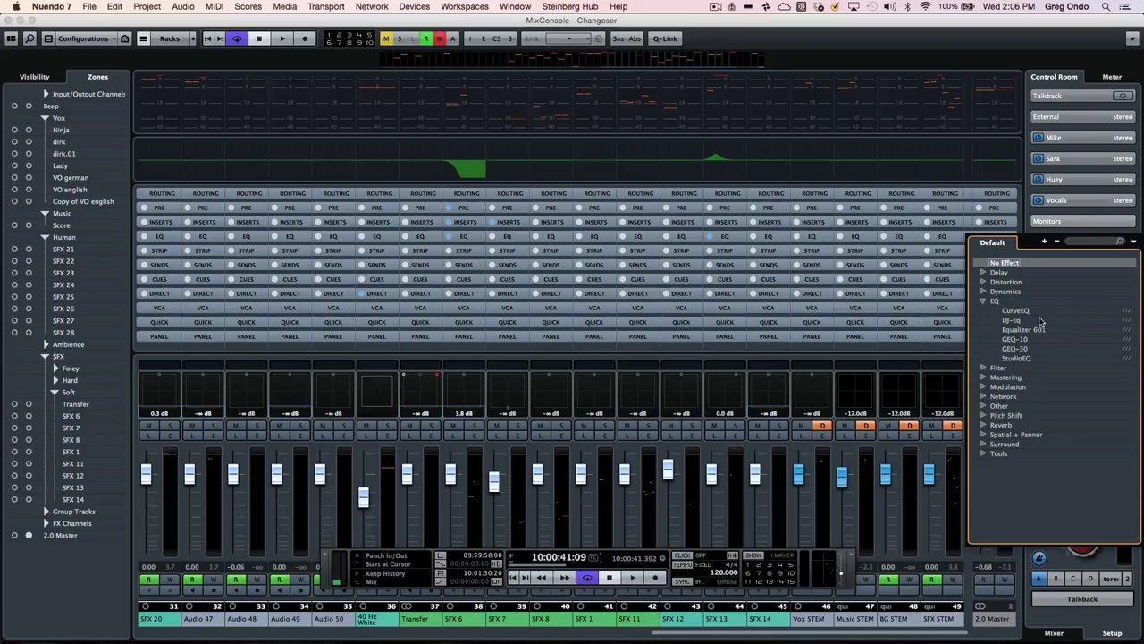
left_click(1080, 221)
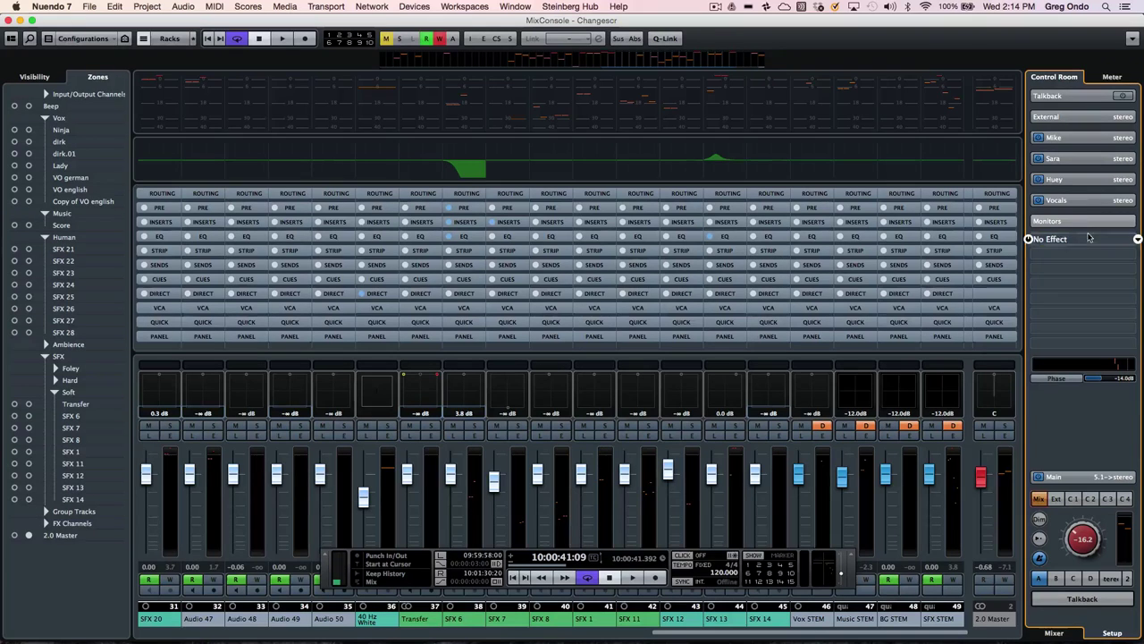
Set the control room's external input to Video Deck
left_click(1042, 636)
left_click(1058, 95)
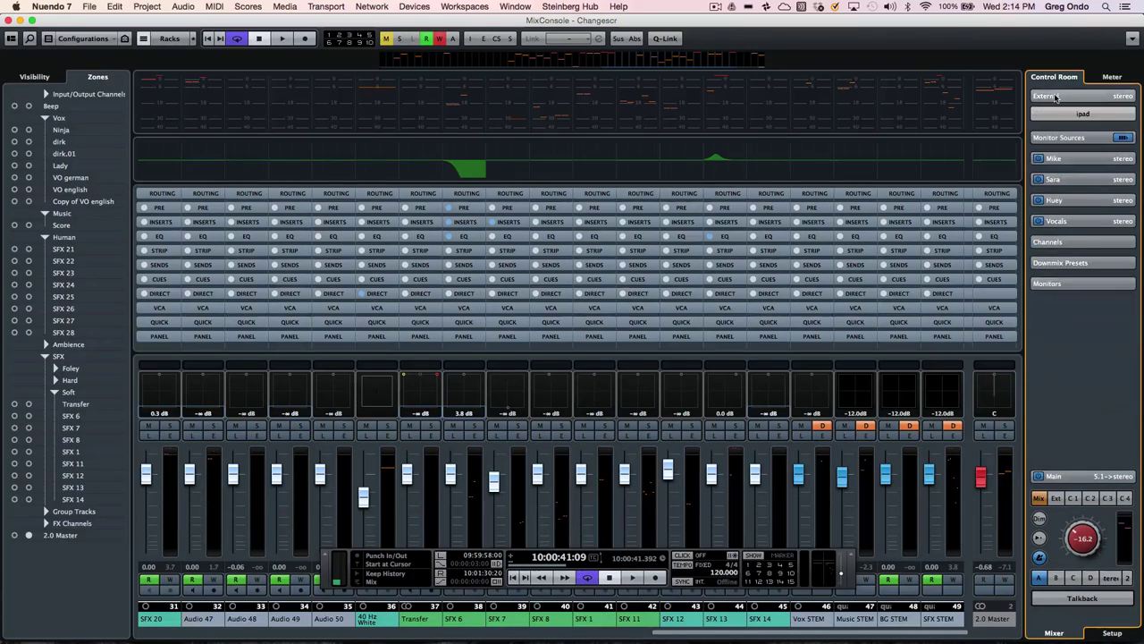
left_click(1079, 113)
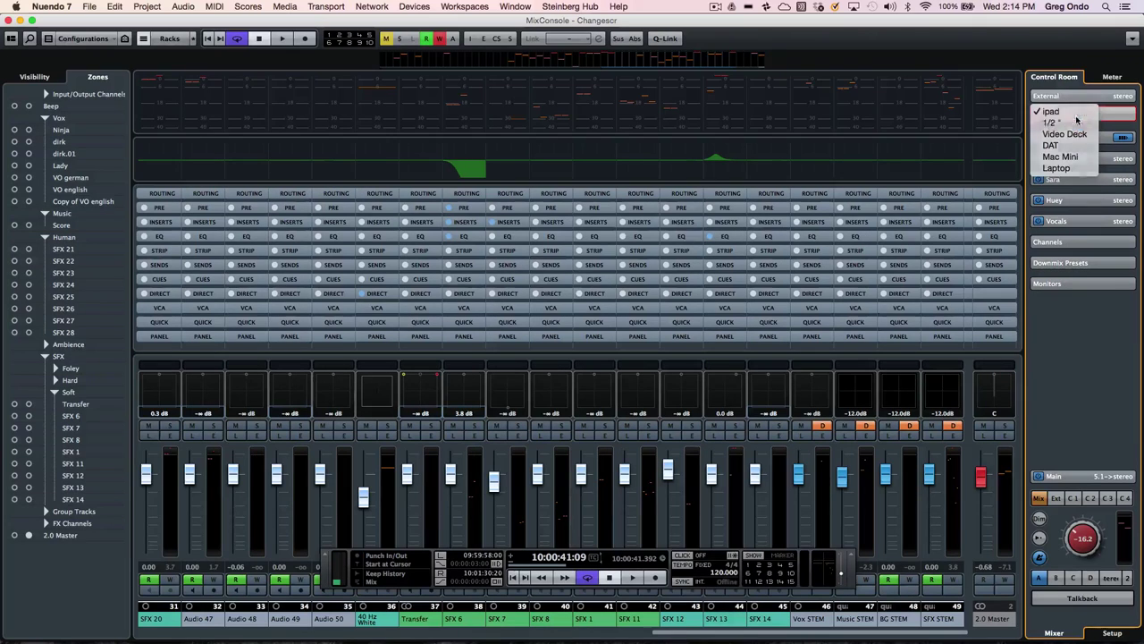
left_click(1063, 123)
left_click(1073, 114)
left_click(1071, 123)
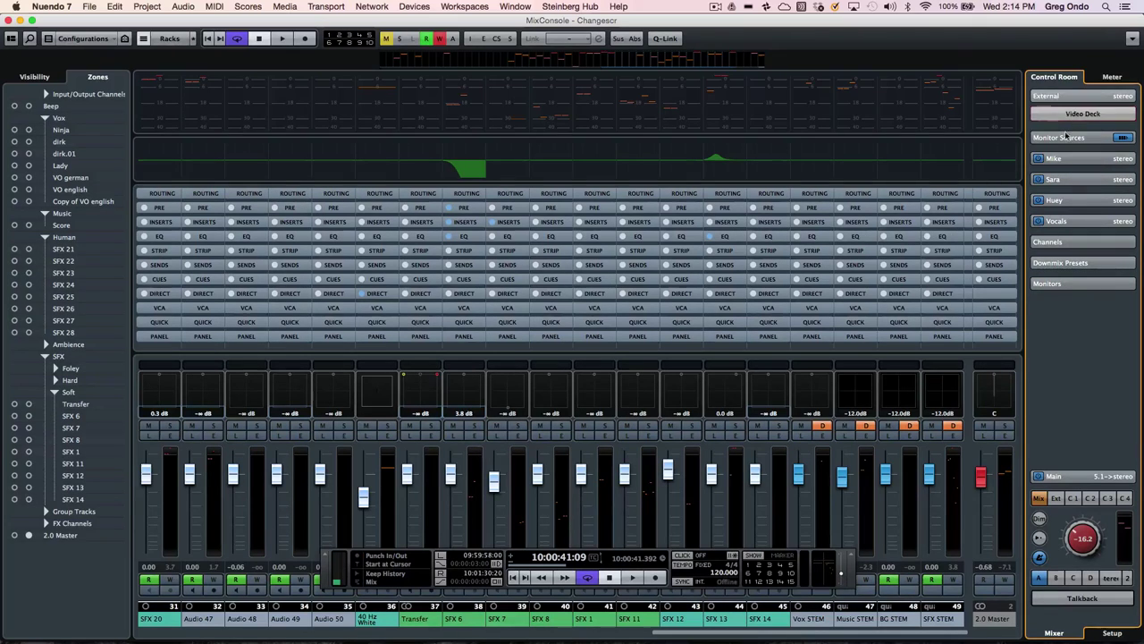
Toggle the main monitor between mix and Ext, leaving it on Ext, and collapse External
left_click(1056, 498)
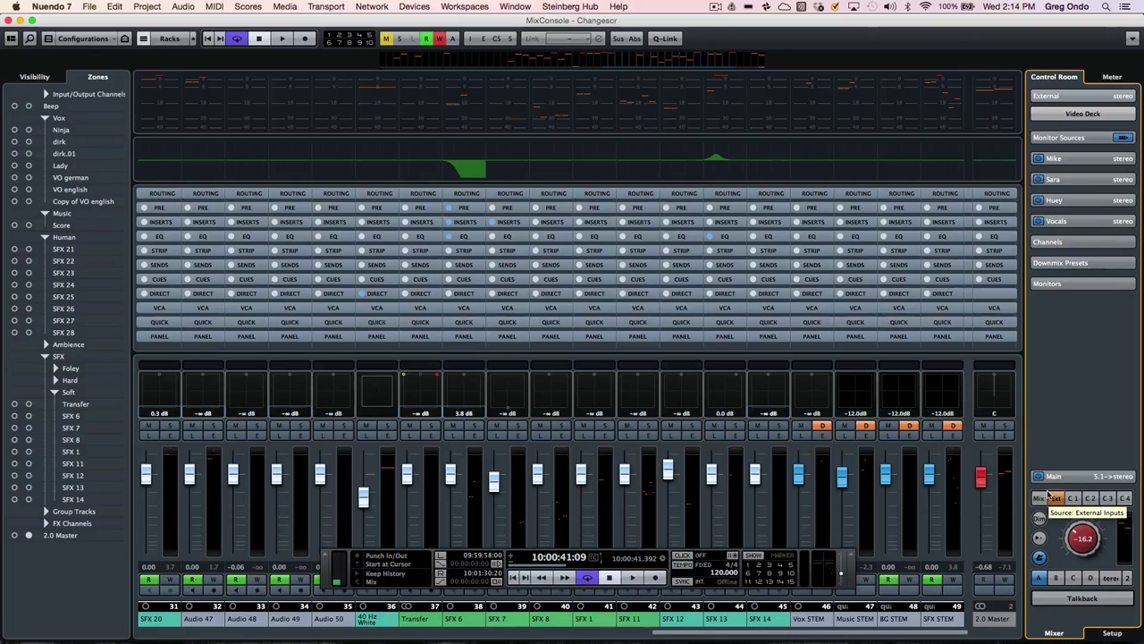
left_click(1051, 501)
left_click(1056, 499)
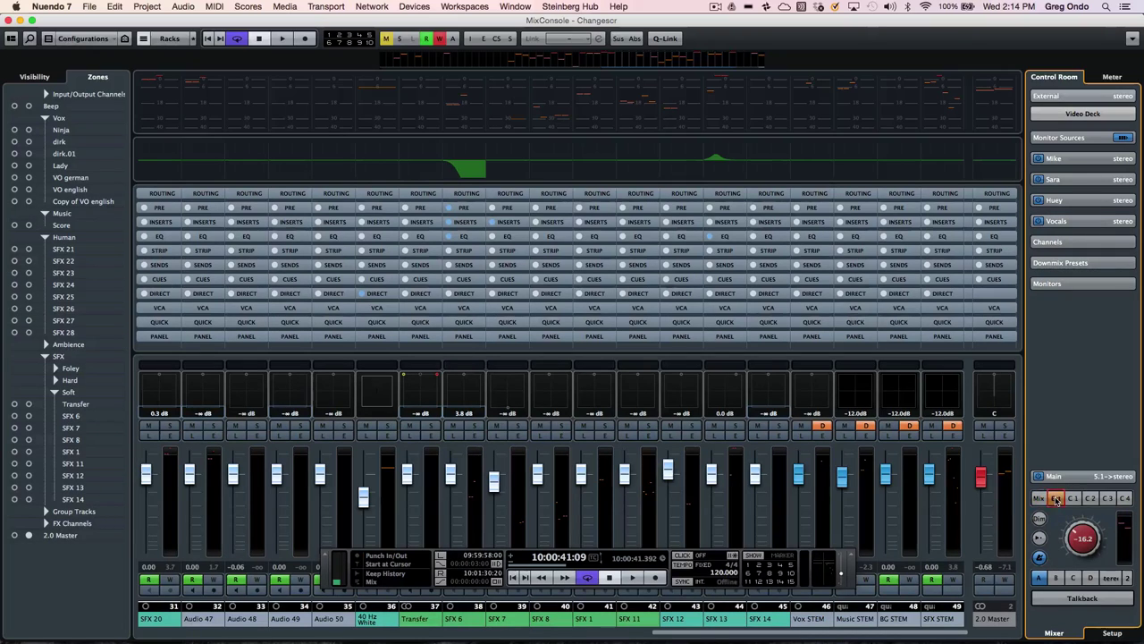
left_click(1056, 500)
left_click(1056, 501)
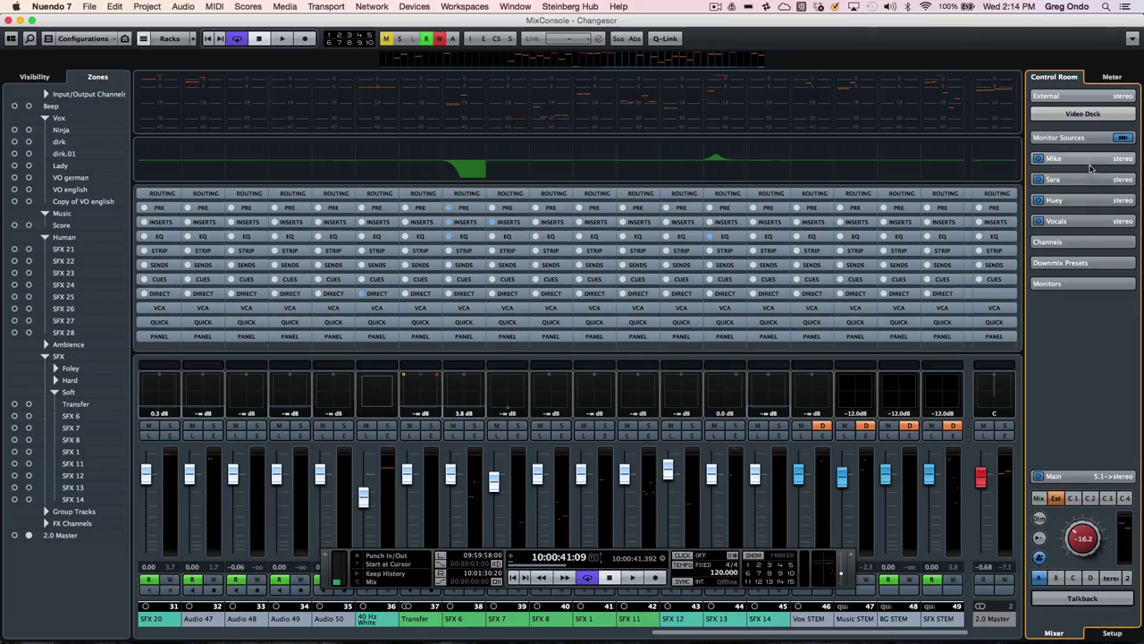
left_click(1091, 165)
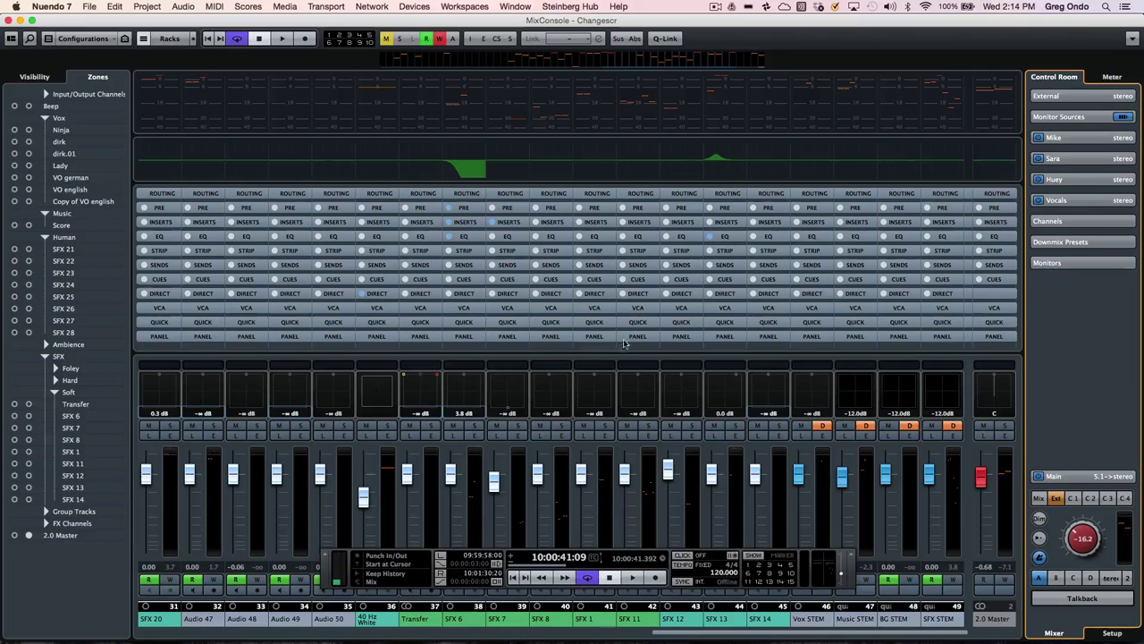
Show the cue sends rack and select the mixer channels from the first through SFX 14
scroll(610, 463, "up", 2)
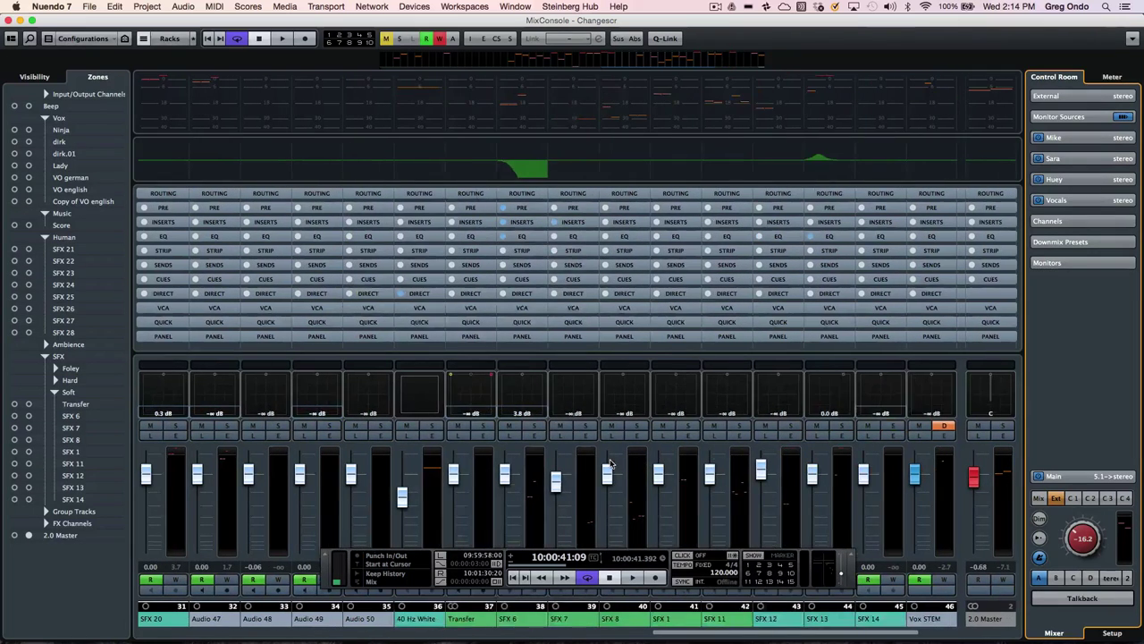
scroll(609, 463, "up", 1)
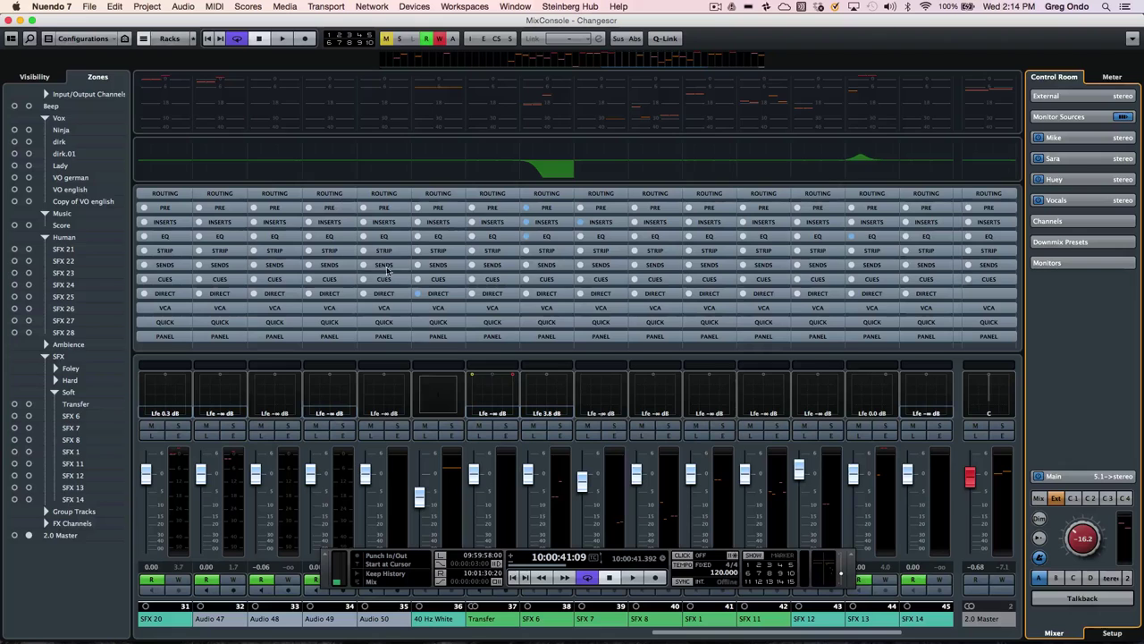
left_click(385, 279)
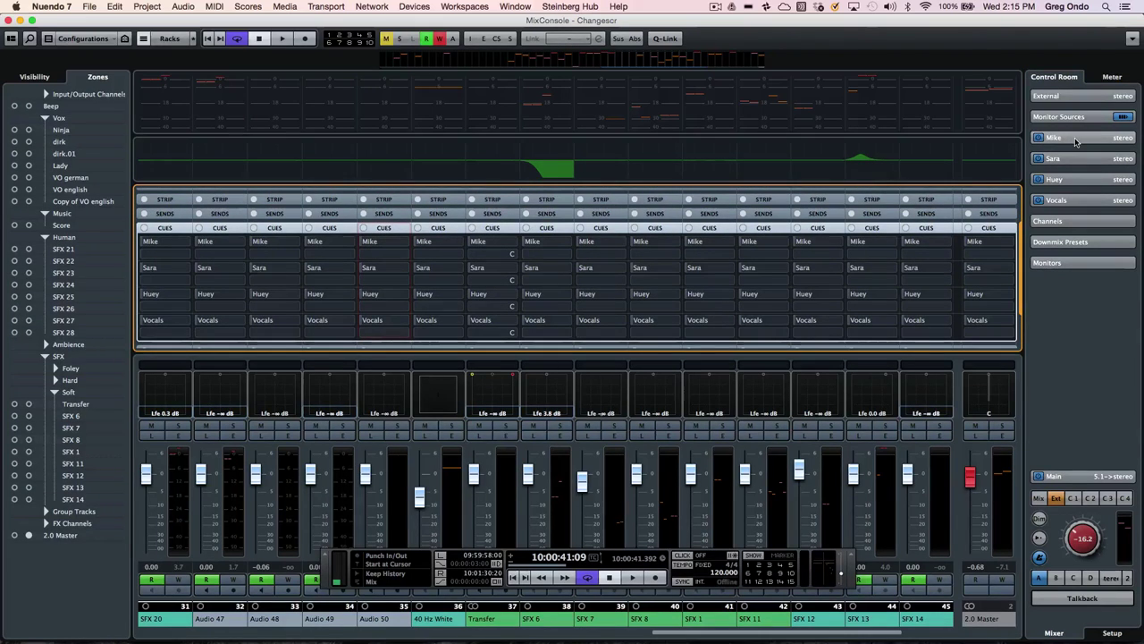
left_click(177, 490)
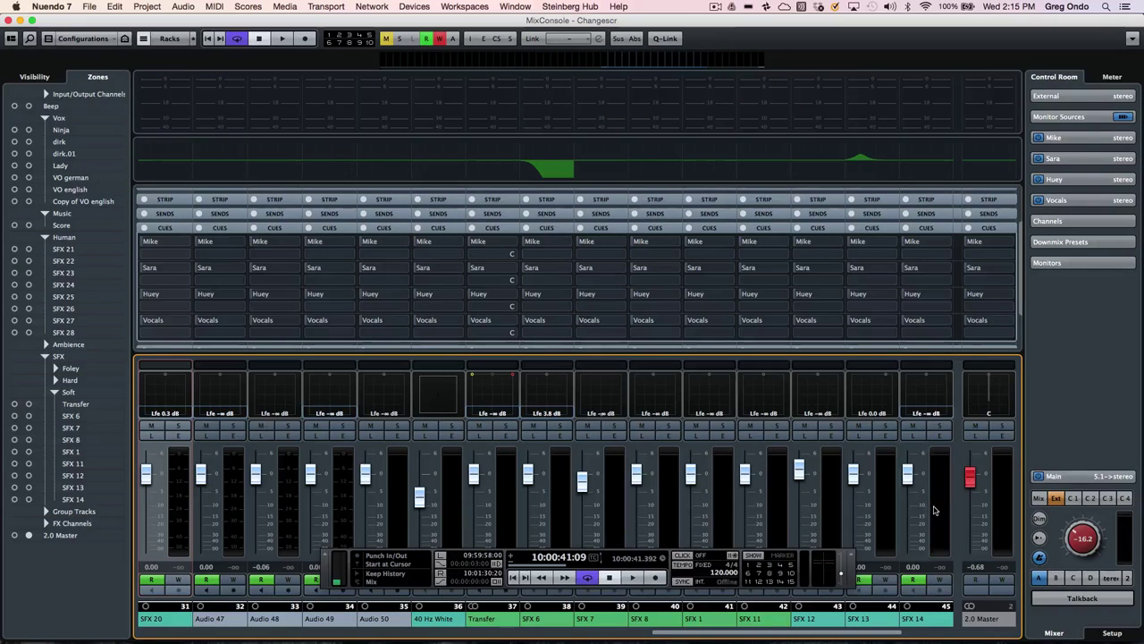
left_click(940, 509)
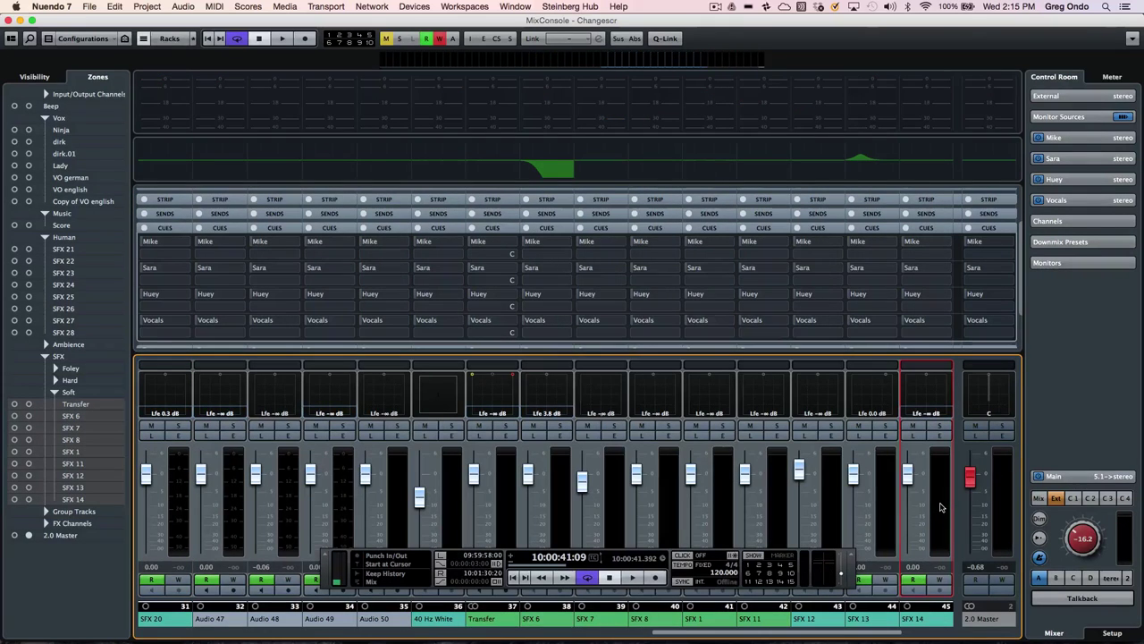
Enable Mike cue sends on the selected channels with current pan, and lower two sends (one to -11.8)
right_click(1079, 141)
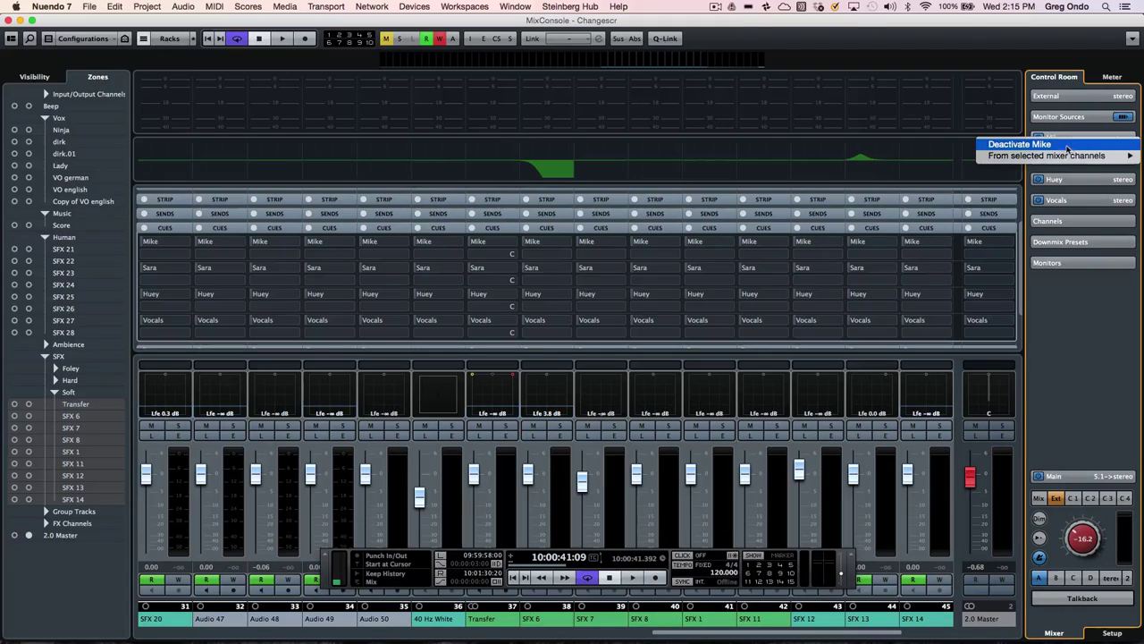
mouse_move(1047, 155)
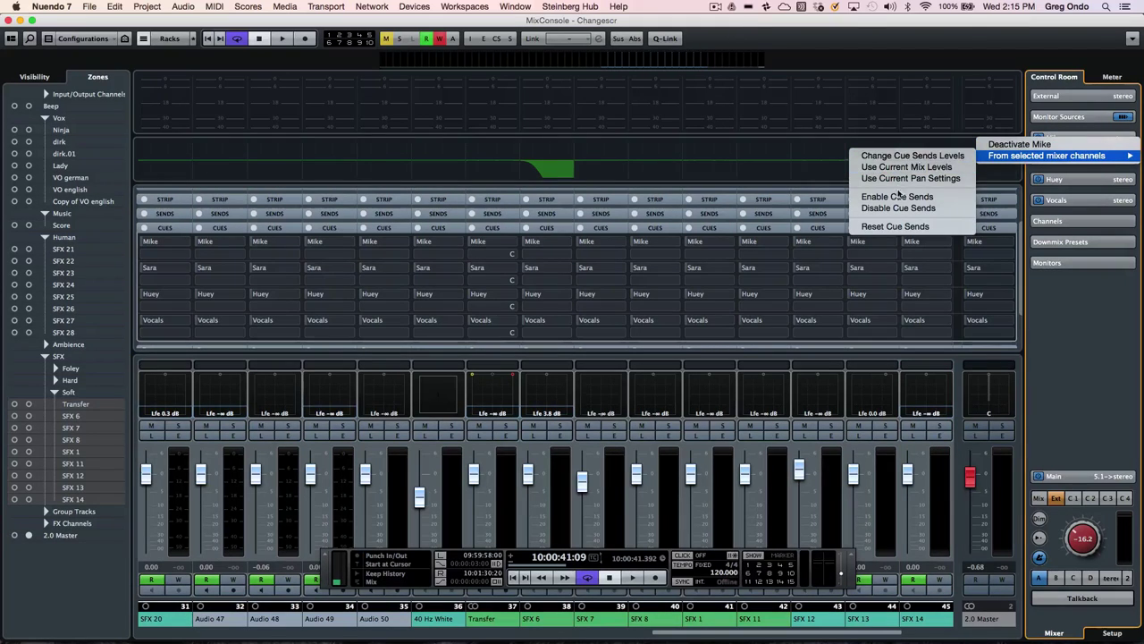
left_click(910, 198)
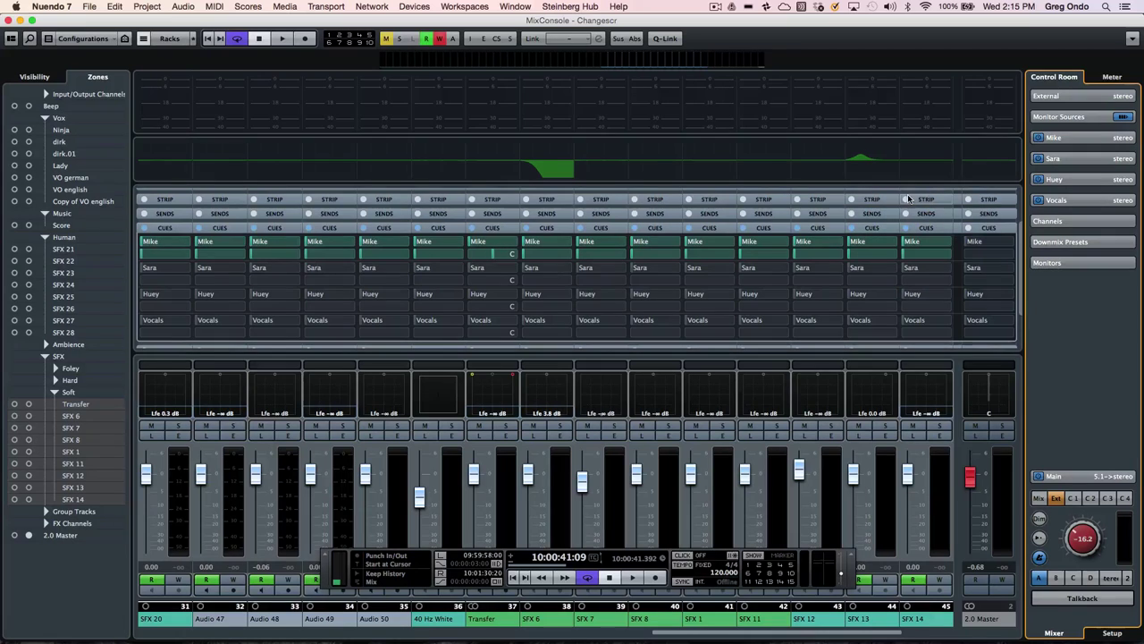
right_click(1077, 142)
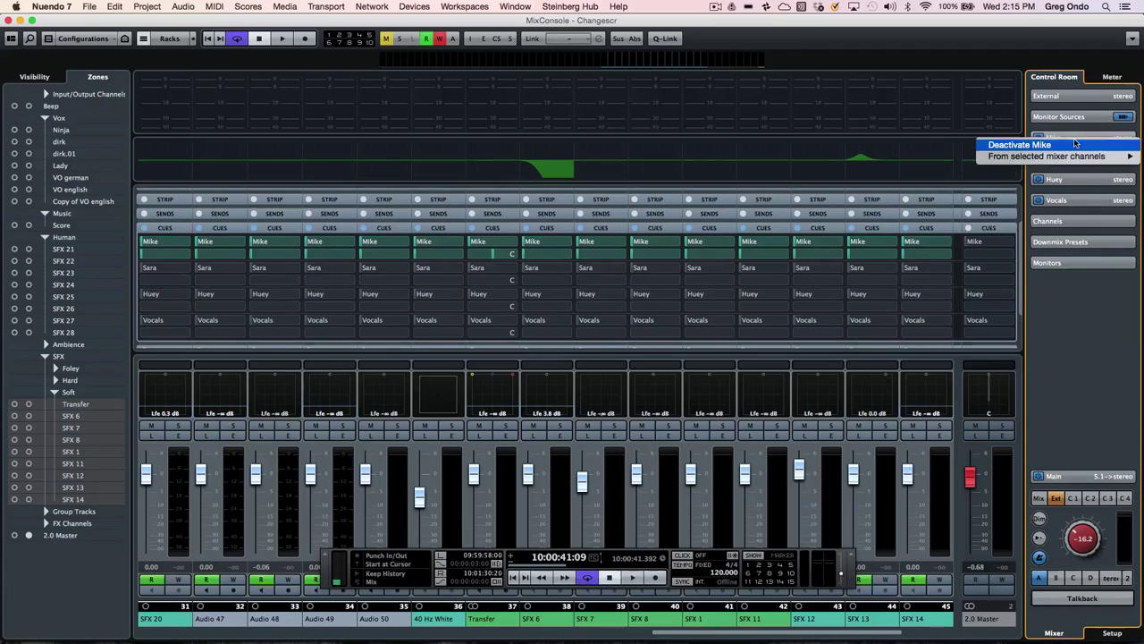
mouse_move(1046, 156)
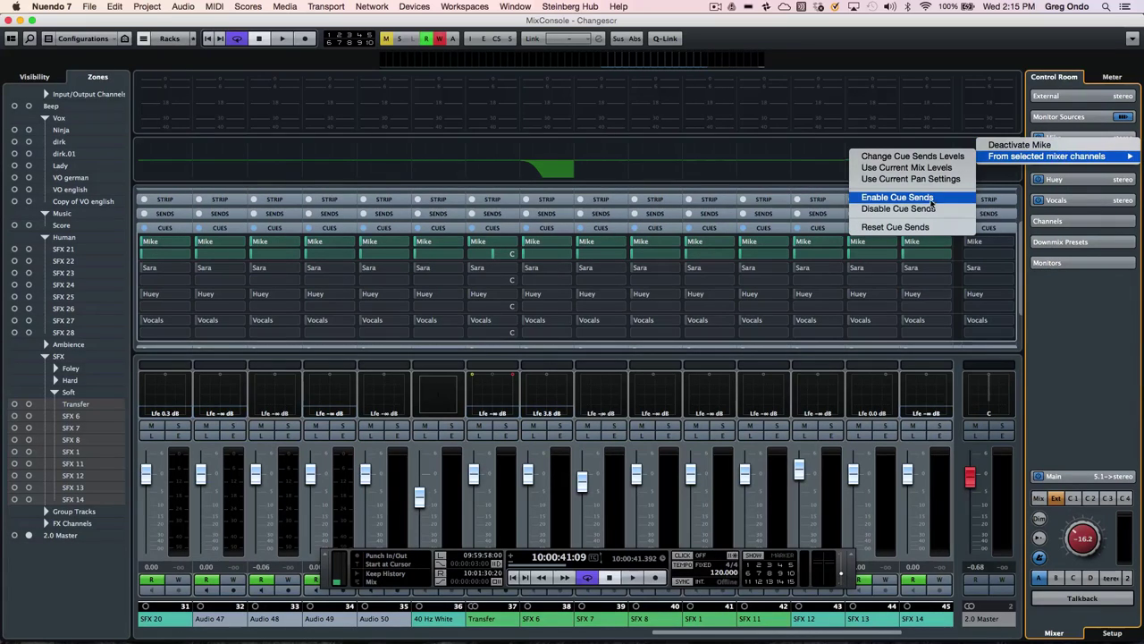
left_click(929, 176)
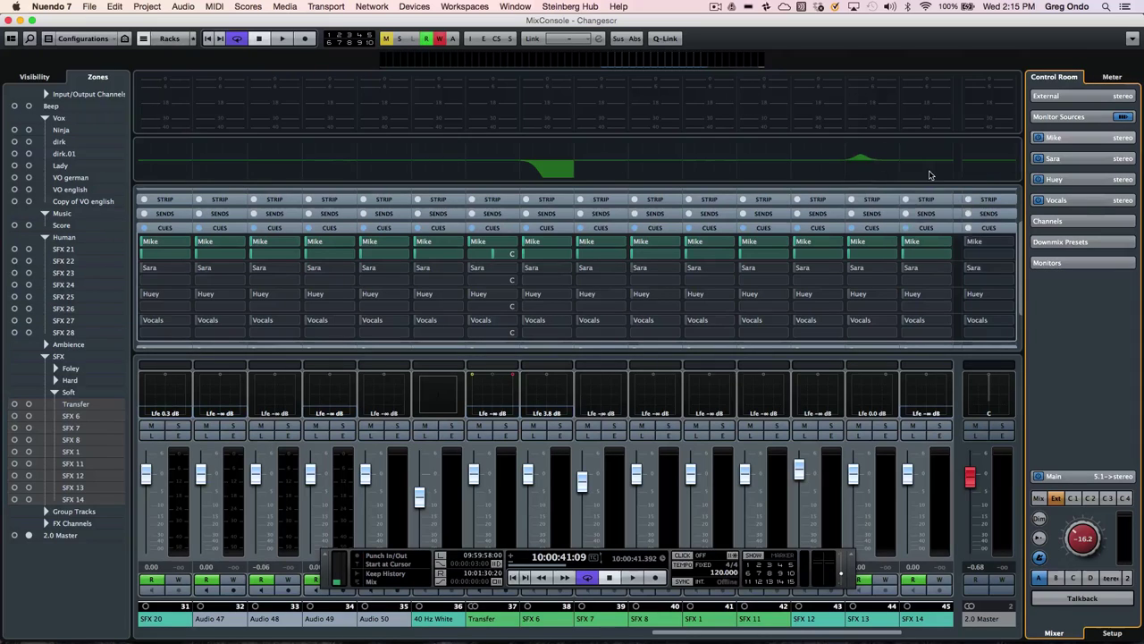
mouse_move(872, 242)
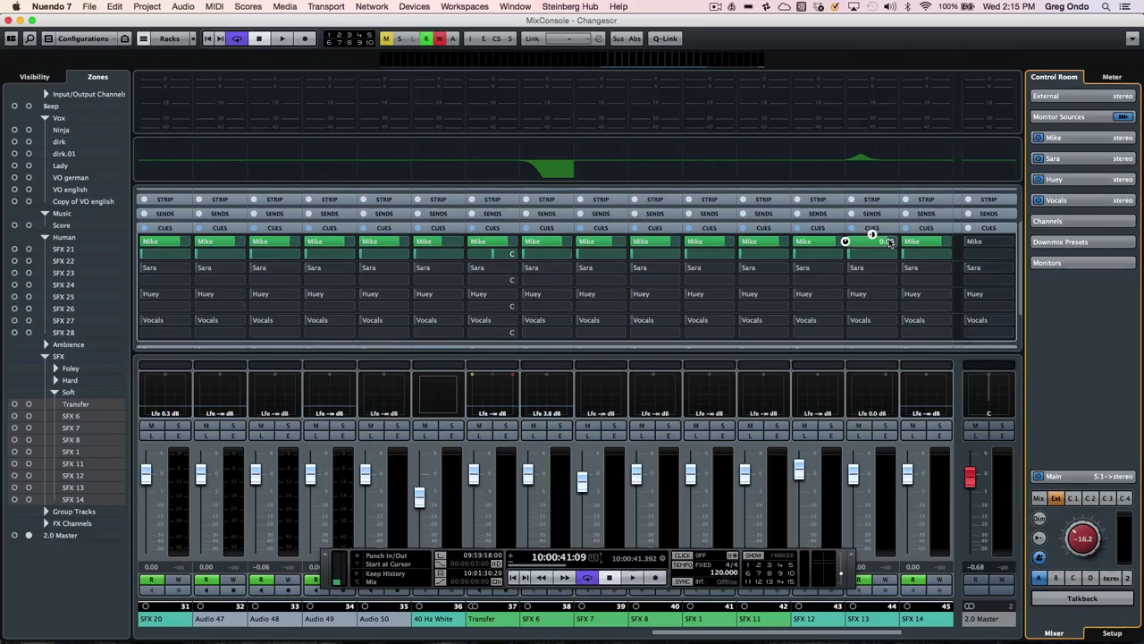
left_click_drag(701, 245, 723, 243)
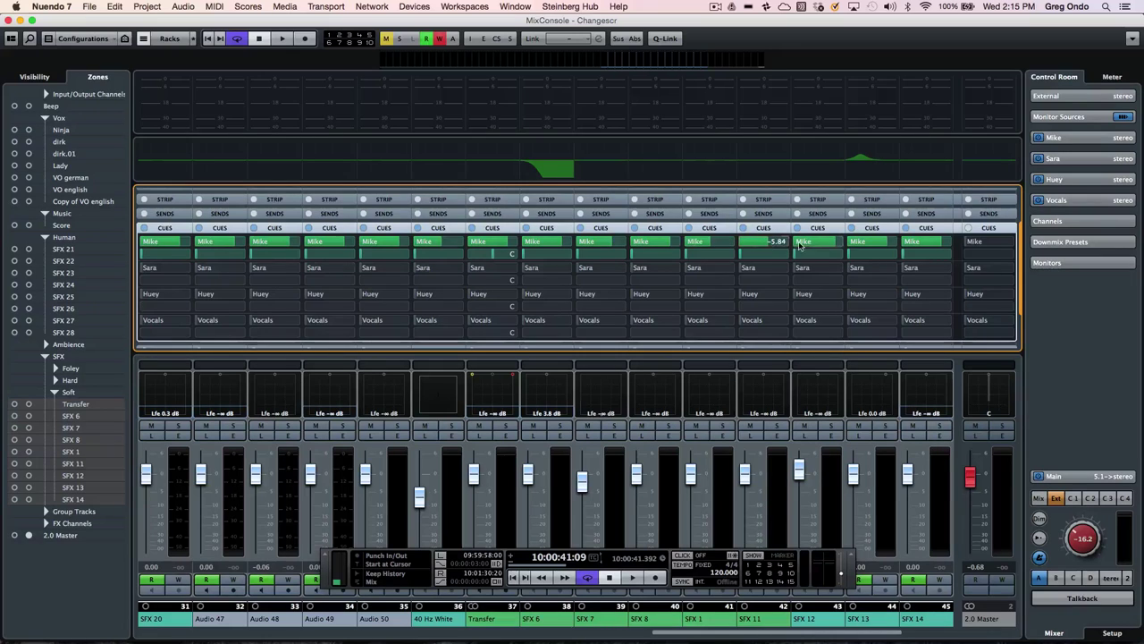
mouse_move(813, 243)
left_mouse_down()
mouse_move(802, 246)
mouse_move(863, 244)
left_mouse_up()
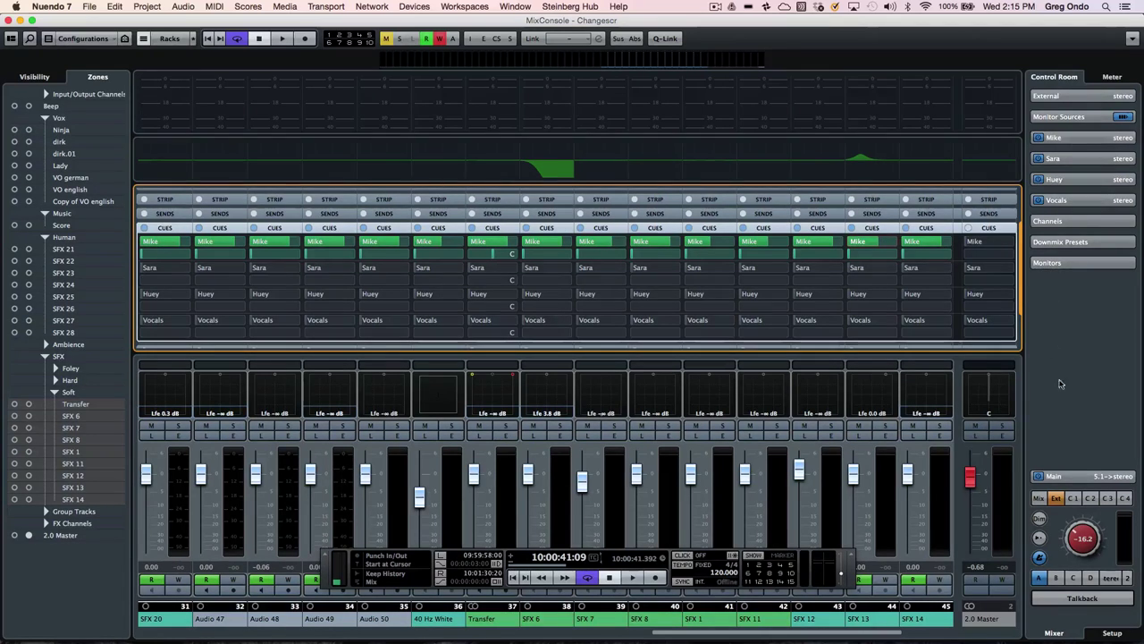
Audition cue mixes 2, 1 and 3 on the main monitors, then return to the external input
left_click(1078, 137)
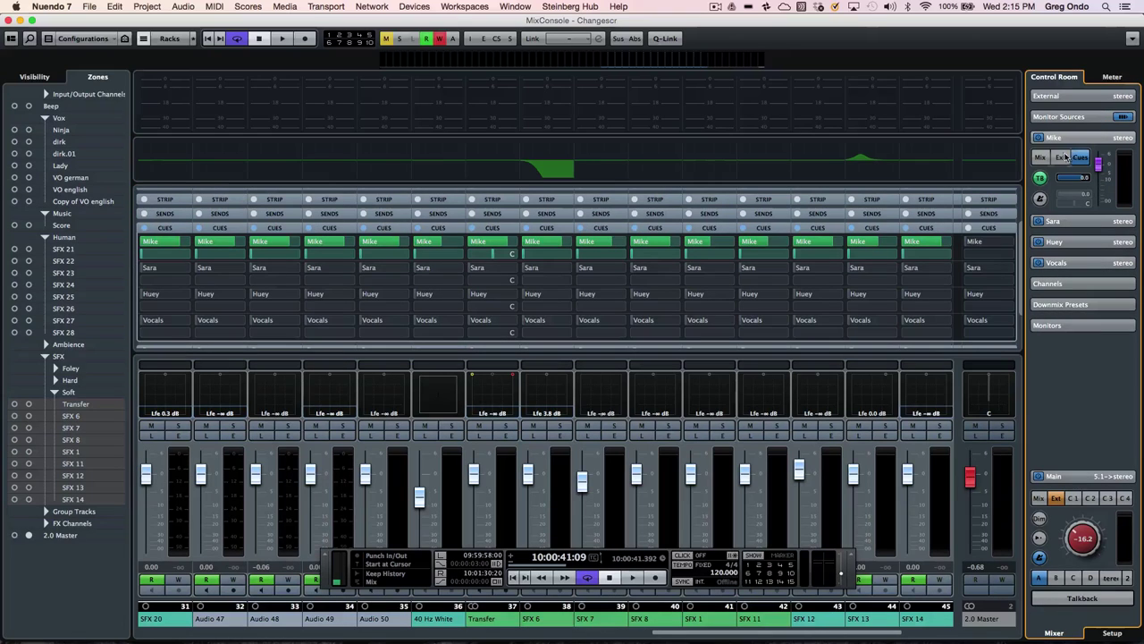
left_click(1088, 500)
left_click(1074, 499)
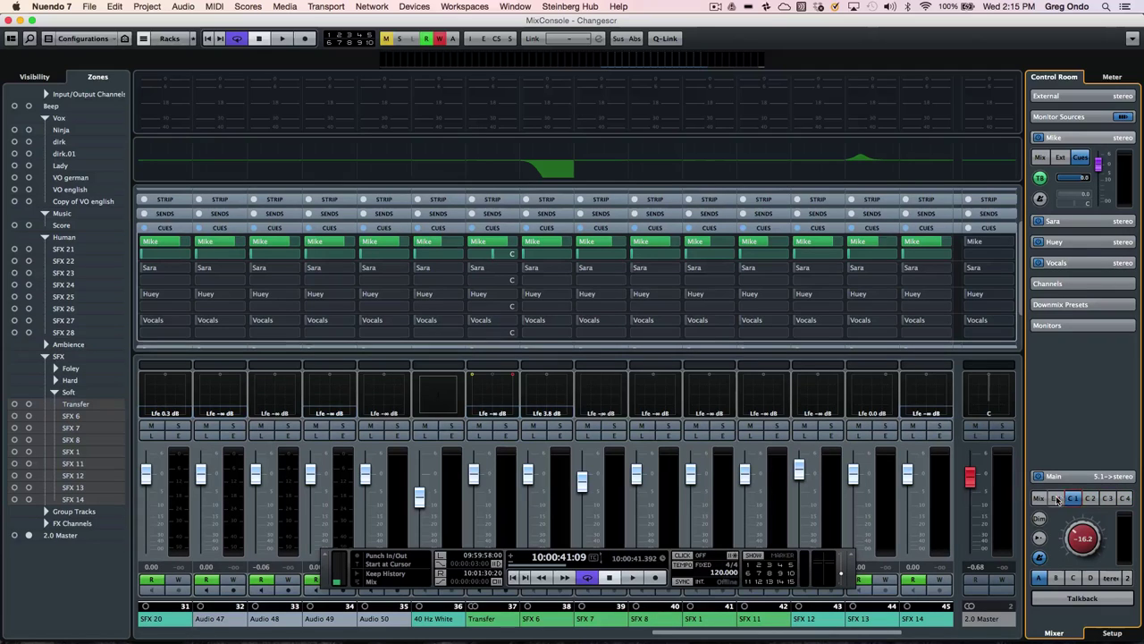
left_click(1107, 498)
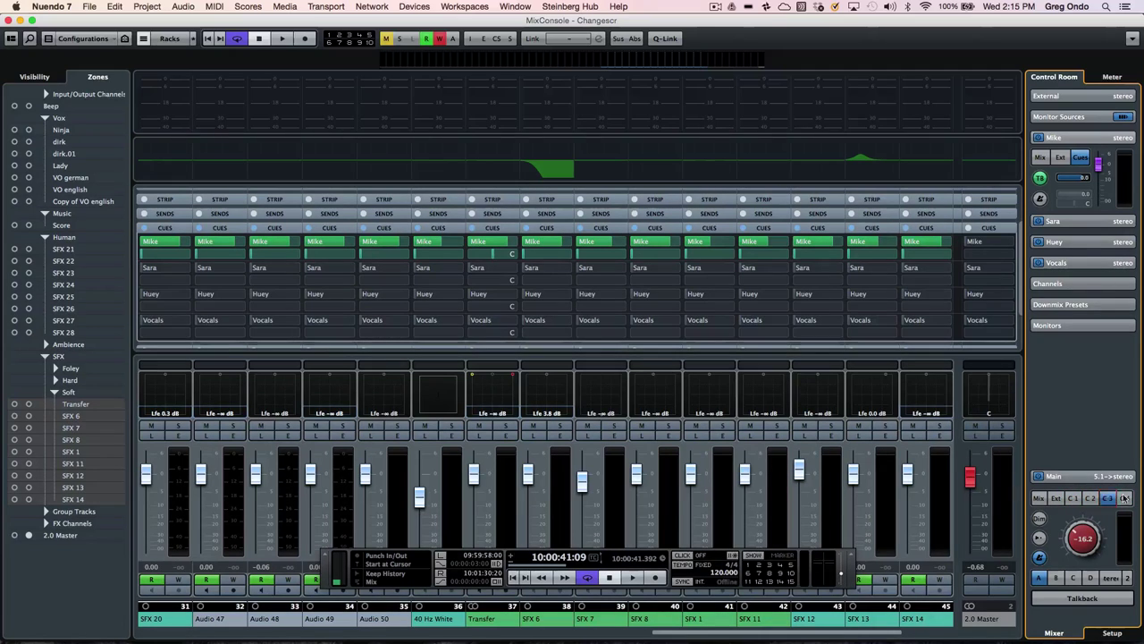
left_click(1057, 498)
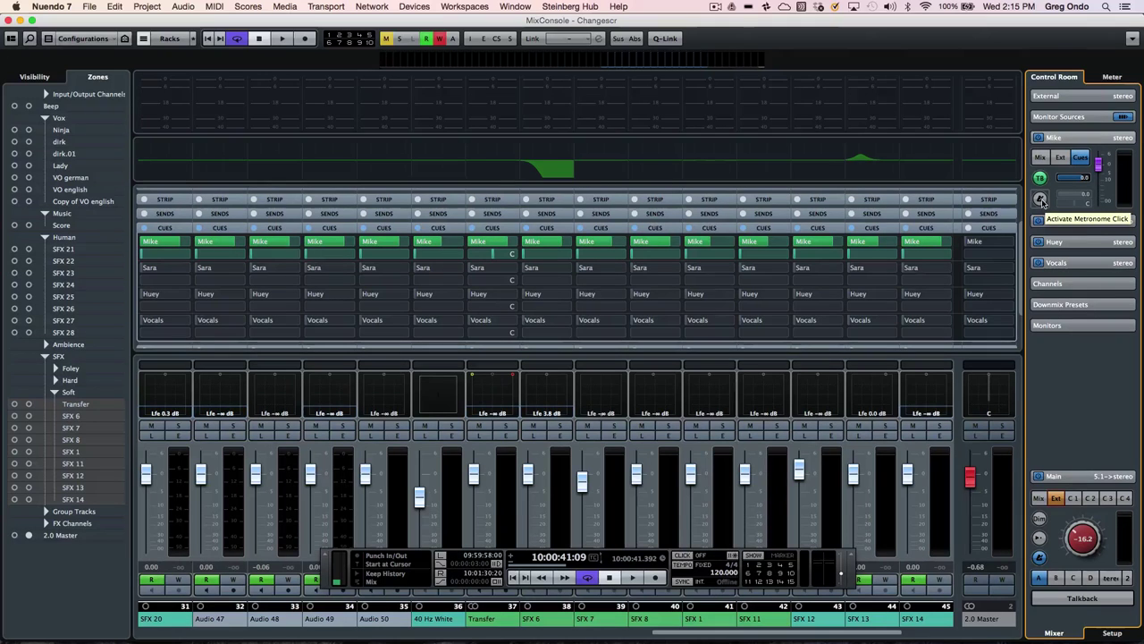
Try the click in Mike's cue, turn on talkback, and keep talkback feeding Mike's cue
left_click(1040, 199)
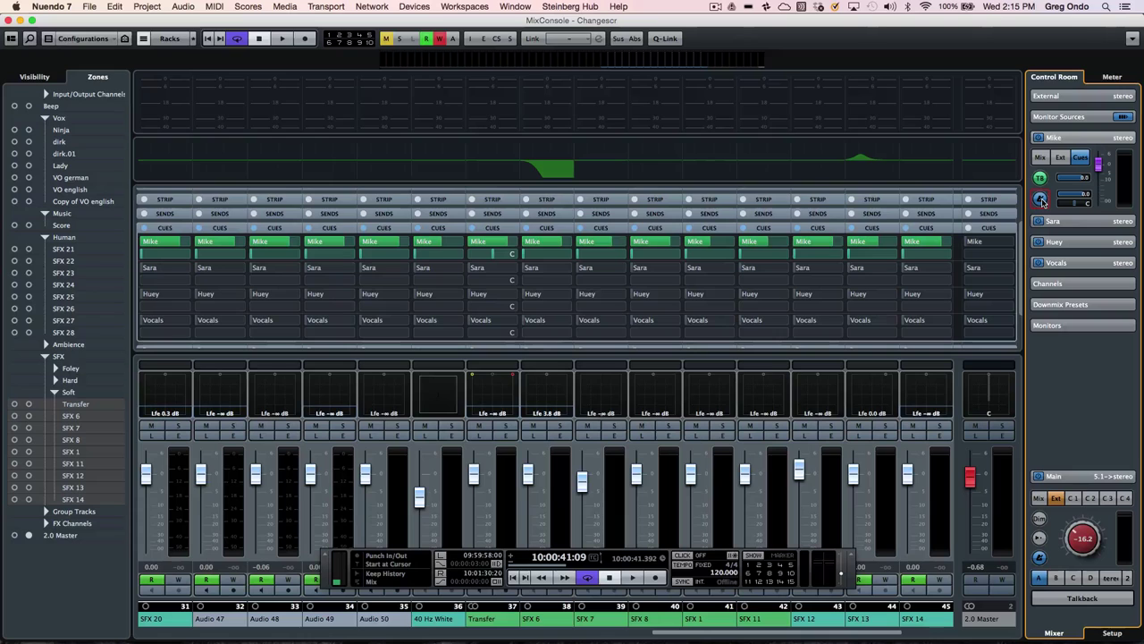
left_click(1041, 200)
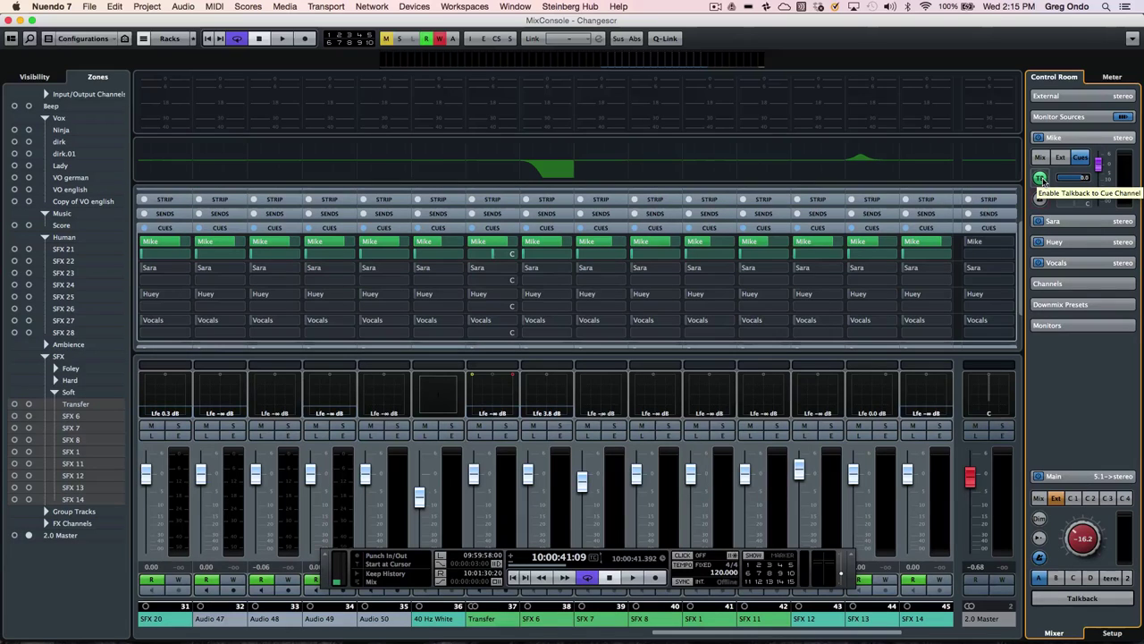
left_click(1040, 179)
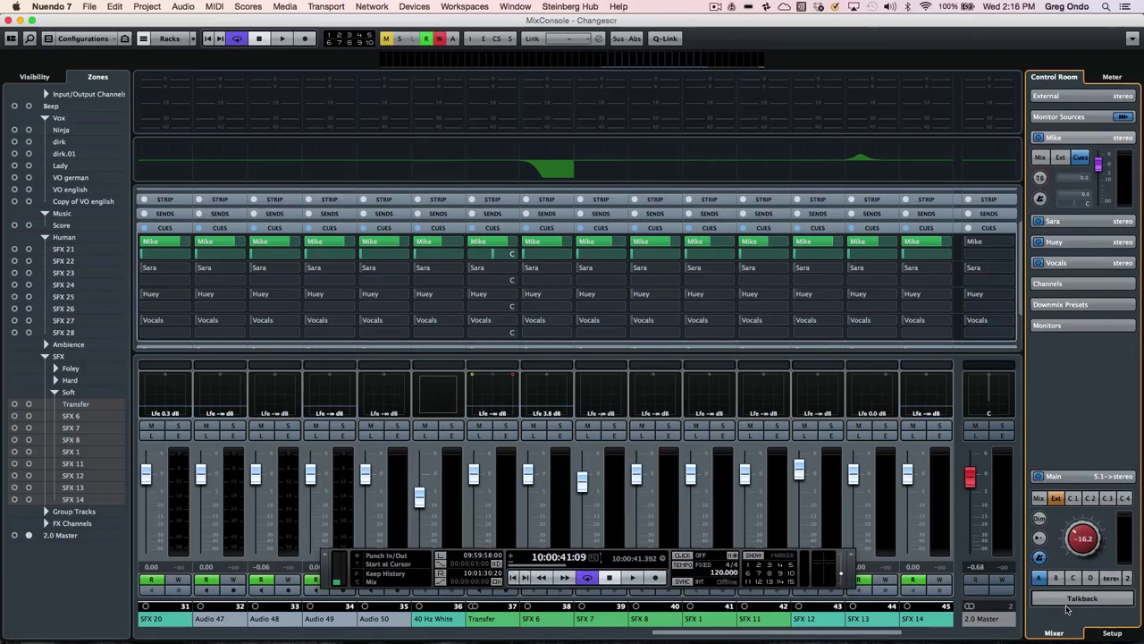
left_click(1070, 601)
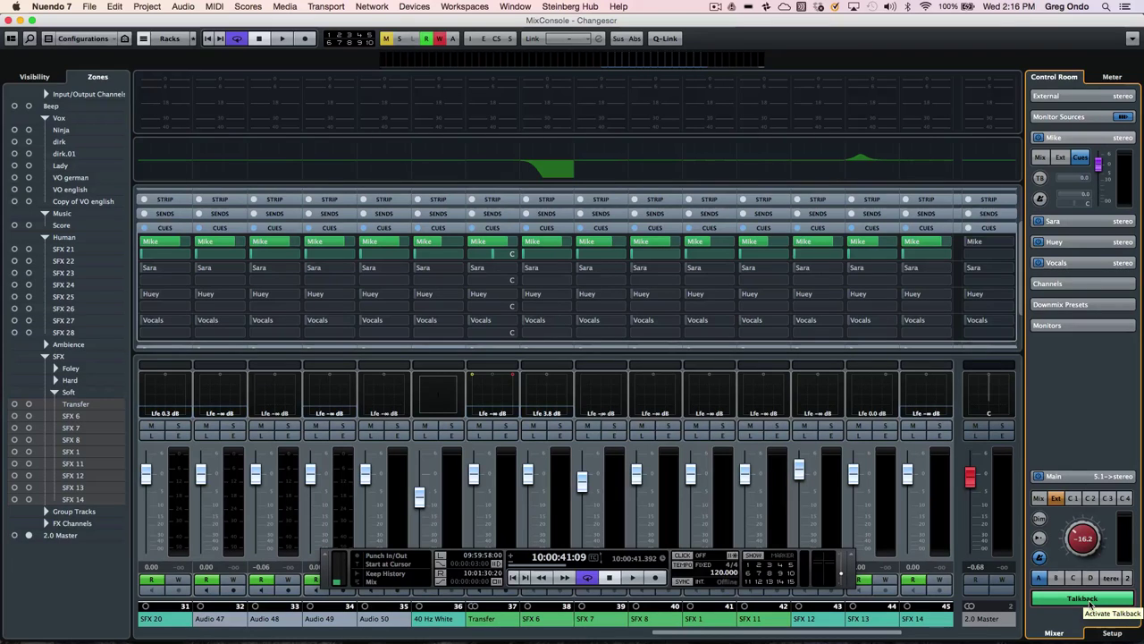
left_click(1041, 177)
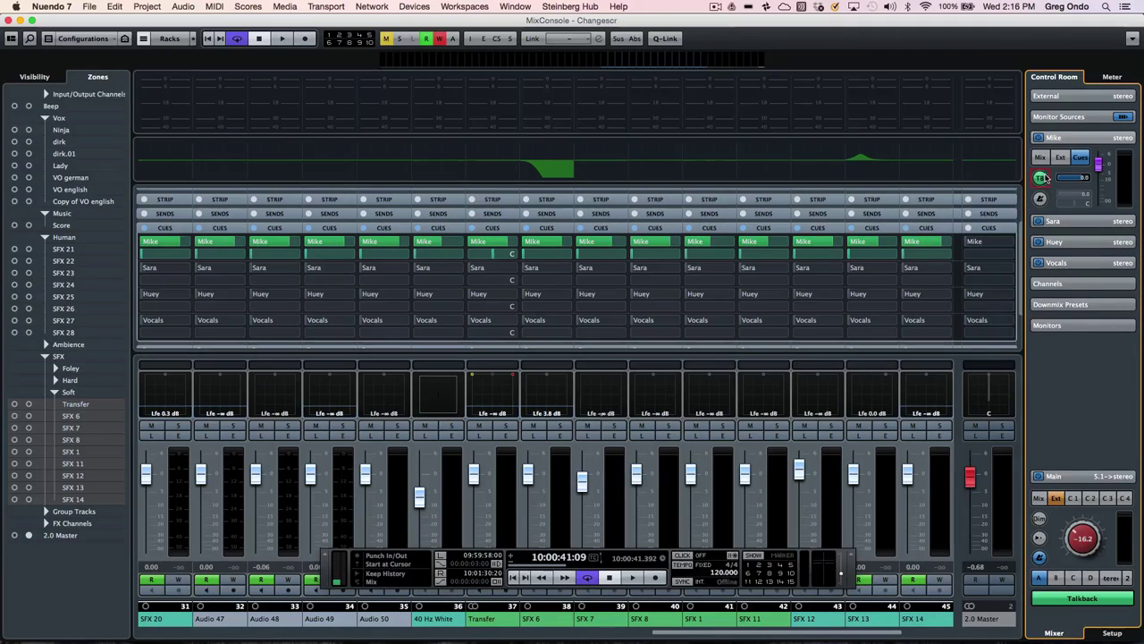
Turn off talkback to Sara's cue, then try Mix and Cues as Mike's cue source
left_click(1063, 222)
left_click(1040, 199)
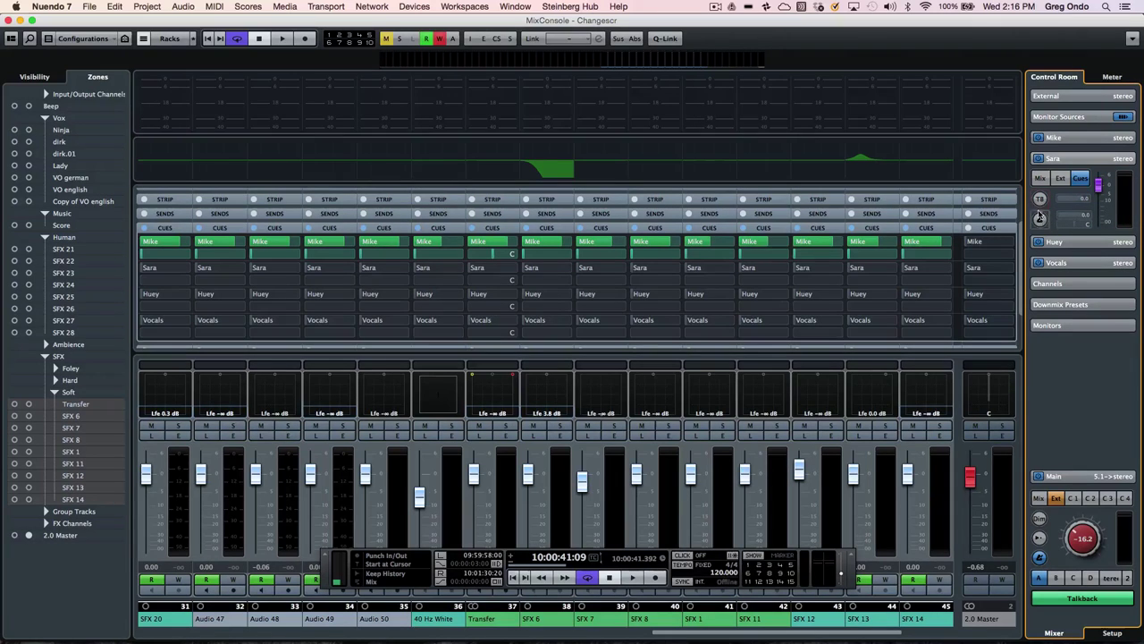
left_click(1064, 140)
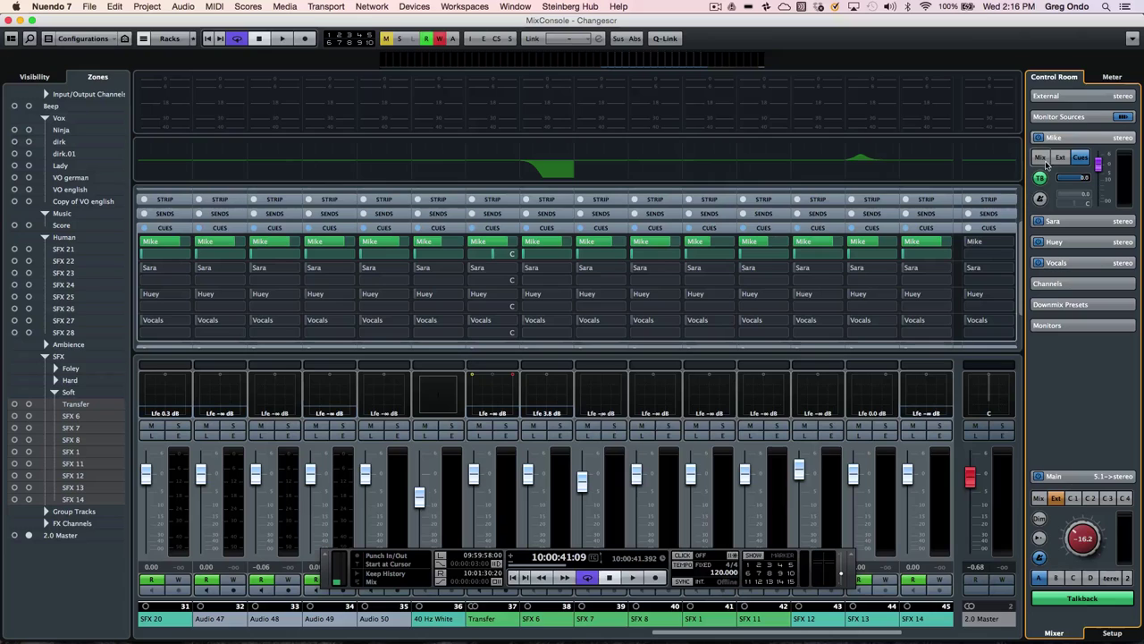
left_click(1042, 160)
left_click(1081, 159)
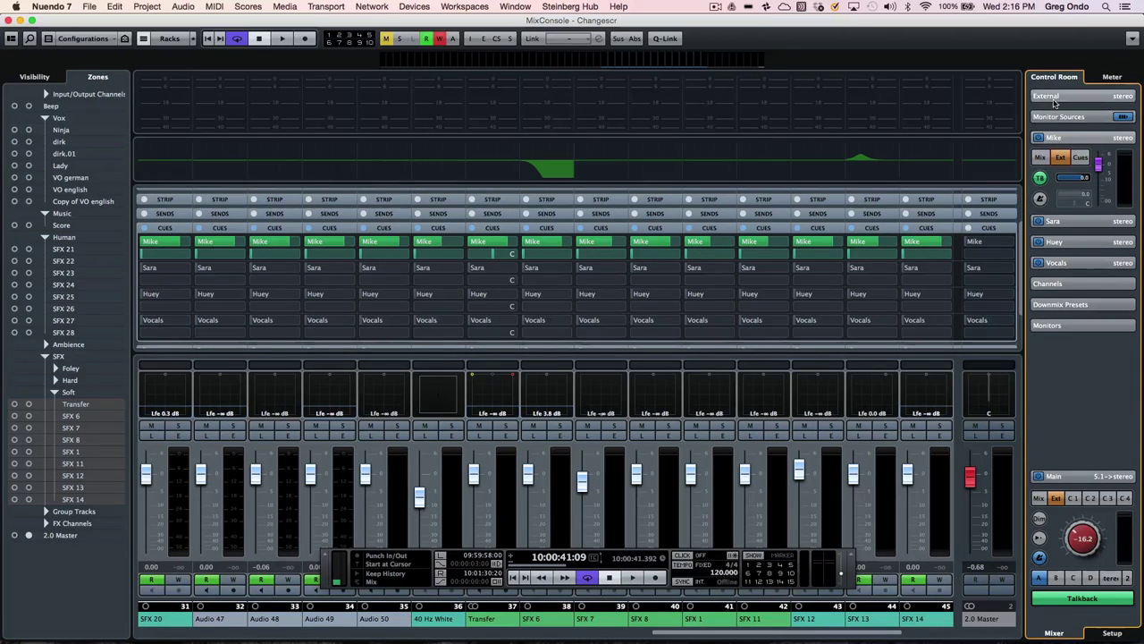
Set the external source to ipad, feed Mike's cue from the main mix, and expand Sara's cue
left_click(1059, 96)
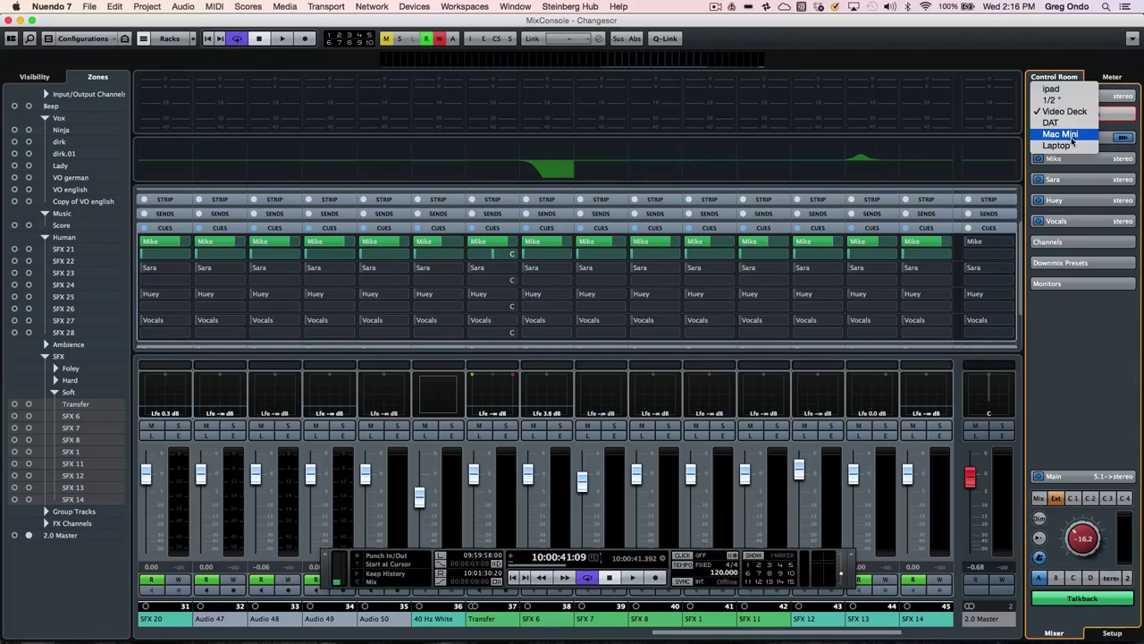
left_click(1059, 89)
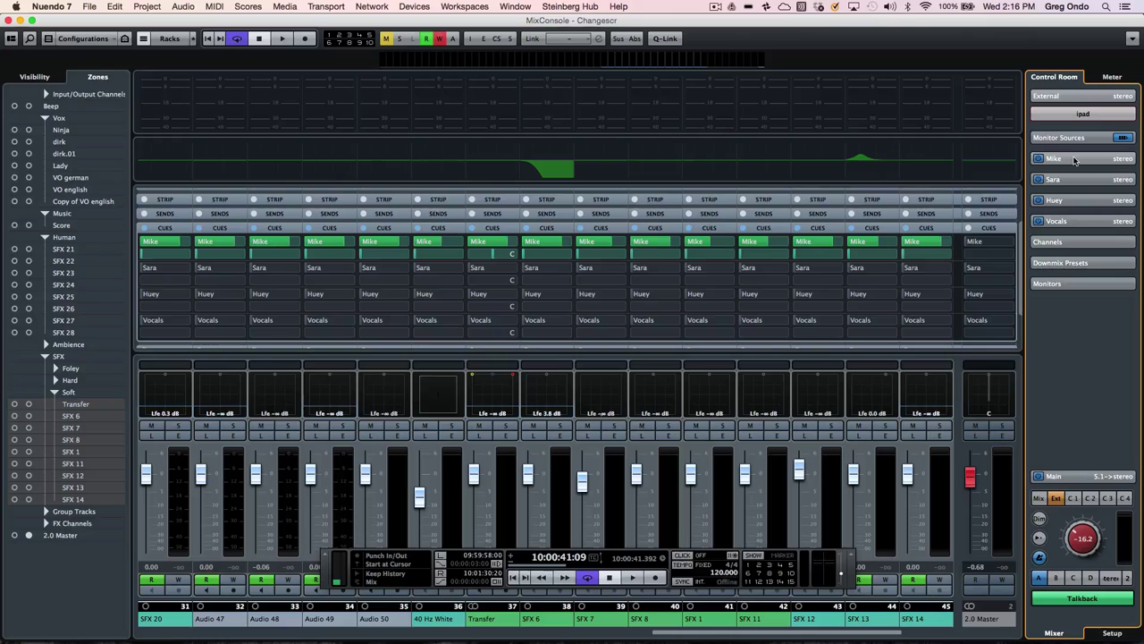
left_click(1074, 159)
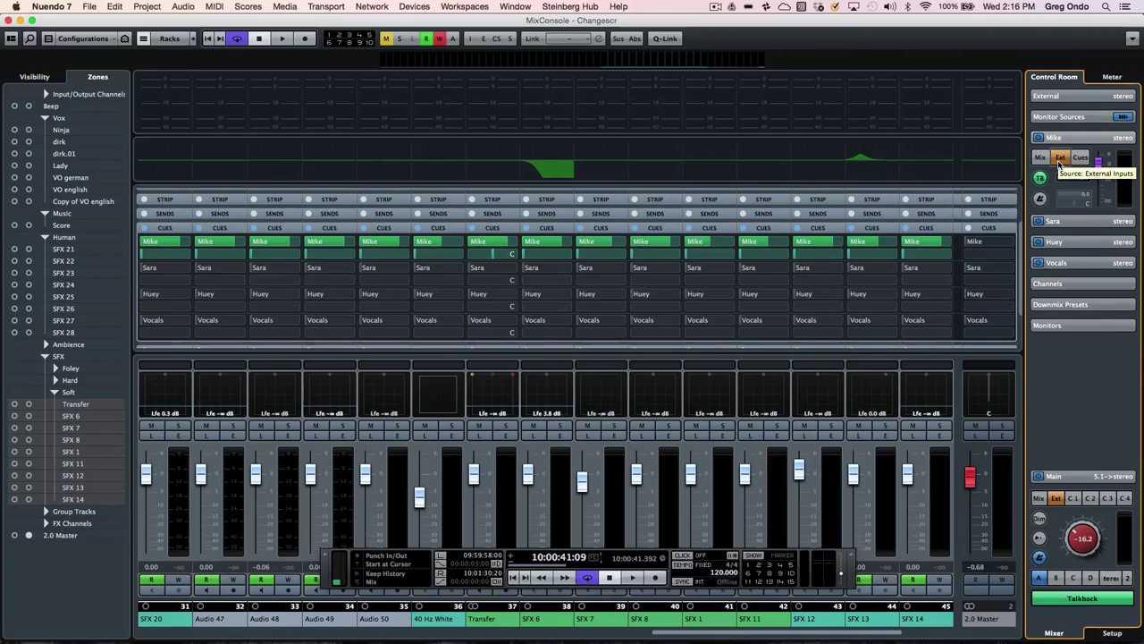
left_click(1041, 159)
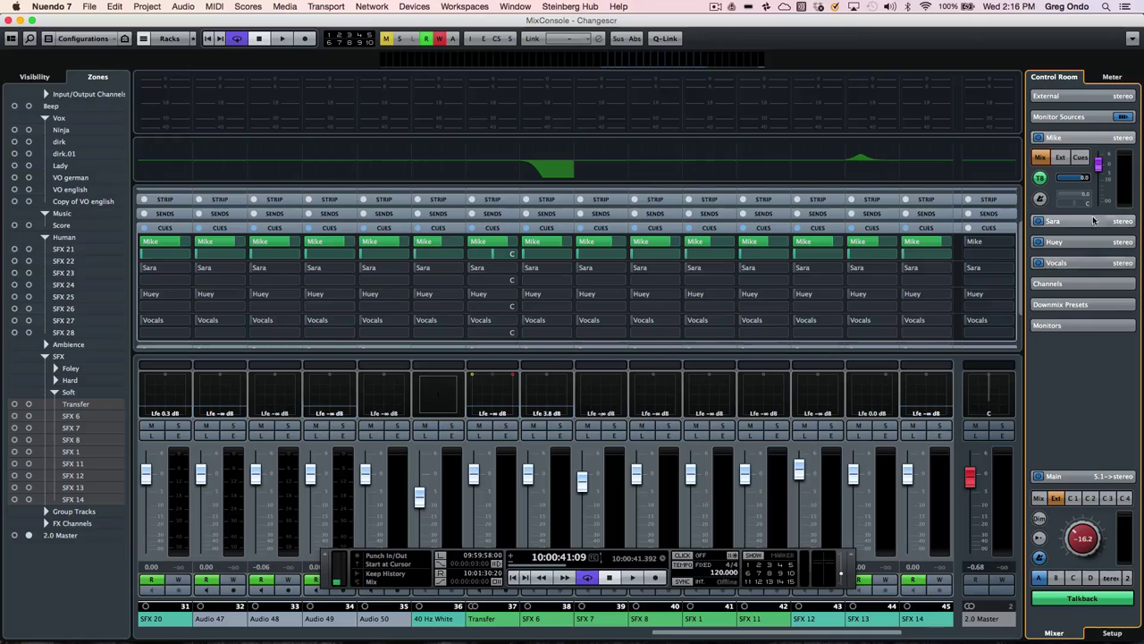
left_click(1082, 224)
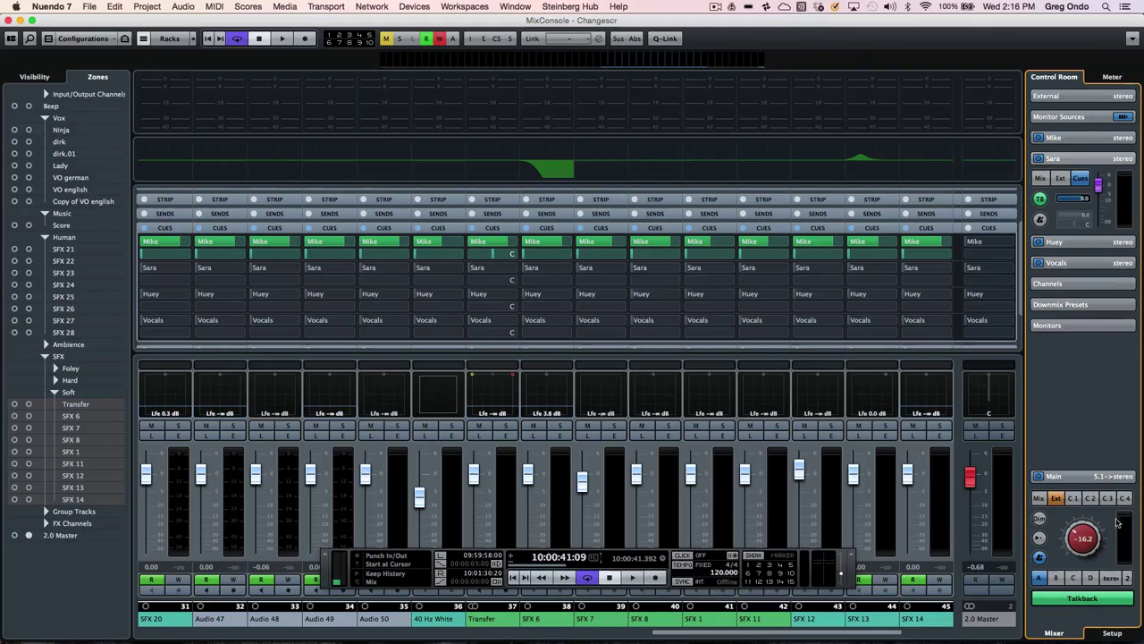
Browse Distortion plugins for Mike's cue insert, leave it at No Effect, and show the master meter
left_click(1113, 633)
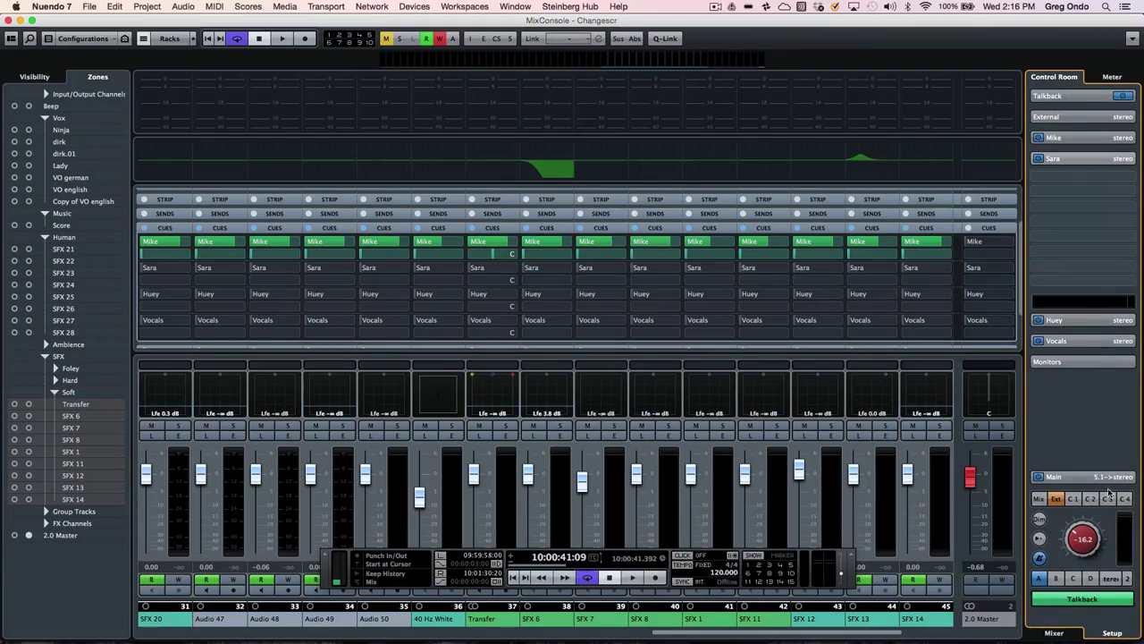
left_click_drag(1075, 169, 1078, 143)
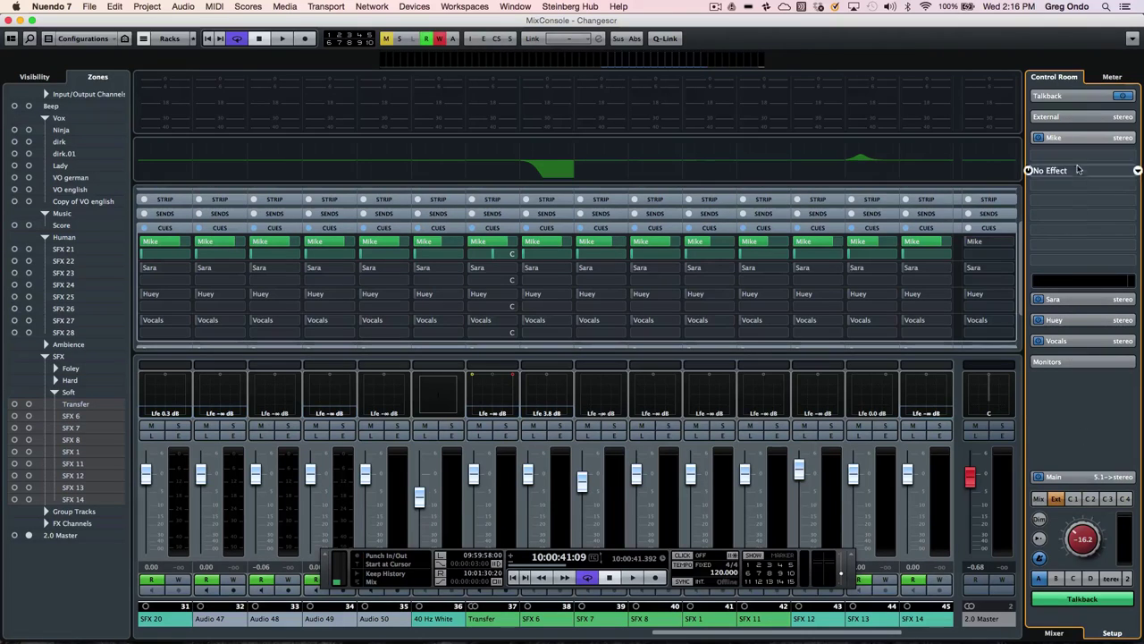
left_click(1086, 157)
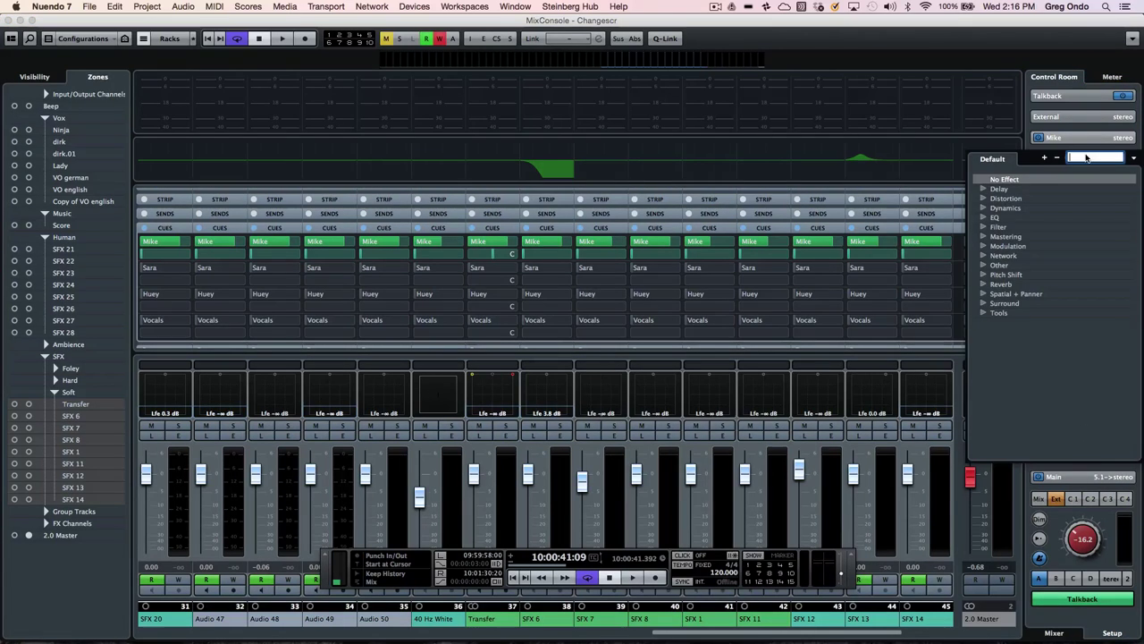
left_click(986, 199)
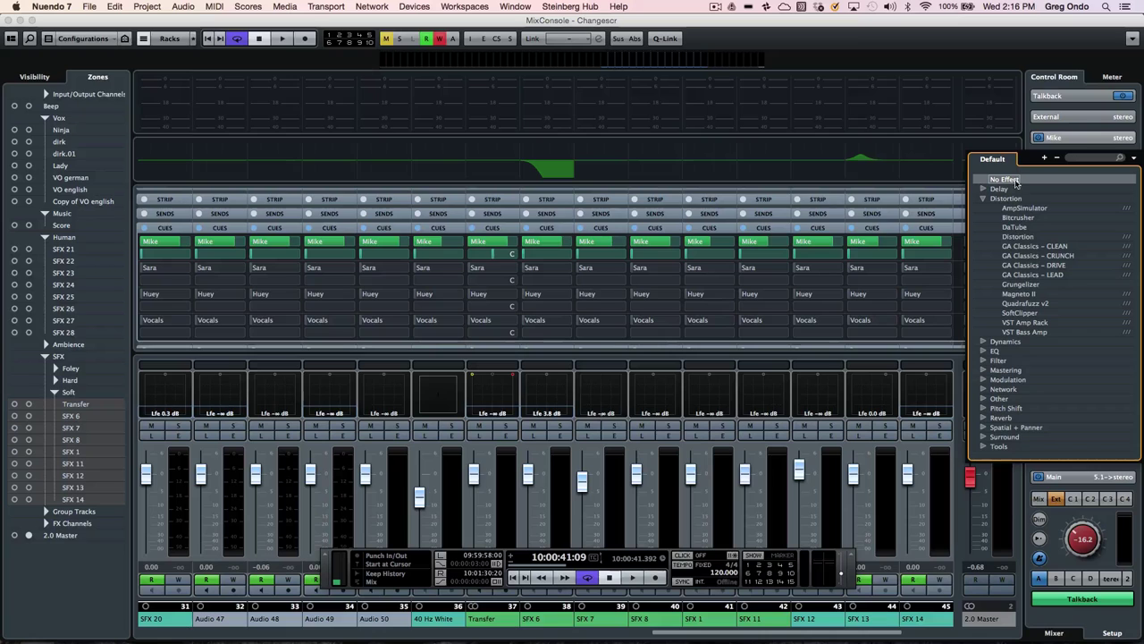
left_click(1003, 136)
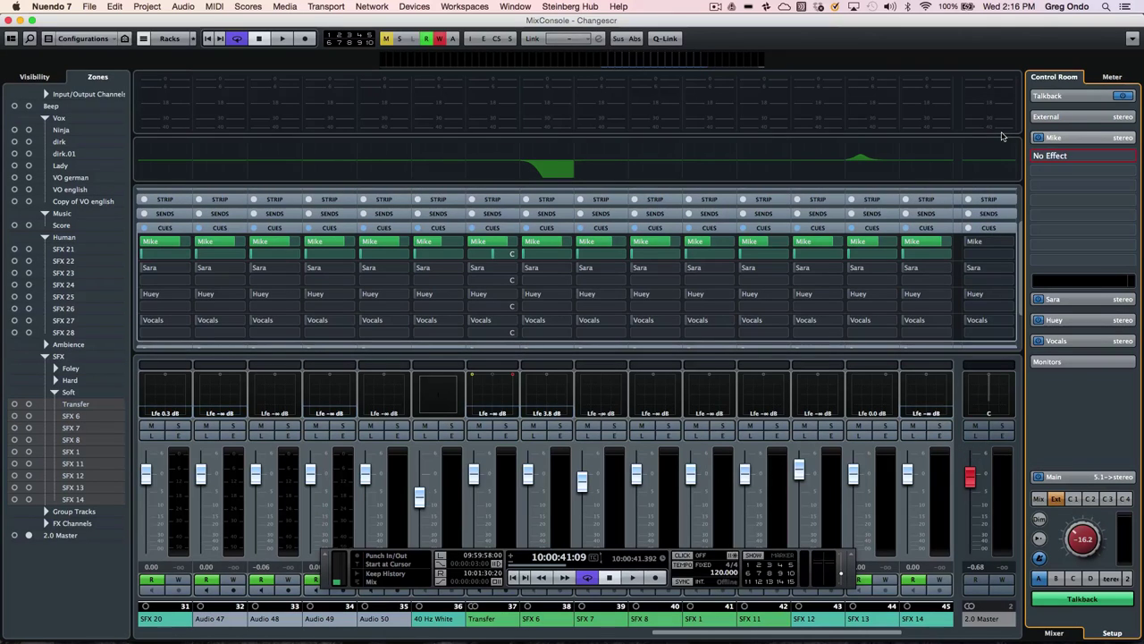
left_click(1109, 77)
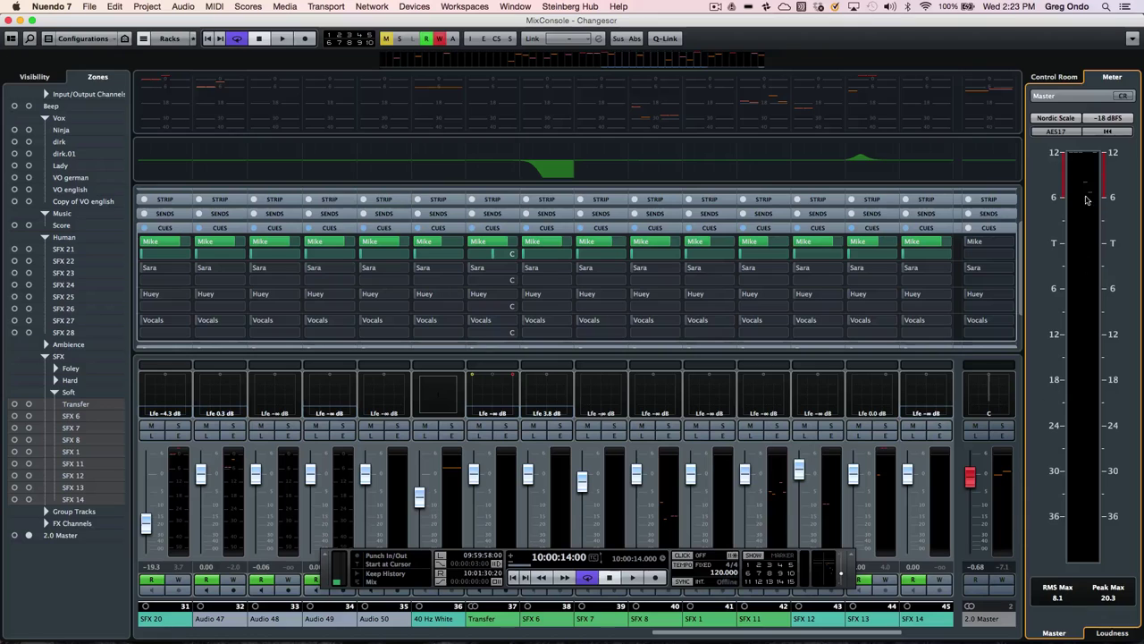
During playback, cycle the master meter through Digital, K-20, K-14 and K-12 scales, ending on Nordic Scale
key("space")
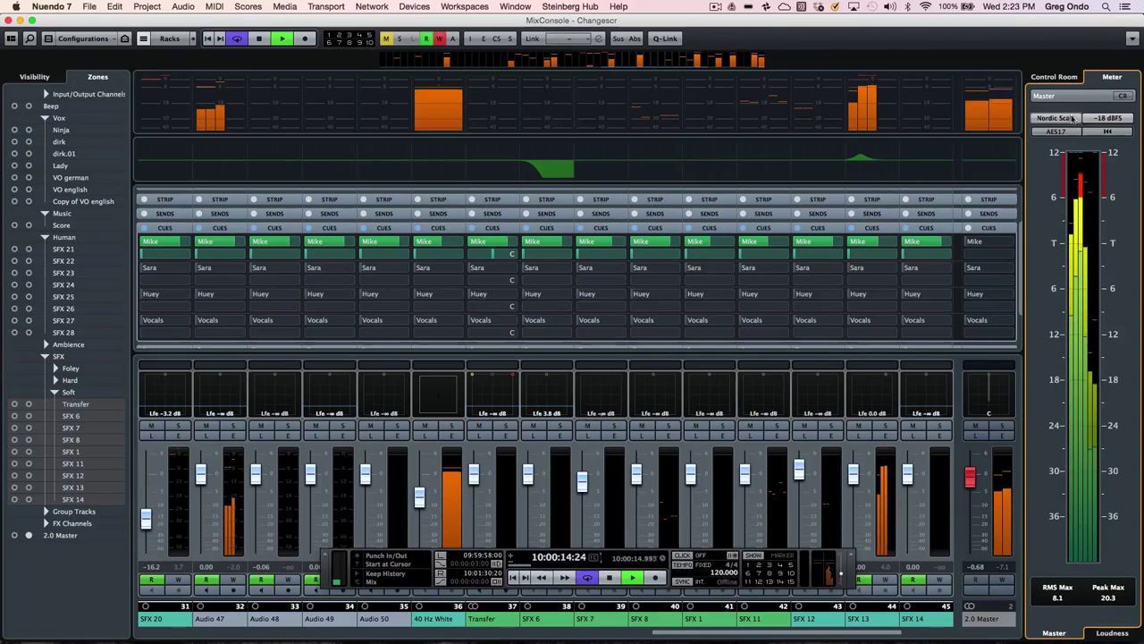
left_click(1071, 118)
left_click(1067, 72)
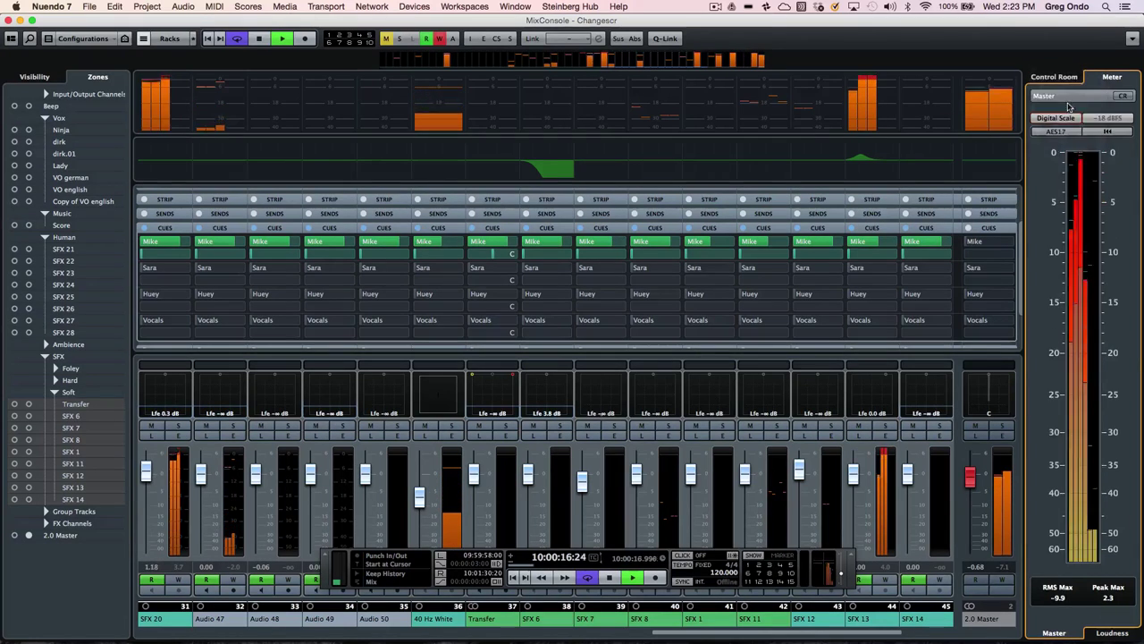
left_click(1062, 117)
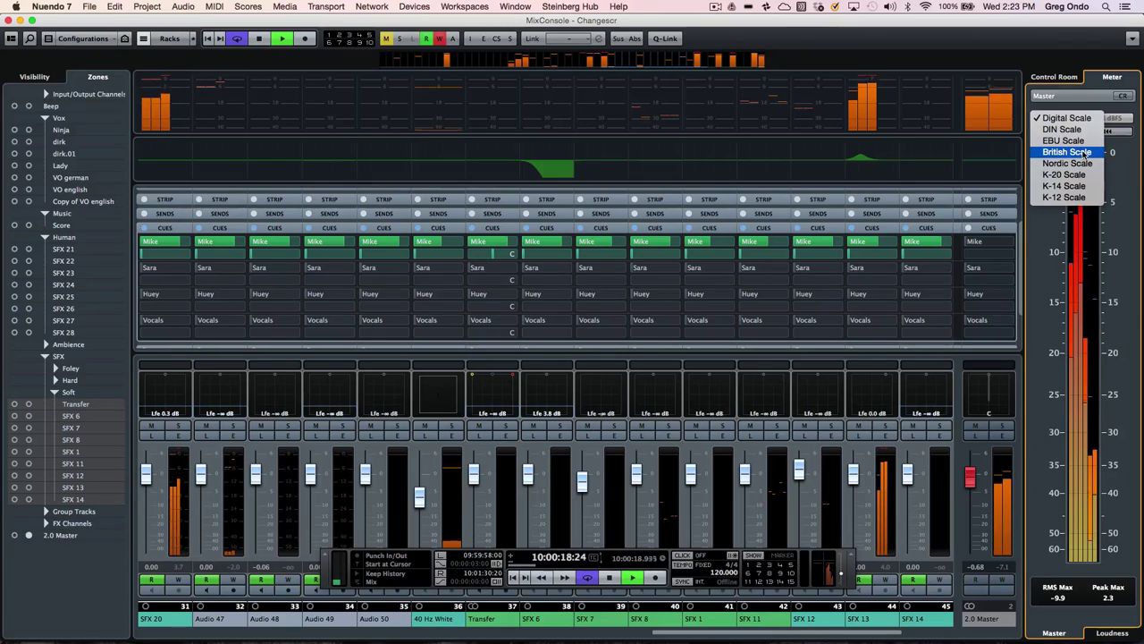
left_click(1064, 174)
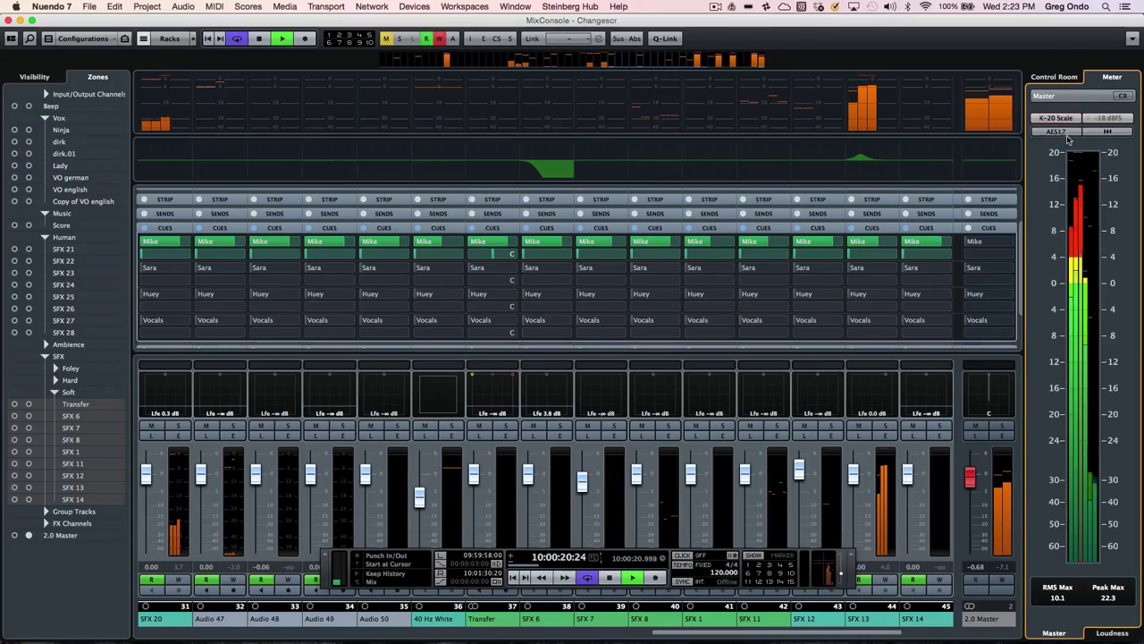
left_click(1064, 118)
left_click(1064, 128)
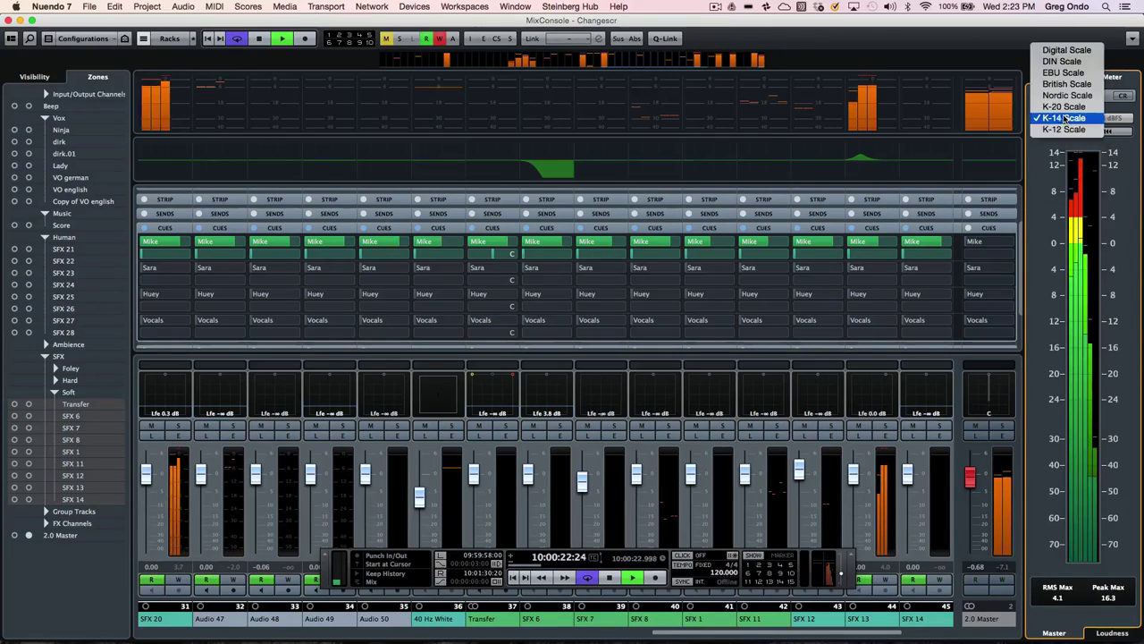
left_click(1064, 129)
left_click(1064, 118)
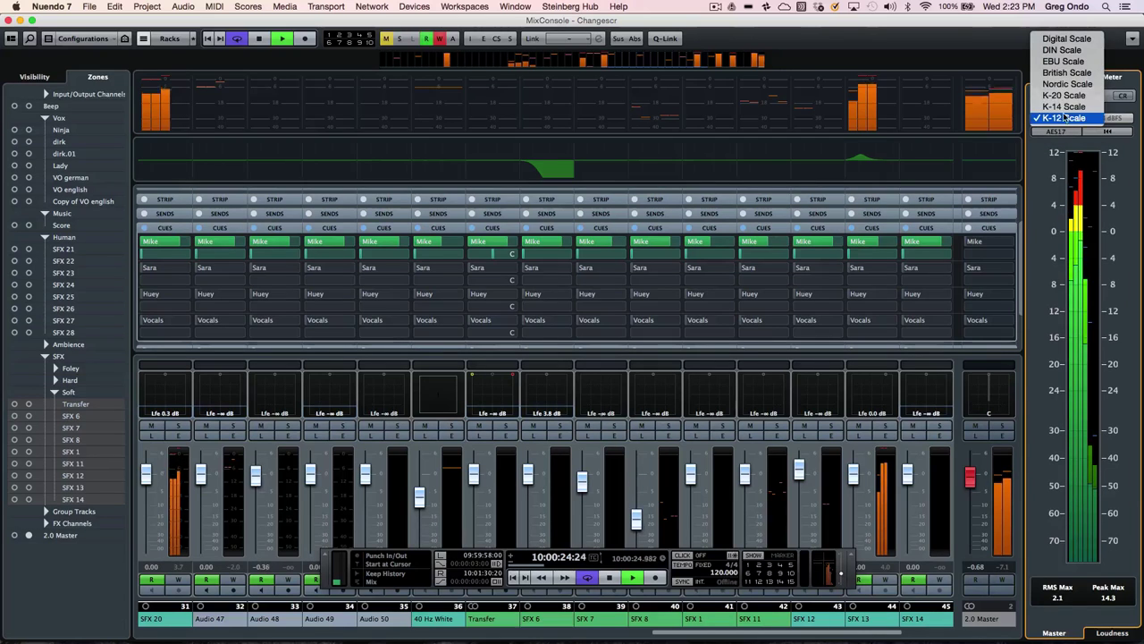
left_click(1065, 86)
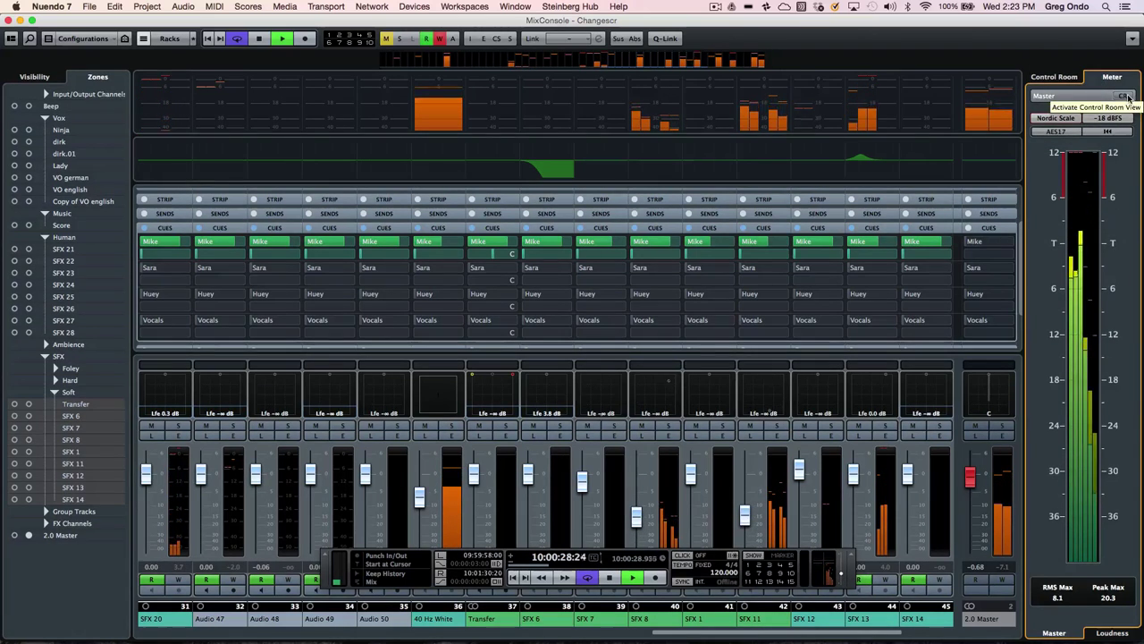
left_click(1124, 96)
Show the CR control room controls beside the meter, engage Talkback, and stop playback
left_click(1124, 97)
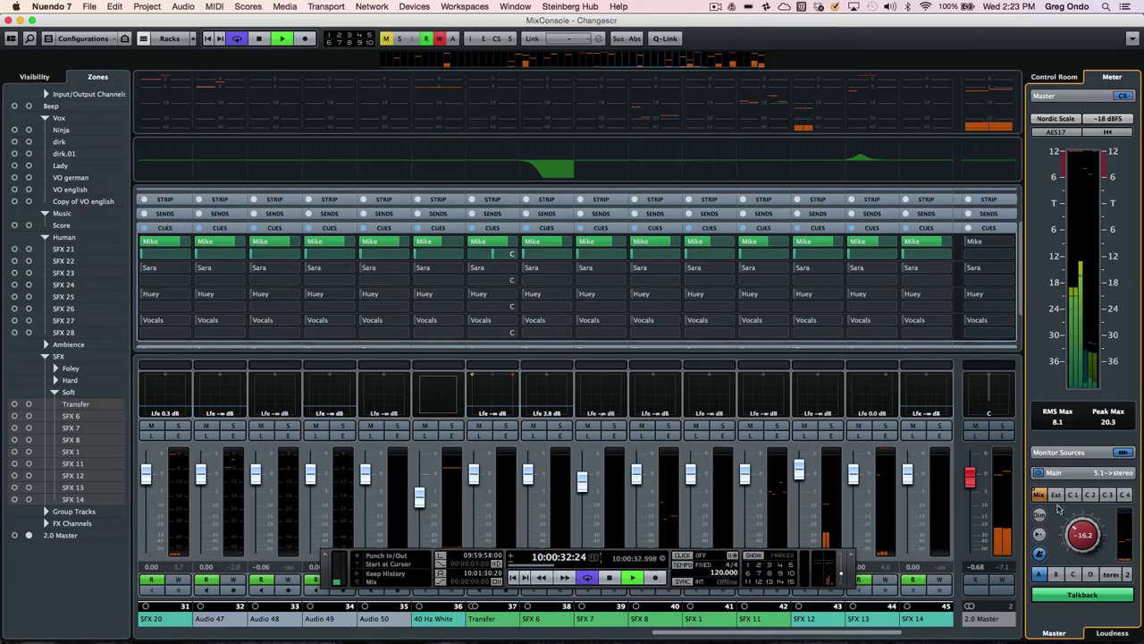
left_click(1082, 596)
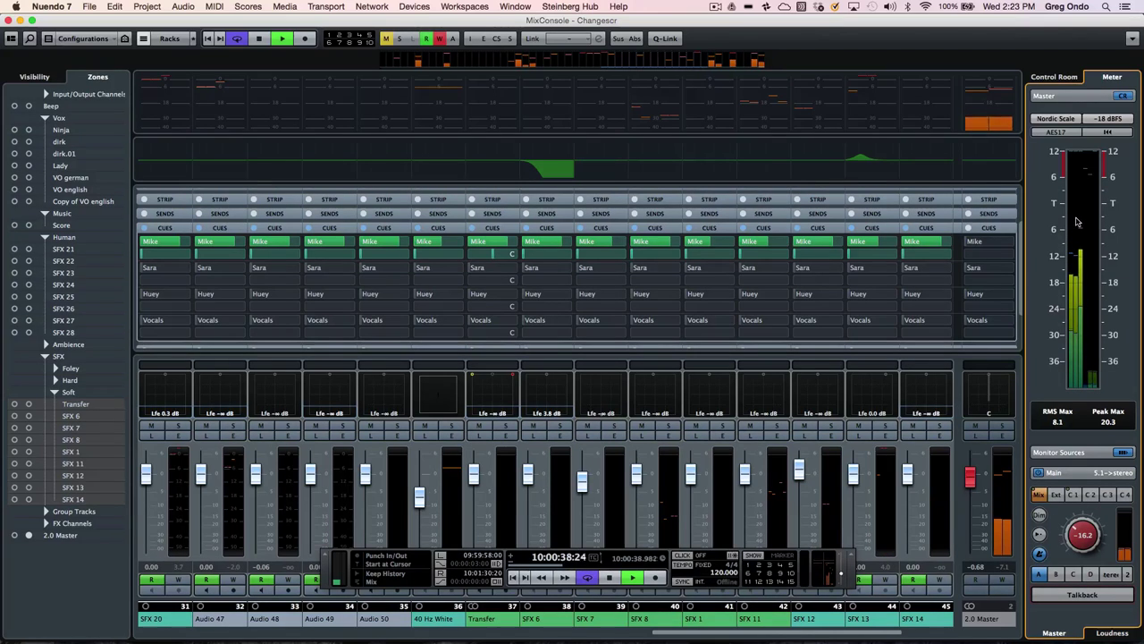
key("space")
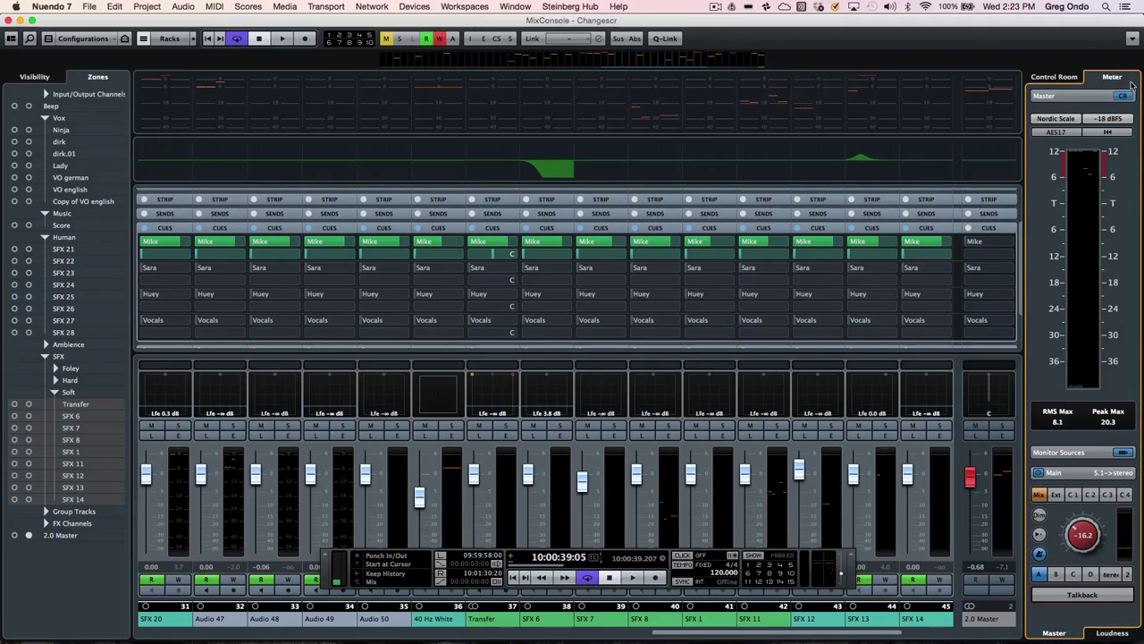
left_click(1130, 633)
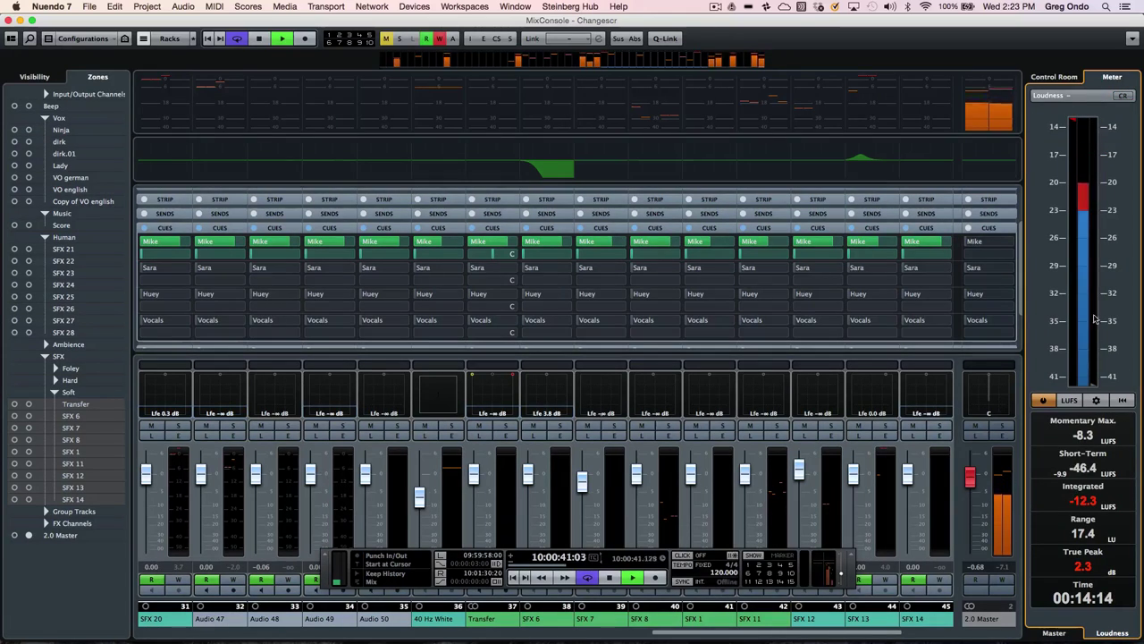
Lower the 2.0 Master fader to -8.53 dB while watching loudness, then stop playback
left_click_drag(972, 480, 979, 503)
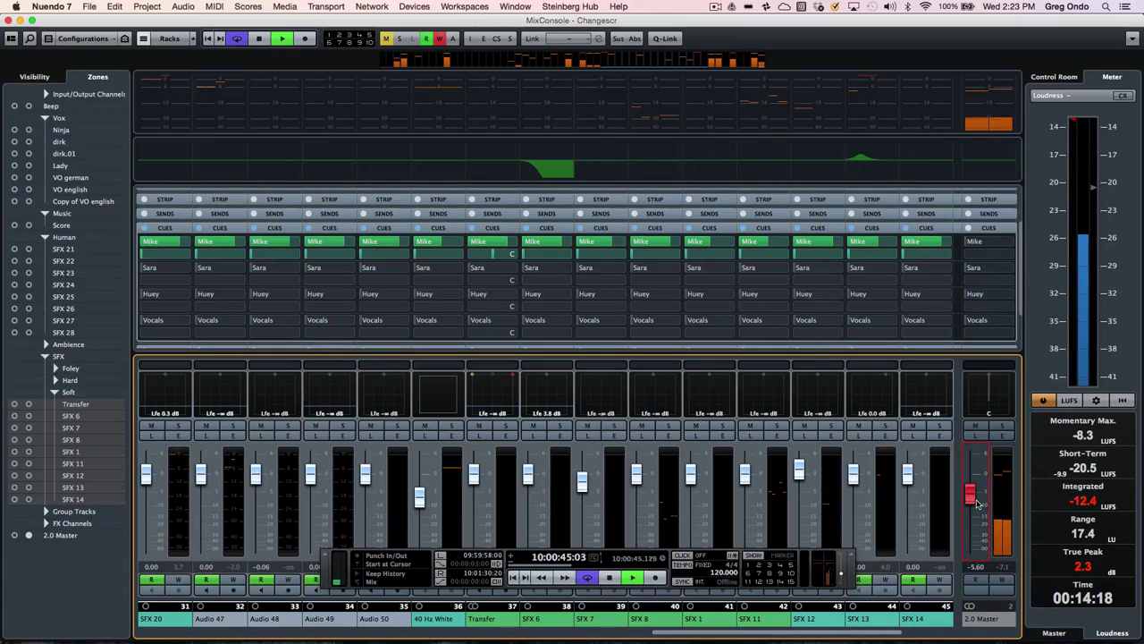
left_click_drag(979, 503, 979, 514)
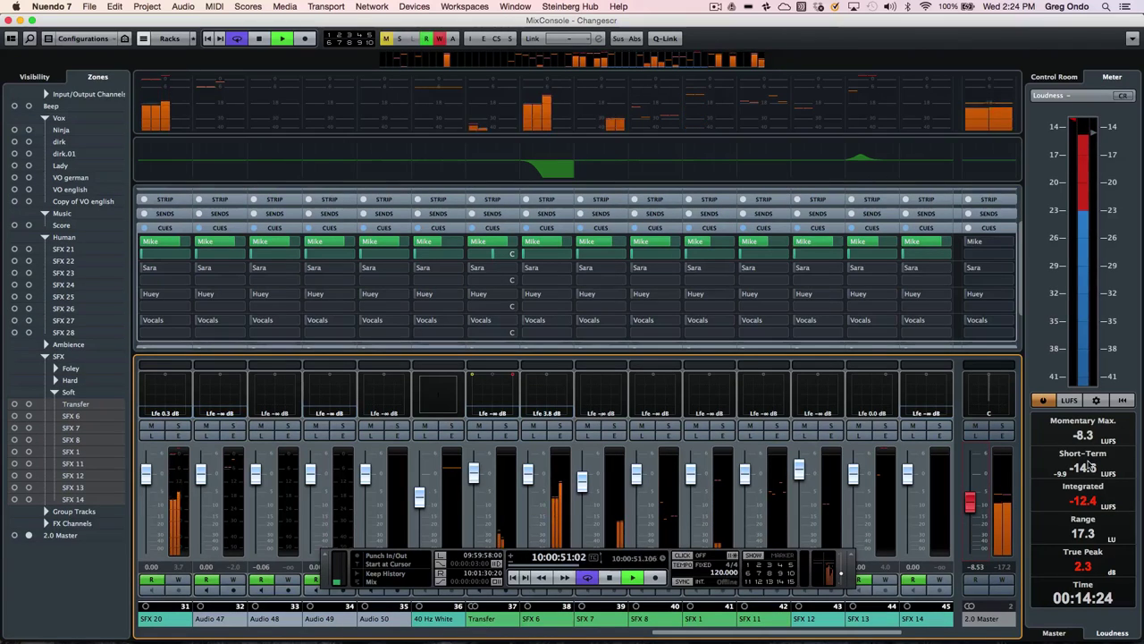
key("space")
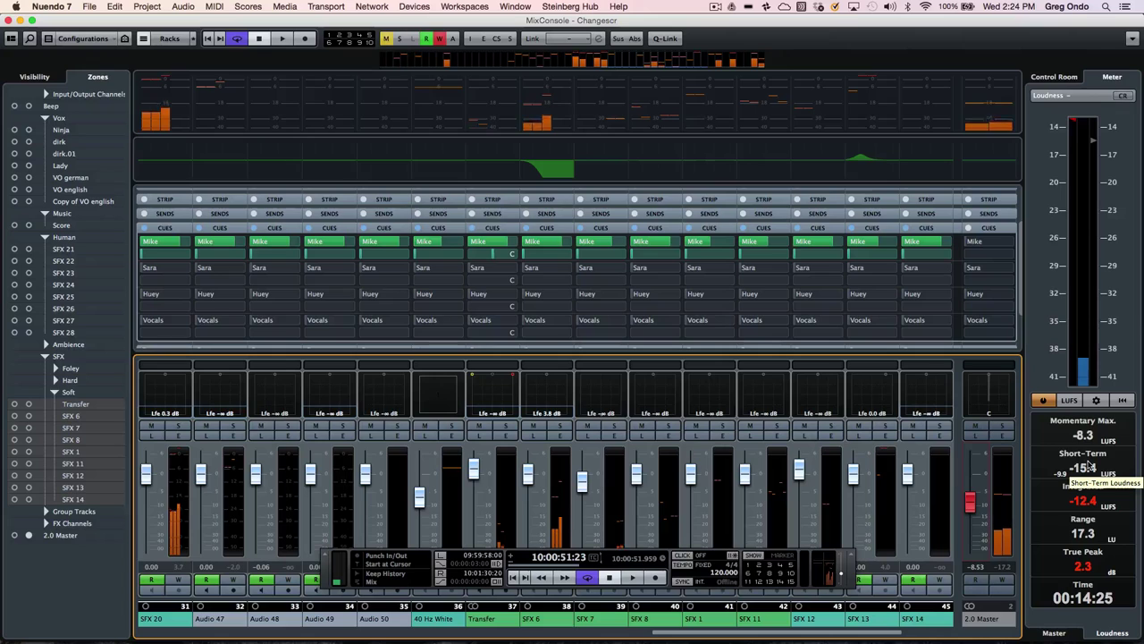